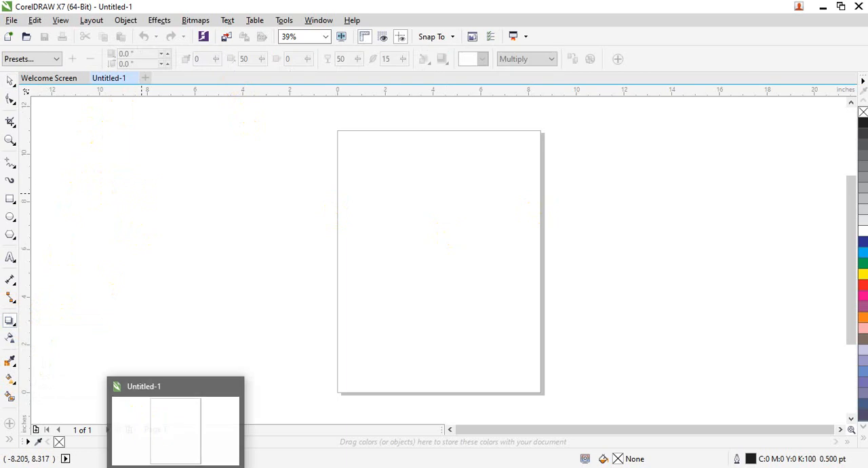
{"action": "left_click", "coordinate": [820, 12]}
{"action": "right_click", "coordinate": [508, 93]}
{"action": "left_click", "coordinate": [527, 129]}
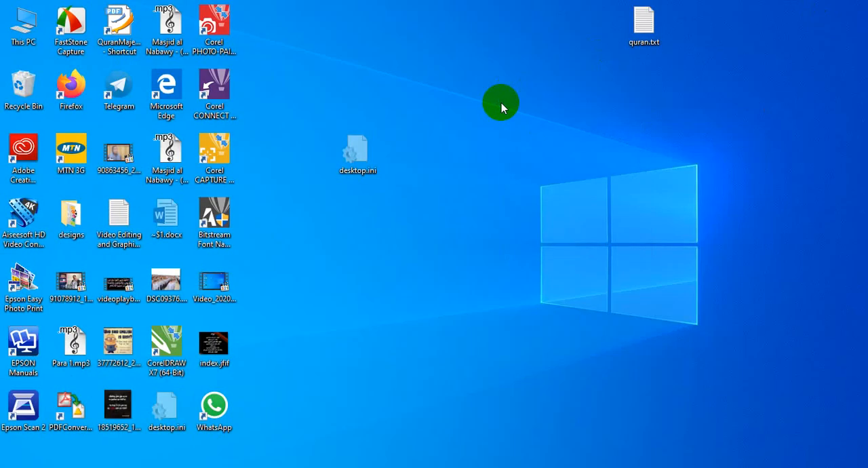
{"action": "right_click", "coordinate": [502, 105]}
{"action": "left_click", "coordinate": [519, 138]}
{"action": "right_click", "coordinate": [498, 56]}
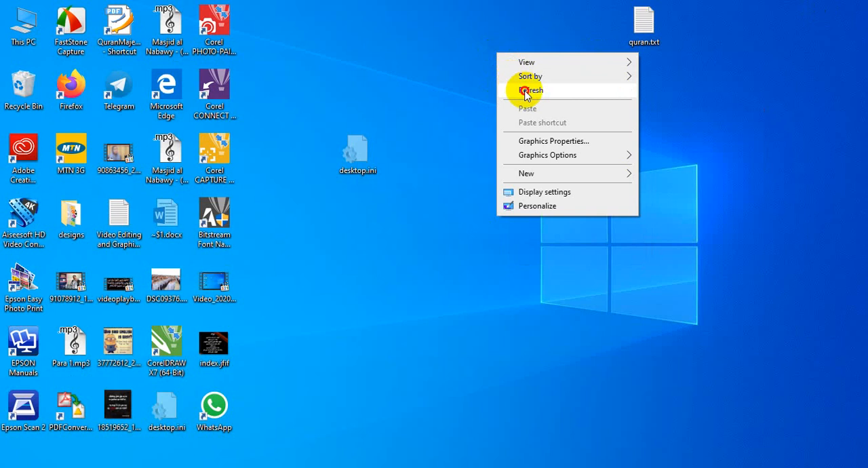
{"action": "left_click", "coordinate": [526, 93]}
{"action": "right_click", "coordinate": [478, 72]}
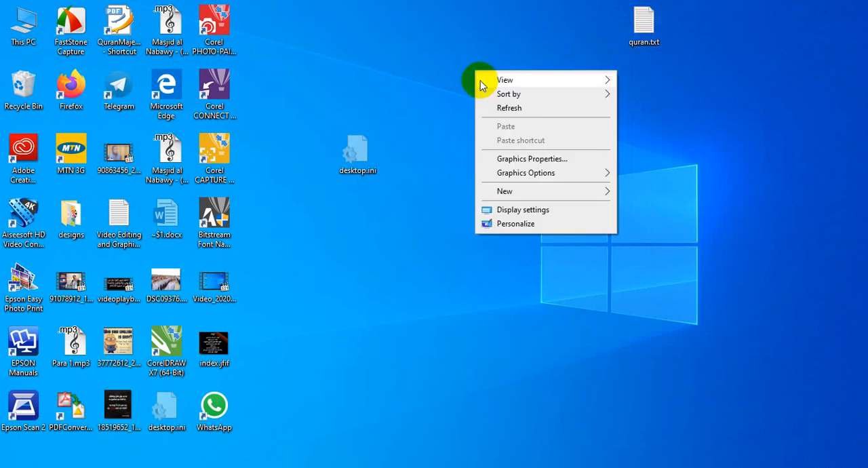
{"action": "left_click", "coordinate": [508, 107]}
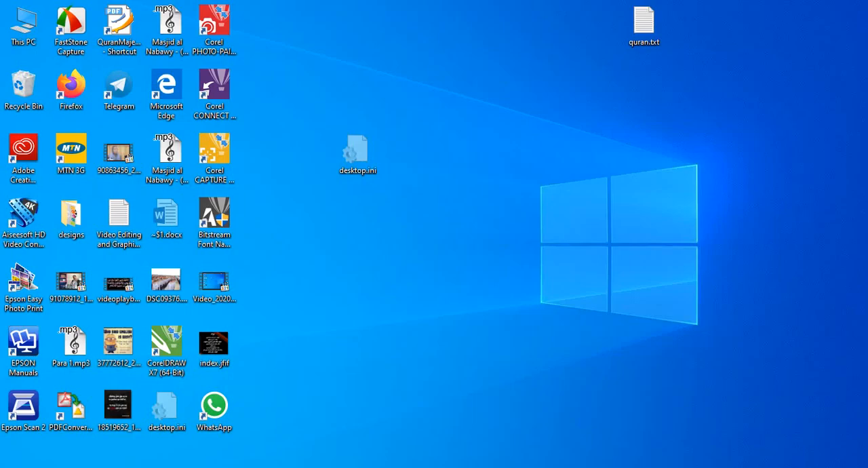
{"action": "right_click", "coordinate": [310, 226]}
{"action": "left_click", "coordinate": [339, 261]}
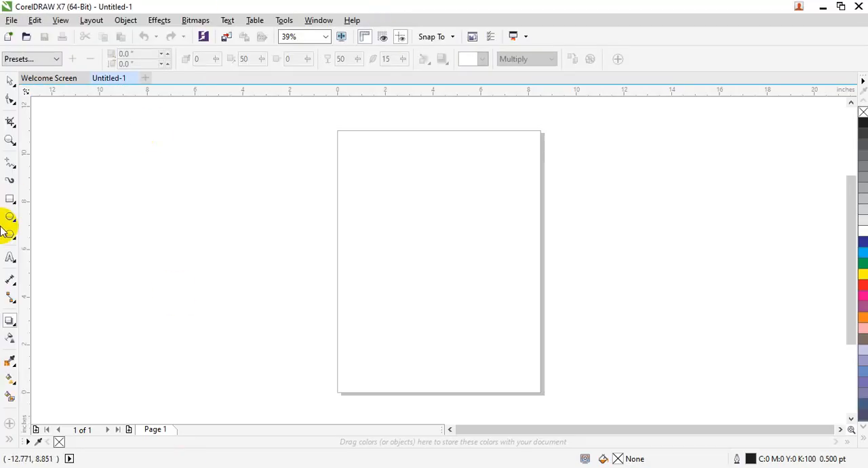
Step: Draw a rectangle about 5.4 by 2.6 inches beside the page and fill it with blue (C100 M100 Y0 K0)
{"action": "left_click", "coordinate": [11, 198]}
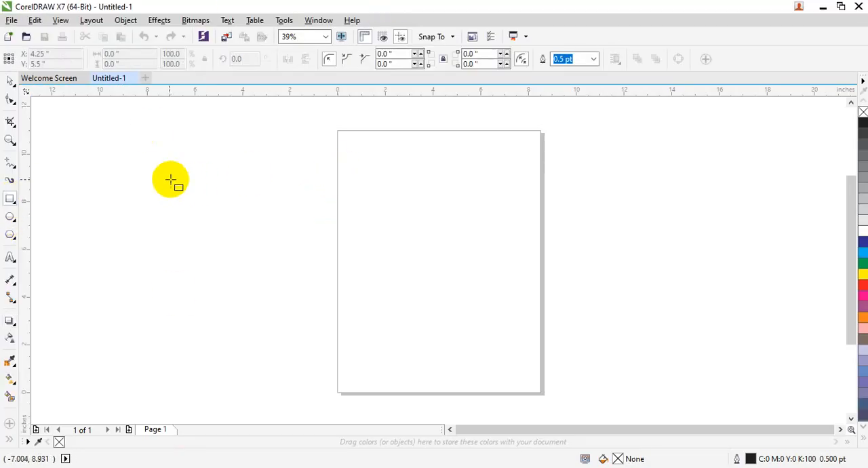
{"action": "left_click_drag", "start_coordinate": [155, 172], "coordinate": [285, 234]}
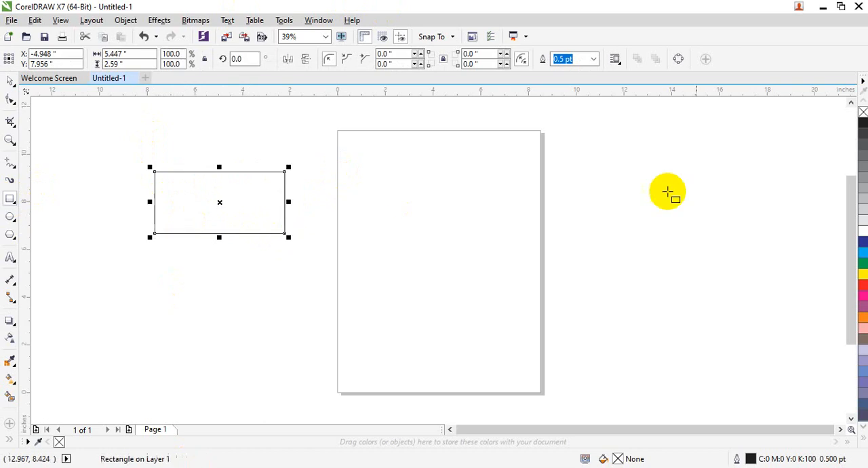
{"action": "left_click_drag", "start_coordinate": [860, 242], "coordinate": [210, 217]}
{"action": "left_click", "coordinate": [10, 80]}
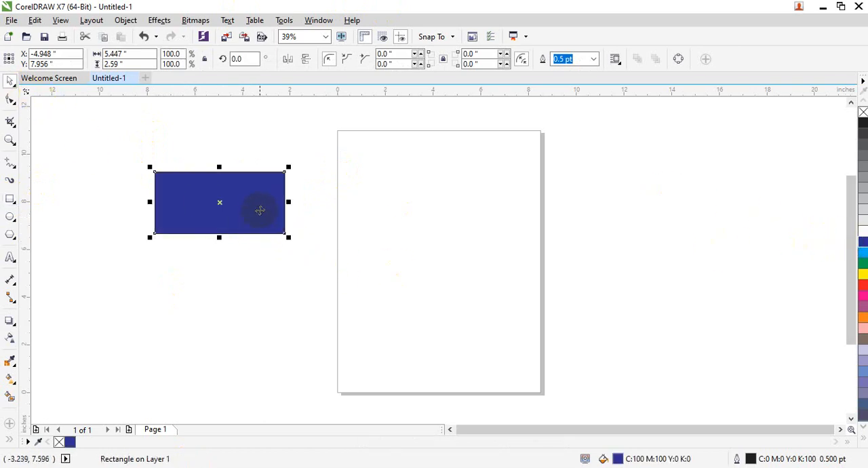
Step: Use the Drop Shadow tool to give the blue rectangle the Flat Top Right shadow preset
{"action": "left_click", "coordinate": [13, 324]}
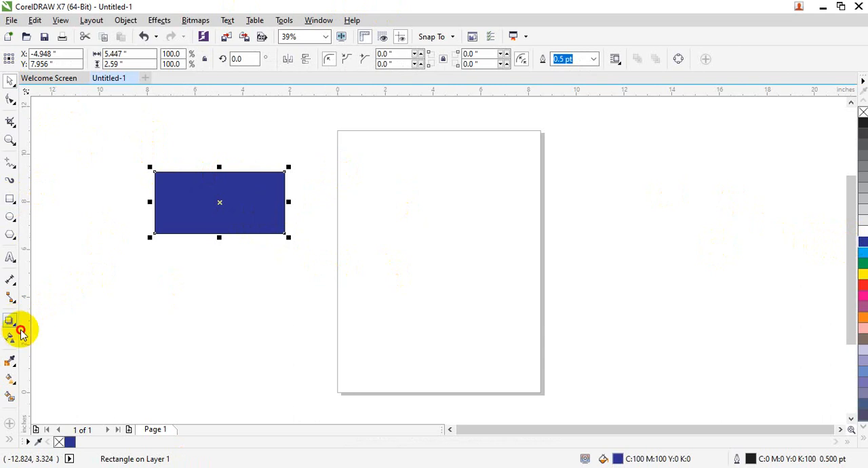
{"action": "left_click_drag", "start_coordinate": [20, 332], "coordinate": [51, 329]}
{"action": "left_click", "coordinate": [53, 321]}
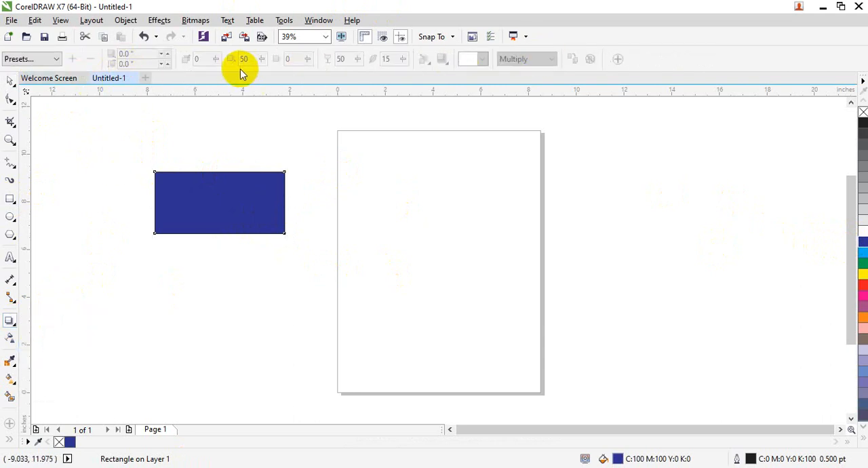
{"action": "left_click", "coordinate": [58, 60]}
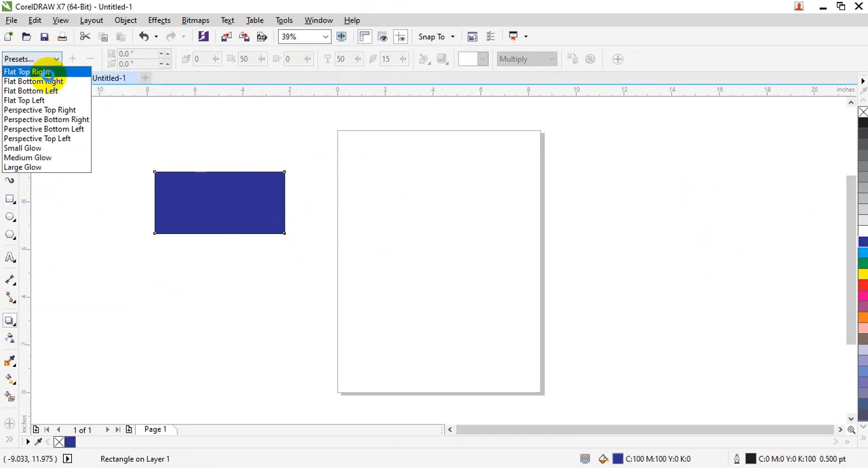
{"action": "left_click", "coordinate": [48, 72]}
Step: Try the Flat Bottom Right, Flat Bottom Left and Flat Top Left shadow presets on the rectangle
{"action": "left_click", "coordinate": [57, 59]}
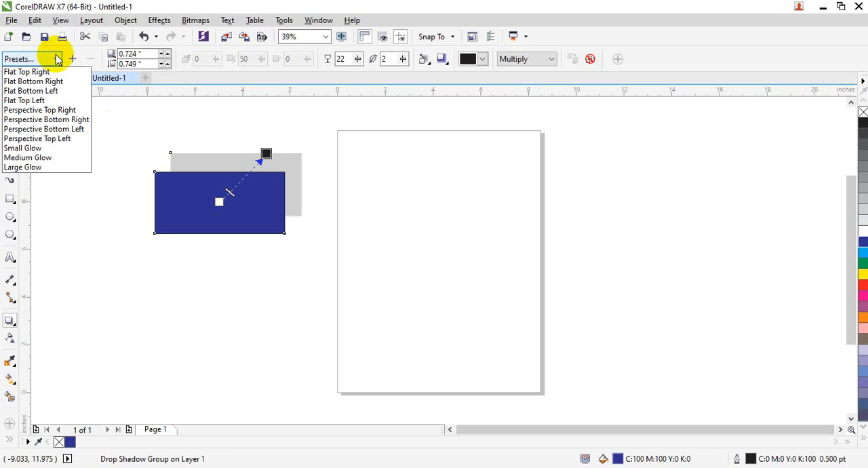
{"action": "left_click", "coordinate": [59, 81]}
{"action": "left_click", "coordinate": [58, 59]}
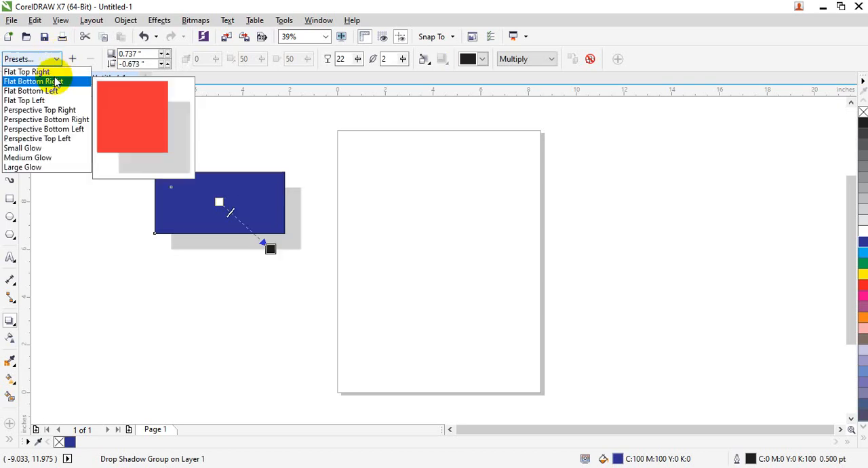
{"action": "left_click", "coordinate": [58, 89]}
{"action": "left_click", "coordinate": [57, 59]}
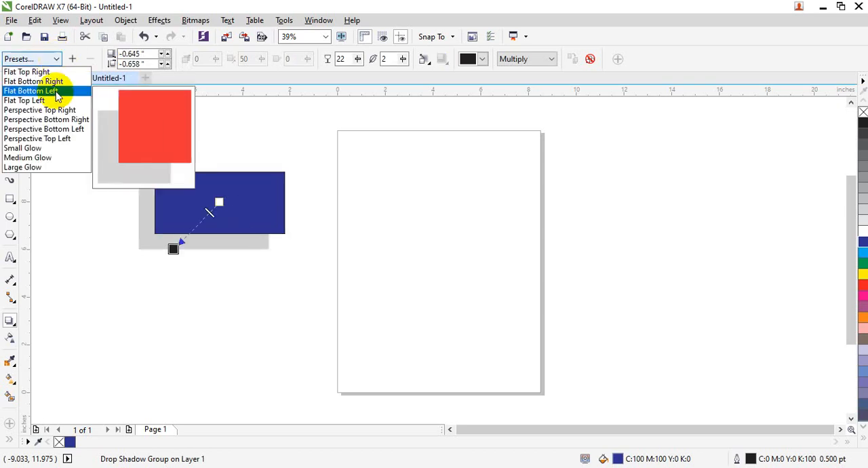
{"action": "left_click", "coordinate": [57, 100]}
Step: Try the Perspective Top Right, Perspective Bottom Right and Medium Glow shadow presets on the rectangle
{"action": "left_click", "coordinate": [54, 60]}
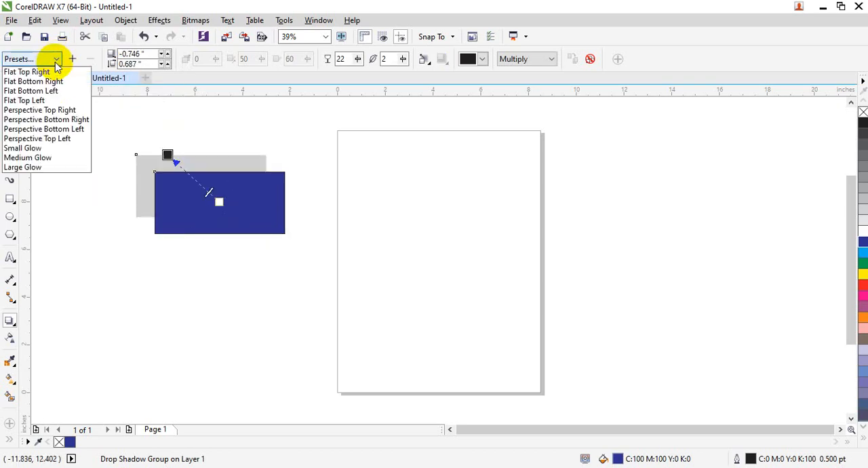
{"action": "left_click", "coordinate": [59, 110]}
{"action": "left_click", "coordinate": [54, 59]}
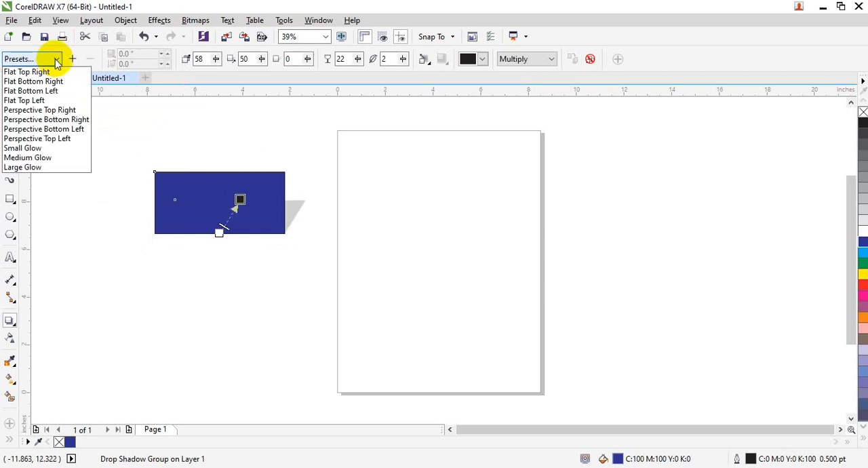
{"action": "left_click", "coordinate": [34, 119]}
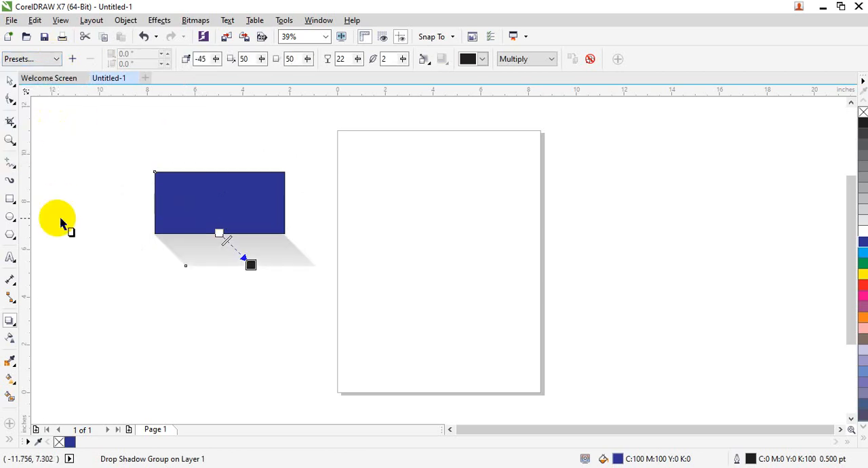
{"action": "left_click", "coordinate": [43, 57]}
{"action": "left_click", "coordinate": [45, 158]}
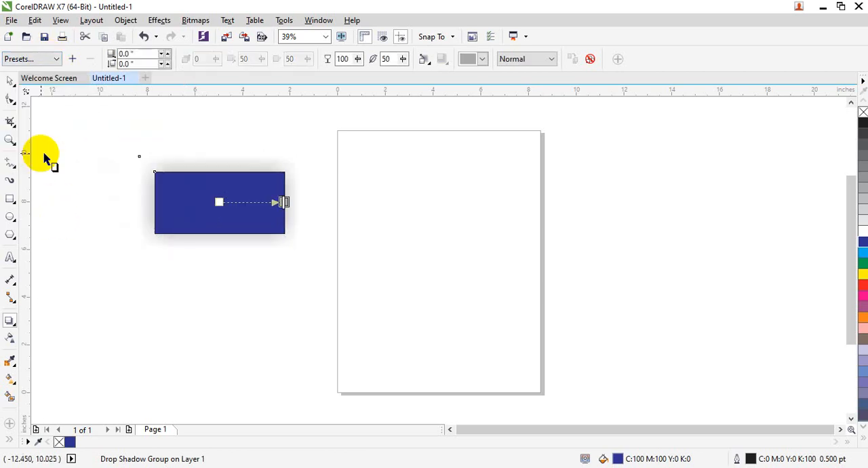
Step: Apply the Flat Bottom Right shadow preset and reshape it into a perspective shadow rising from the rectangle's bottom edge at about 81 degrees
{"action": "left_click", "coordinate": [49, 60]}
{"action": "left_click", "coordinate": [34, 81]}
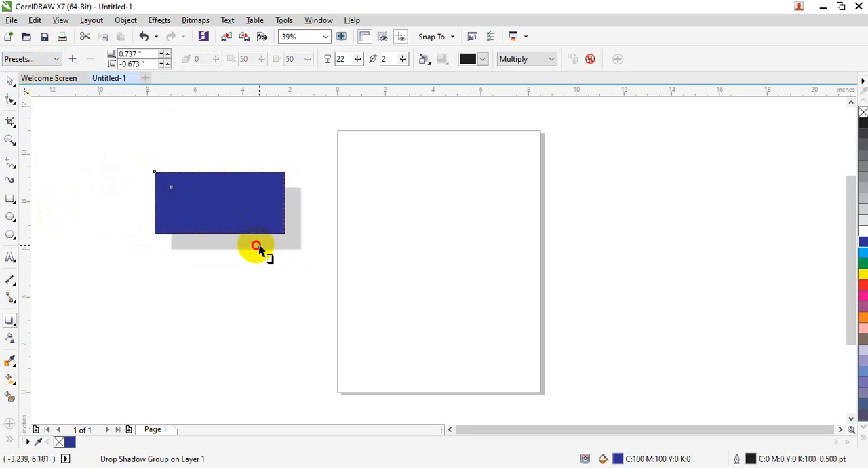
{"action": "left_click_drag", "start_coordinate": [256, 247], "coordinate": [233, 144]}
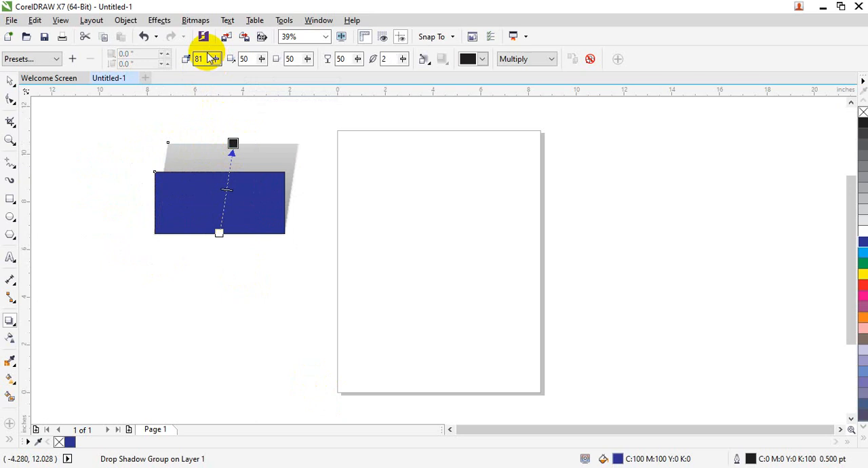
Step: Try a shadow angle of 90 degrees, and settle on an angle of 48 degrees
{"action": "left_click_drag", "start_coordinate": [204, 59], "coordinate": [186, 59]}
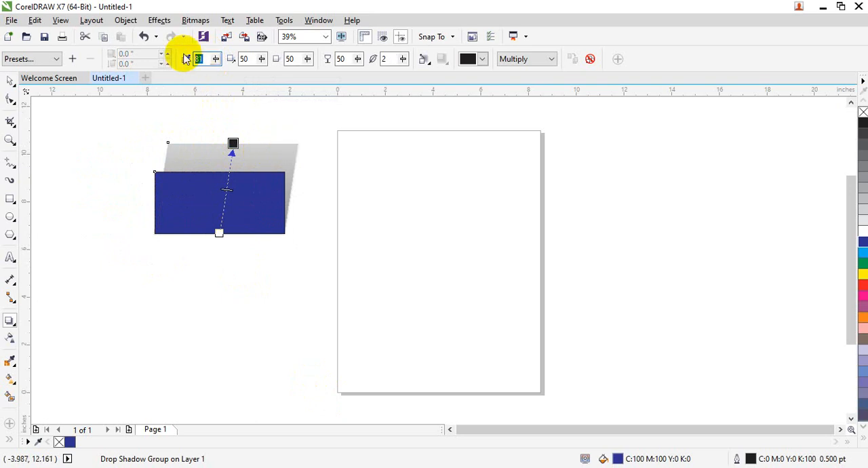
{"action": "type", "text": "90"}
{"action": "key", "text": "Return"}
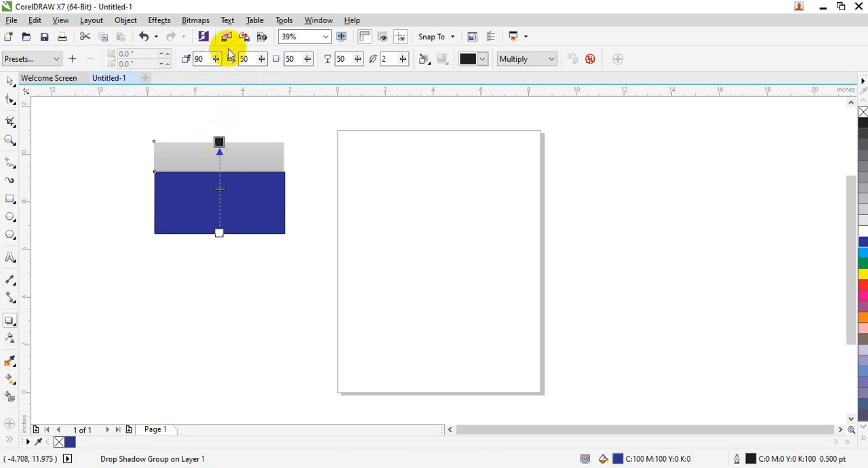
{"action": "left_click_drag", "start_coordinate": [216, 59], "coordinate": [204, 79]}
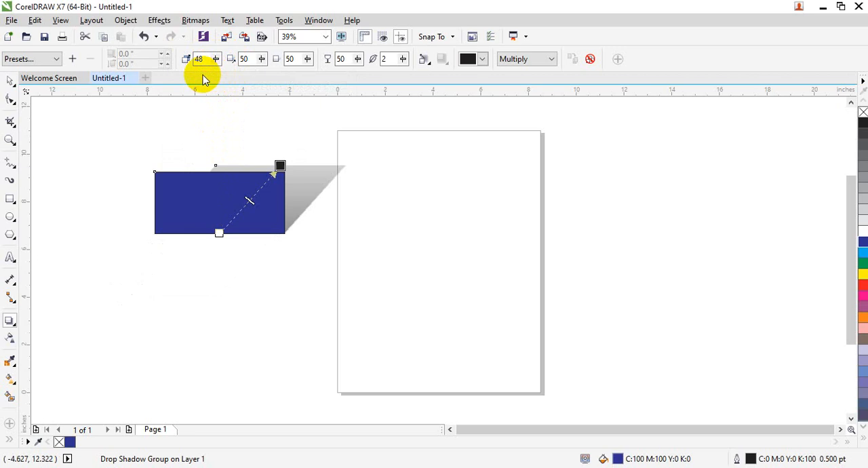
Step: Experiment with a longer shadow stretch and bring the stretch back to 50
{"action": "left_click", "coordinate": [261, 58]}
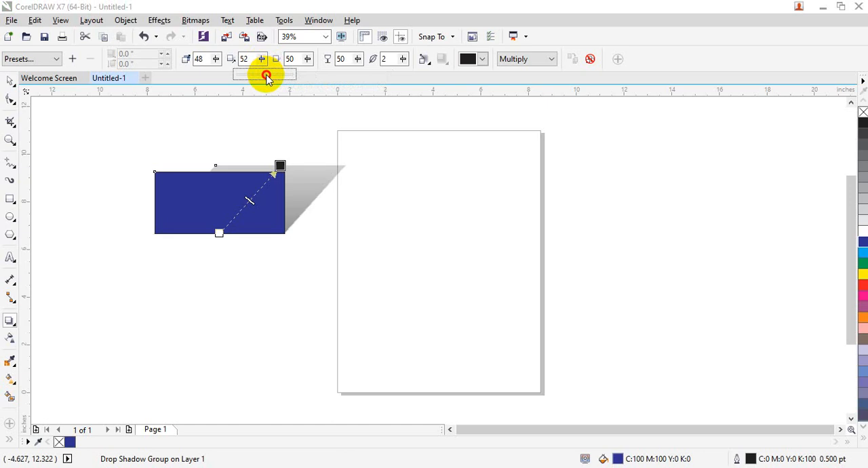
{"action": "left_click_drag", "start_coordinate": [271, 77], "coordinate": [273, 77]}
{"action": "left_click", "coordinate": [262, 60]}
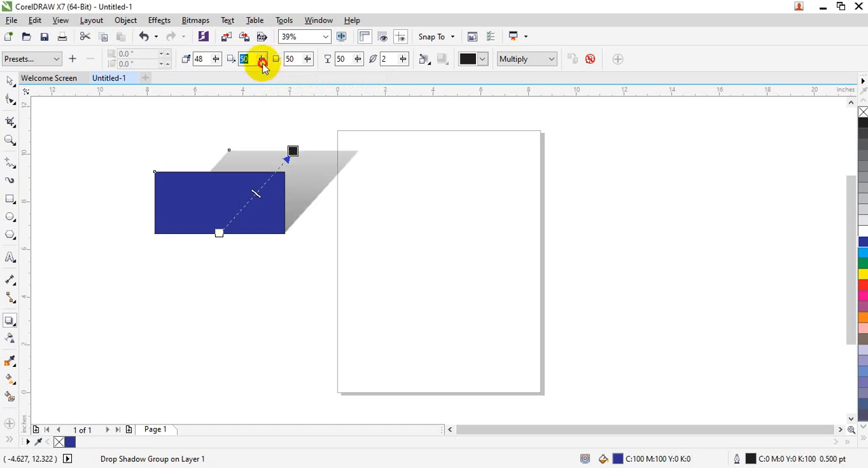
{"action": "left_click", "coordinate": [261, 73]}
{"action": "left_click_drag", "start_coordinate": [267, 75], "coordinate": [253, 76]}
{"action": "left_click", "coordinate": [262, 59]}
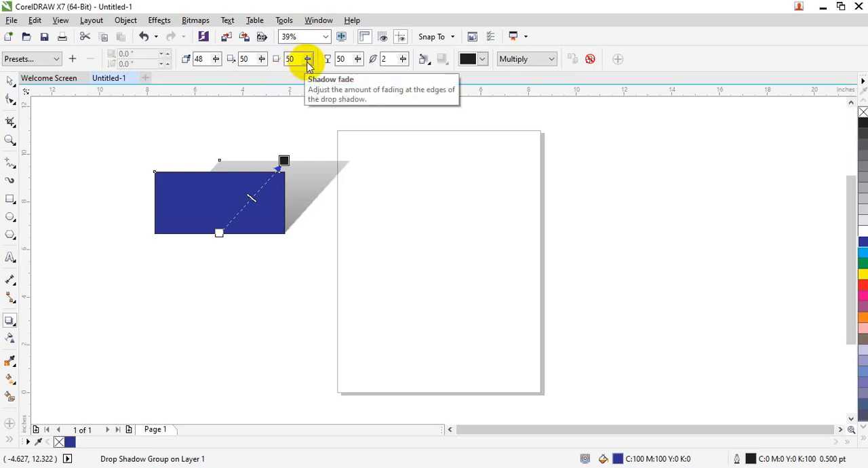
Step: Try stronger fading of the shadow's edges with fade values of 69, 81 and 76
{"action": "left_click", "coordinate": [307, 60]}
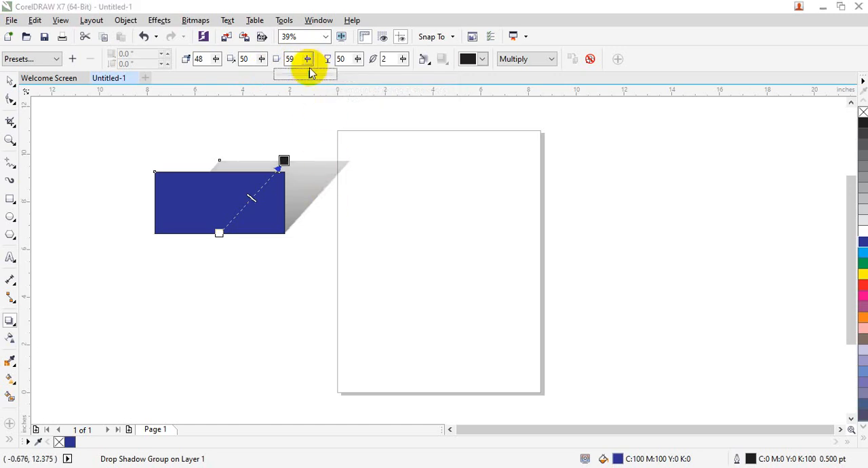
{"action": "left_click_drag", "start_coordinate": [316, 78], "coordinate": [320, 75]}
{"action": "left_click", "coordinate": [308, 61]}
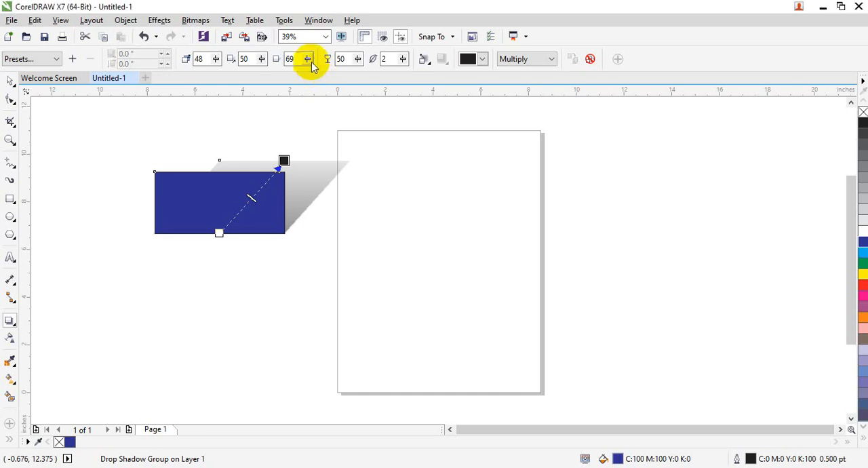
{"action": "left_click", "coordinate": [310, 62]}
{"action": "left_click", "coordinate": [319, 78]}
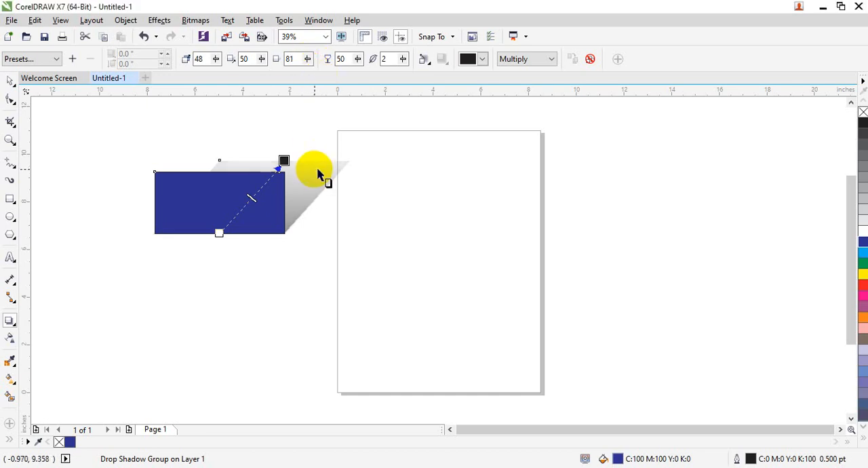
{"action": "left_click", "coordinate": [307, 59]}
{"action": "left_click_drag", "start_coordinate": [304, 72], "coordinate": [276, 76]}
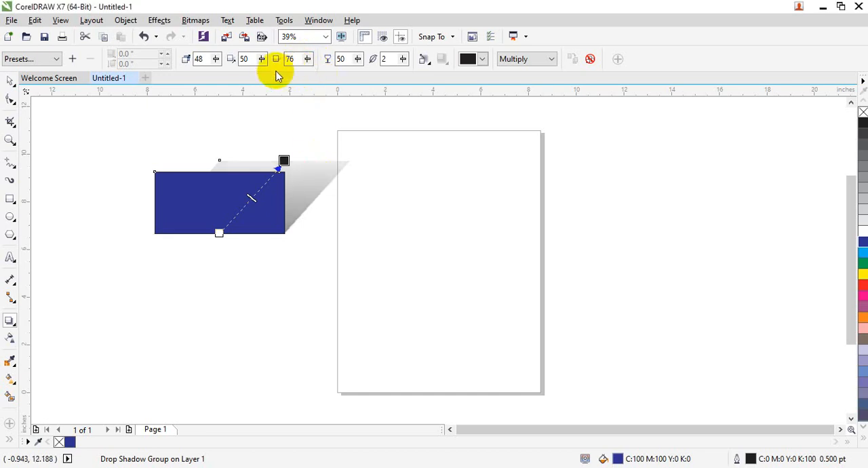
Step: Set the drop shadow's fade to 30 and its opacity to 80
{"action": "double_click", "coordinate": [288, 59]}
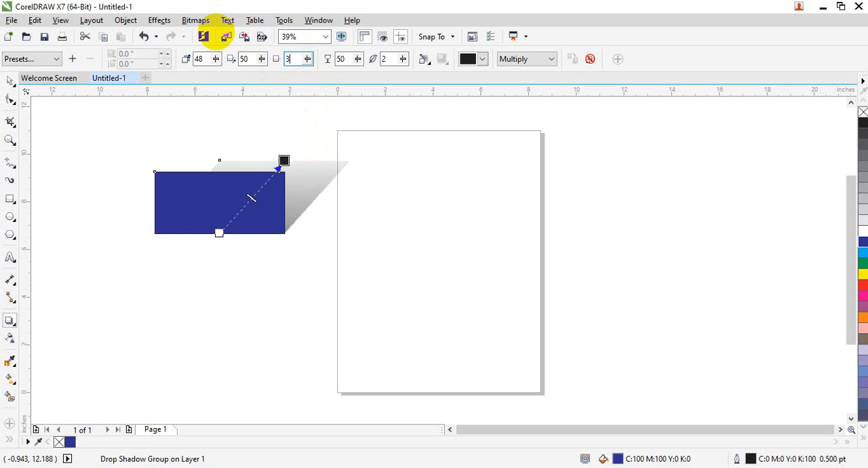
{"action": "left_click", "coordinate": [216, 33]}
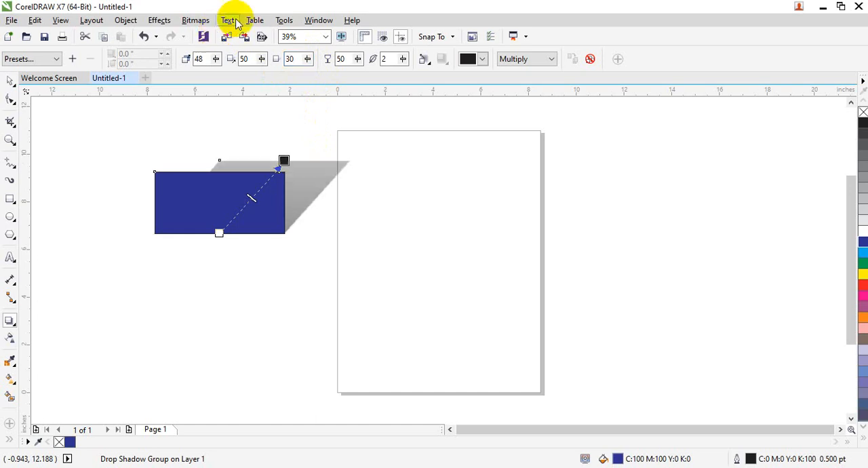
{"action": "left_click", "coordinate": [357, 59]}
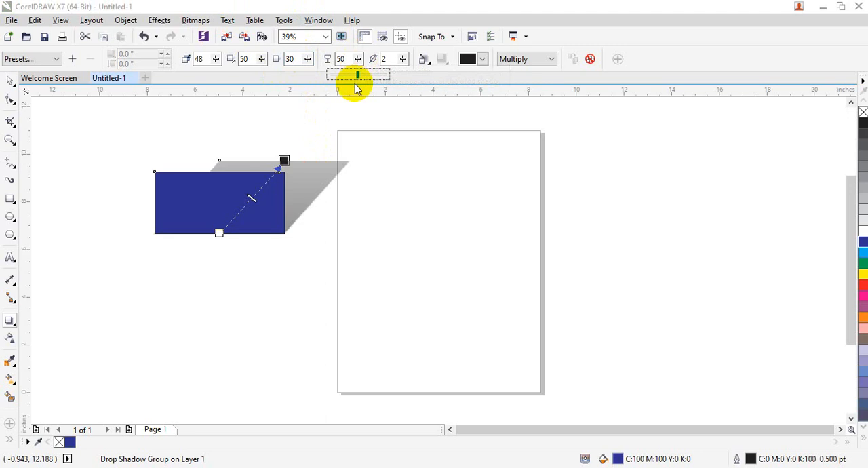
{"action": "left_click_drag", "start_coordinate": [371, 75], "coordinate": [270, 46]}
{"action": "left_click", "coordinate": [358, 59]}
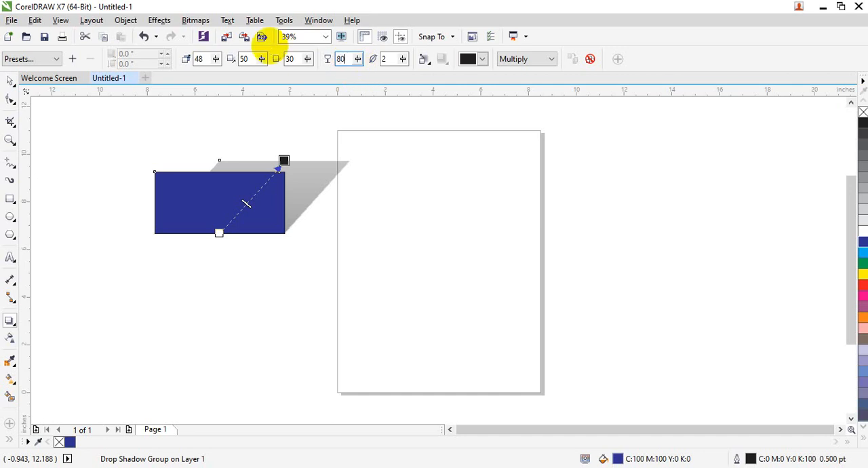
{"action": "key", "text": "Return"}
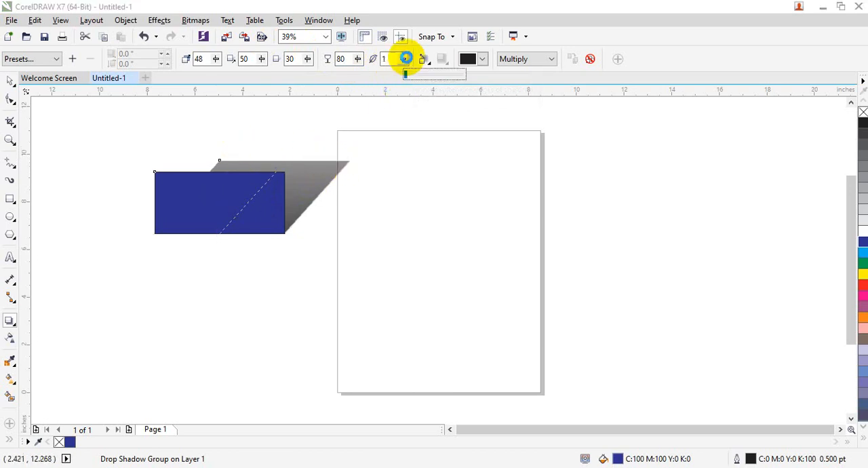
Step: Set the drop shadow's feathering to 12 and try the Inside and Middle feathering directions
{"action": "left_click_drag", "start_coordinate": [403, 59], "coordinate": [416, 76]}
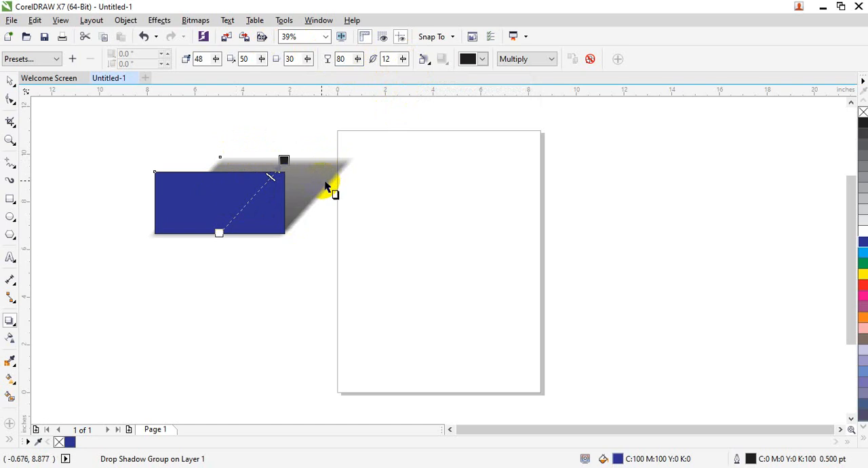
{"action": "left_click", "coordinate": [425, 59]}
{"action": "left_click", "coordinate": [428, 73]}
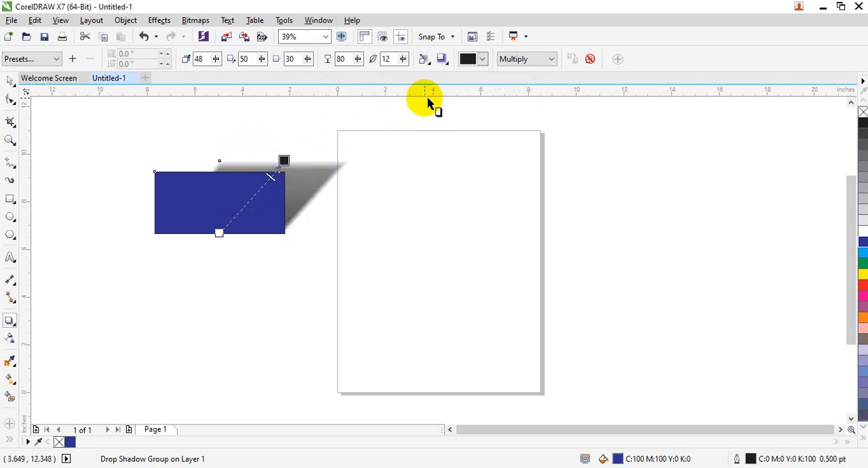
{"action": "left_click", "coordinate": [424, 59]}
{"action": "left_click", "coordinate": [436, 87]}
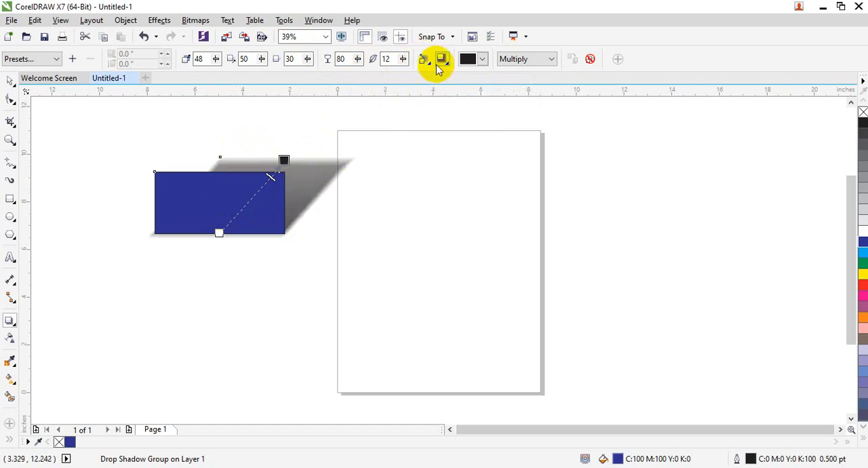
Step: Try the Outside and Average feathering directions on the shadow, returning to Outside
{"action": "left_click", "coordinate": [424, 59]}
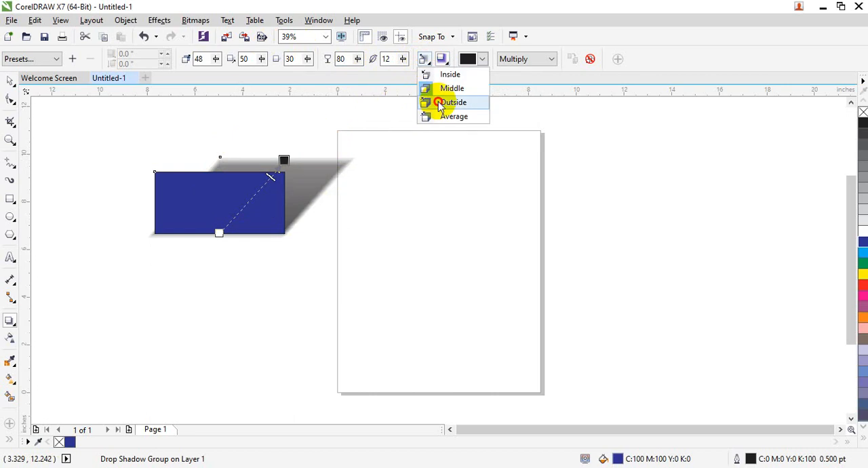
{"action": "left_click", "coordinate": [434, 101]}
{"action": "left_click", "coordinate": [425, 61]}
{"action": "left_click", "coordinate": [438, 116]}
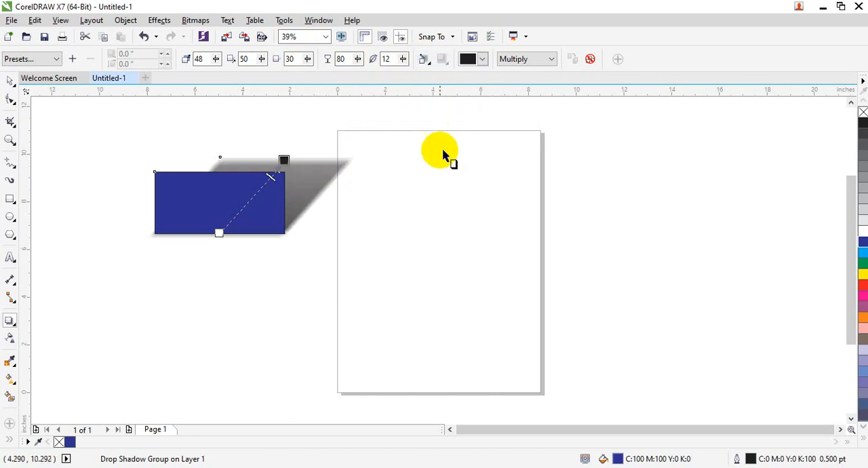
{"action": "left_click", "coordinate": [425, 60]}
{"action": "left_click", "coordinate": [433, 101]}
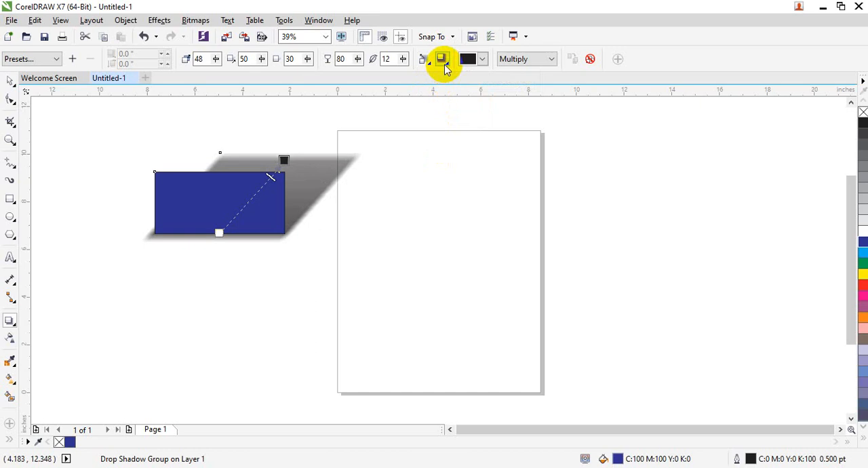
Step: Compare the Middle and Inside feathering directions again and settle on Outside for the shadow
{"action": "left_click", "coordinate": [426, 60]}
{"action": "left_click", "coordinate": [435, 93]}
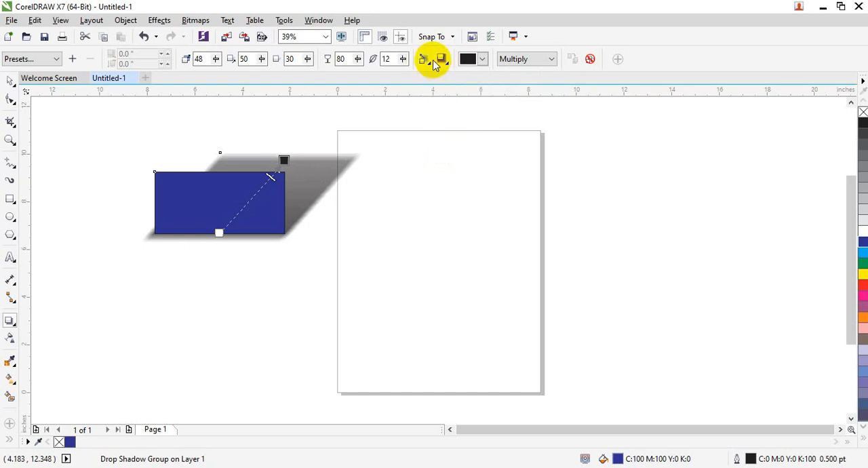
{"action": "left_click", "coordinate": [426, 60]}
{"action": "left_click", "coordinate": [446, 75]}
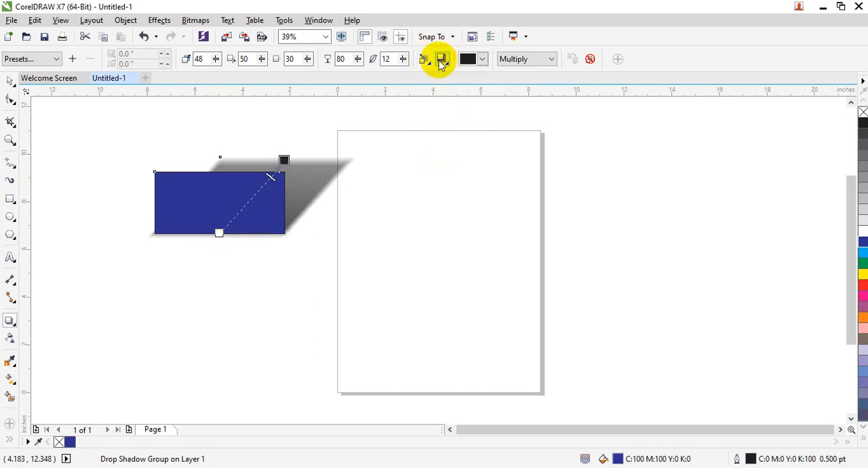
{"action": "left_click", "coordinate": [423, 59]}
{"action": "left_click", "coordinate": [431, 74]}
{"action": "left_click", "coordinate": [423, 59]}
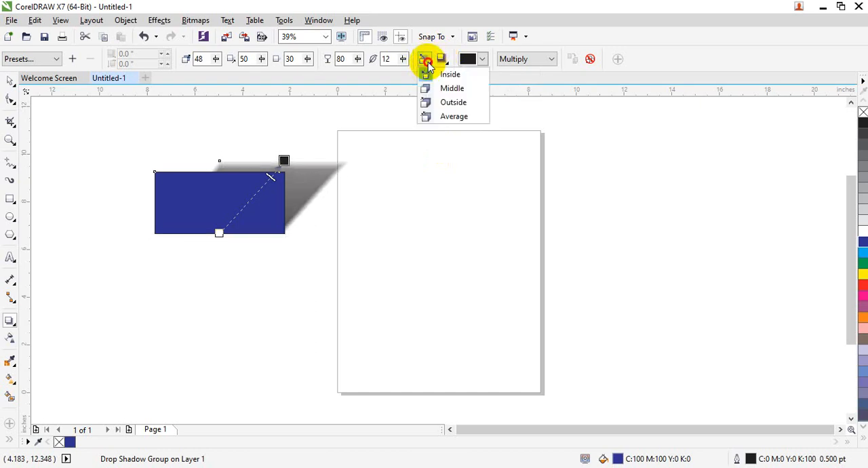
{"action": "left_click", "coordinate": [443, 99]}
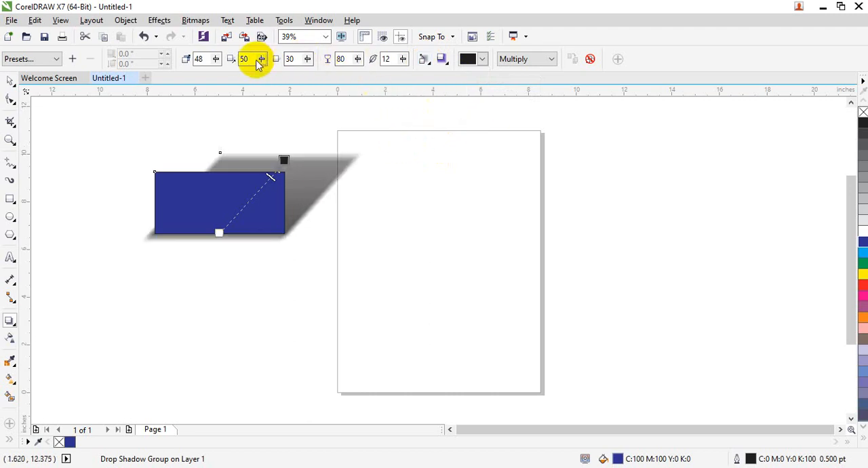
Step: Pull the shadow's end upward to an angle of 55 degrees and try Linear feathering edges with the Middle direction
{"action": "left_click_drag", "start_coordinate": [284, 157], "coordinate": [291, 132]}
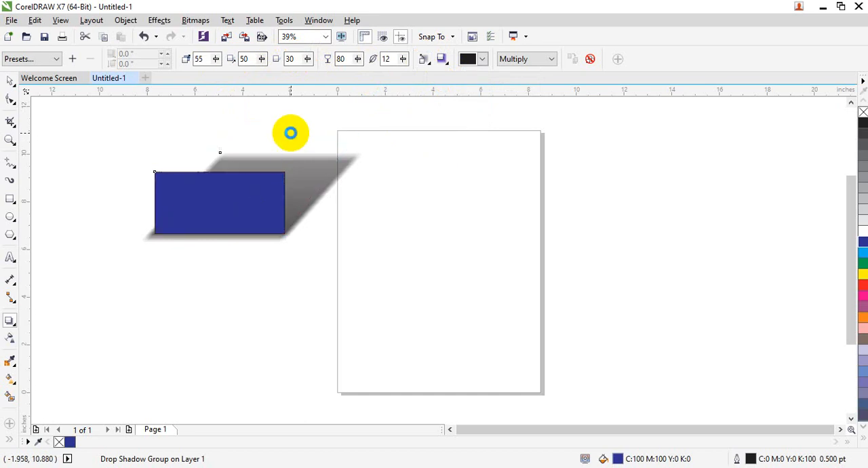
{"action": "left_click", "coordinate": [442, 59]}
{"action": "left_click", "coordinate": [453, 79]}
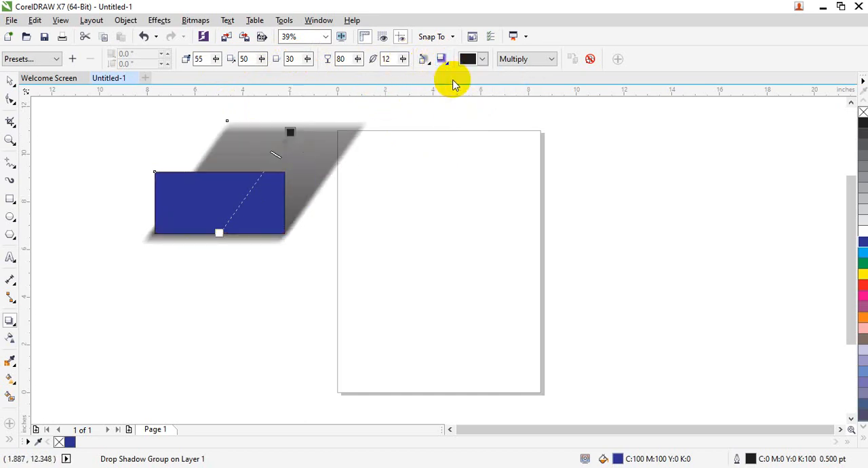
{"action": "left_click", "coordinate": [424, 60]}
{"action": "left_click", "coordinate": [451, 88]}
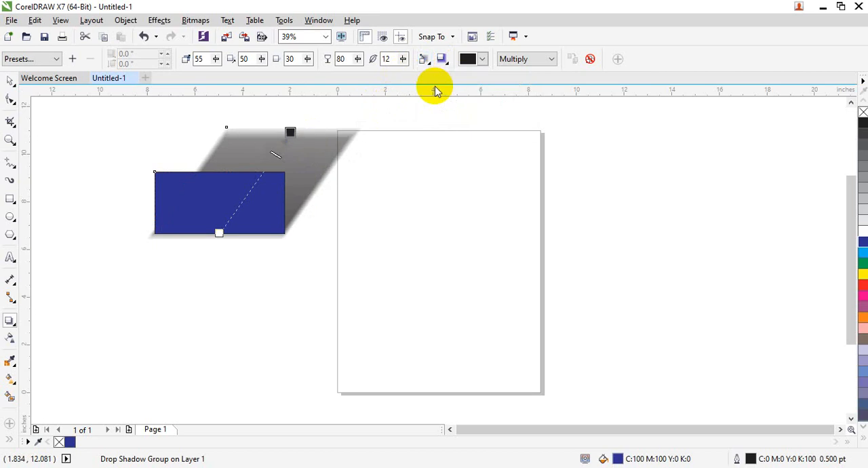
Step: Try the Squared and Inverse Squared feathering edges on the shadow and settle on Flat
{"action": "left_click", "coordinate": [441, 59]}
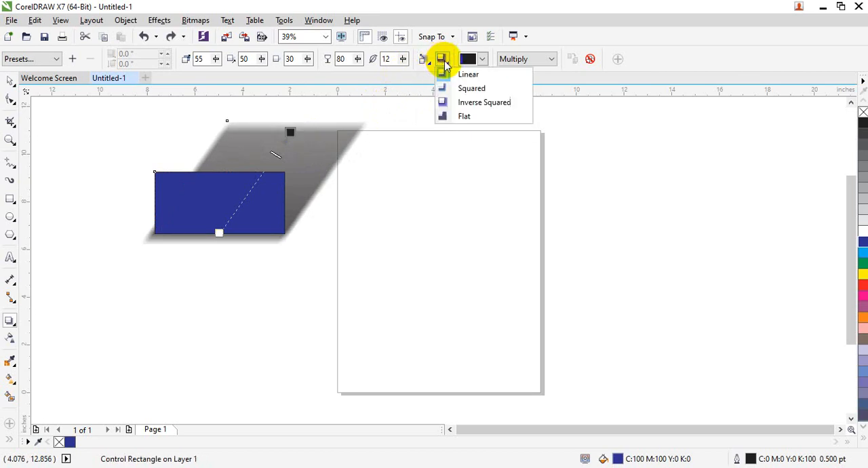
{"action": "left_click", "coordinate": [454, 86]}
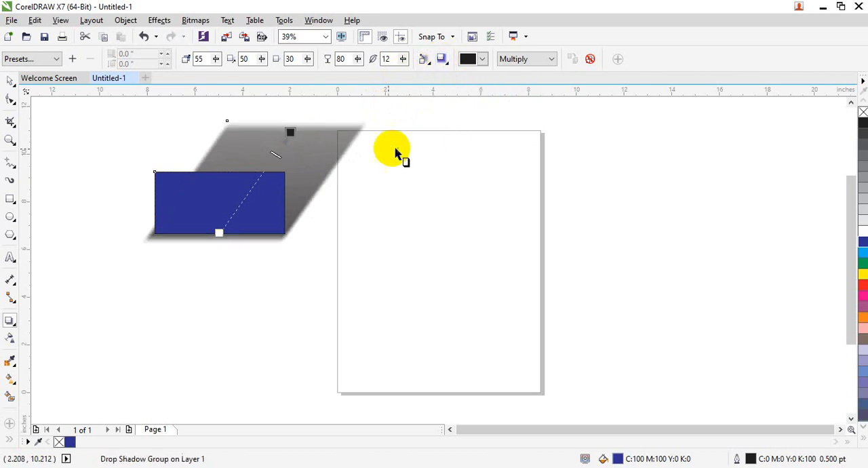
{"action": "left_click", "coordinate": [441, 60]}
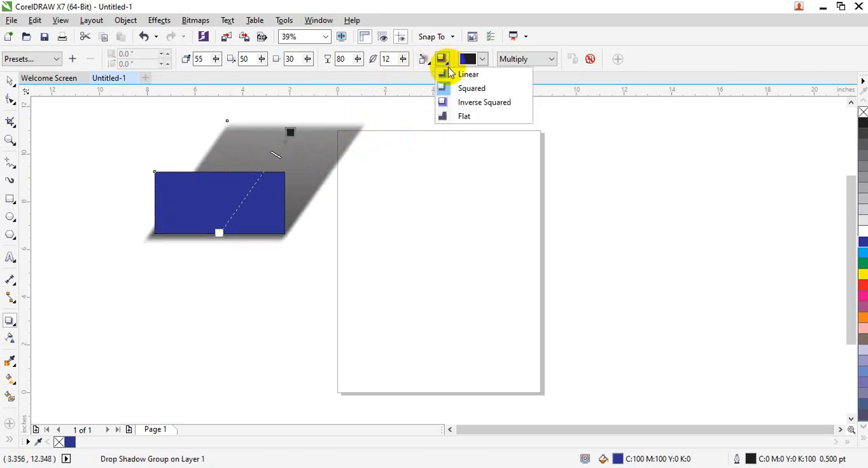
{"action": "left_click", "coordinate": [468, 105]}
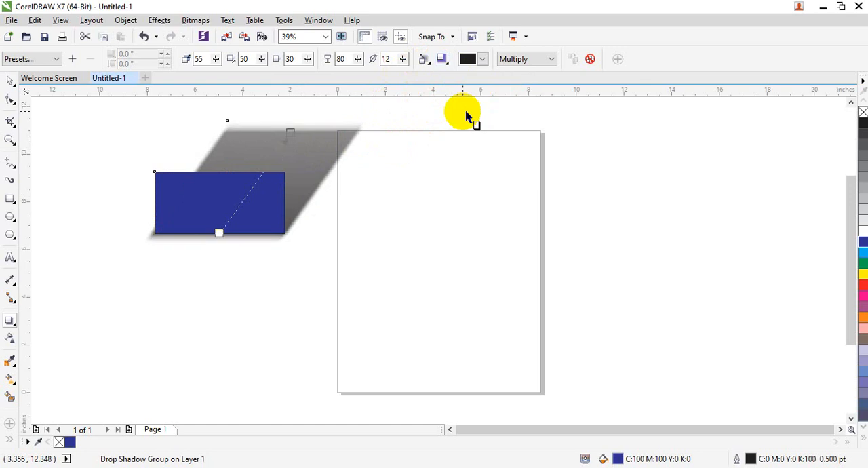
{"action": "left_click", "coordinate": [448, 64]}
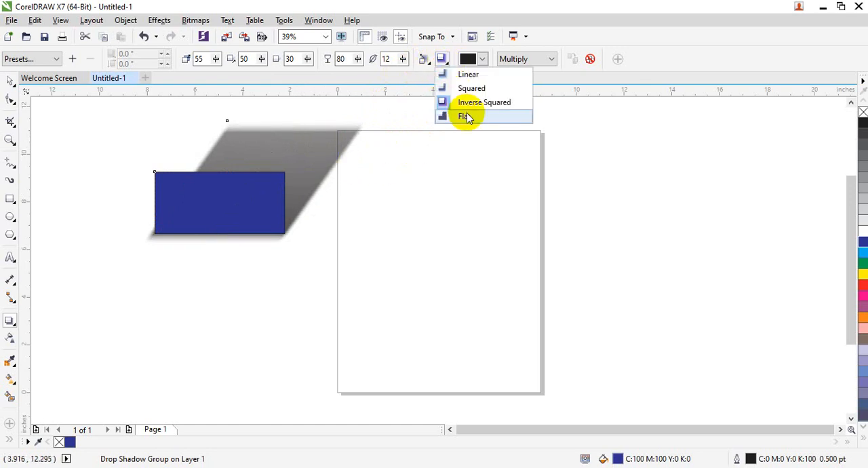
{"action": "left_click", "coordinate": [467, 112]}
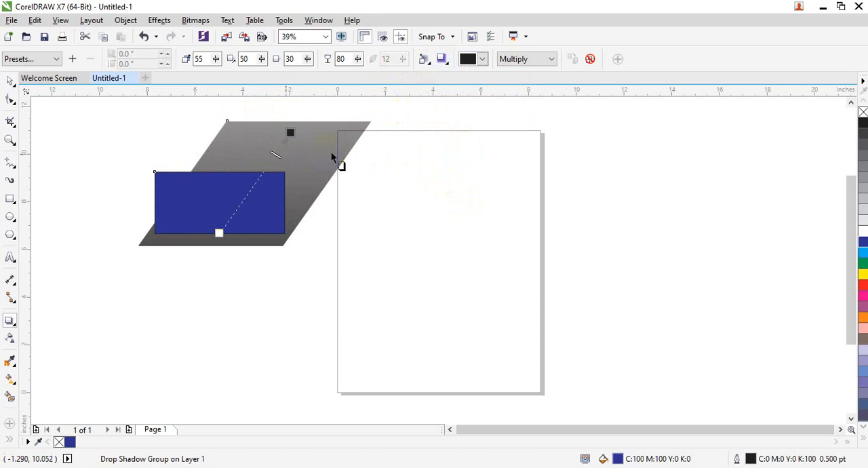
Step: Try green as the shadow colour and settle on magenta
{"action": "left_click", "coordinate": [480, 61]}
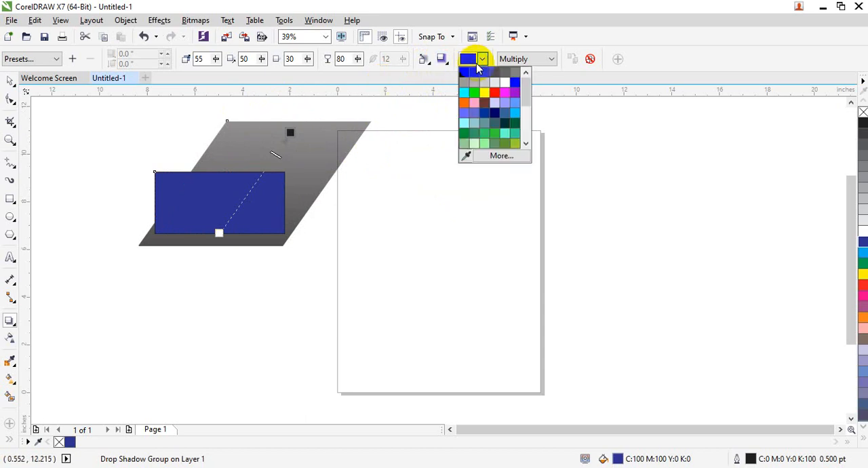
{"action": "left_click", "coordinate": [484, 93]}
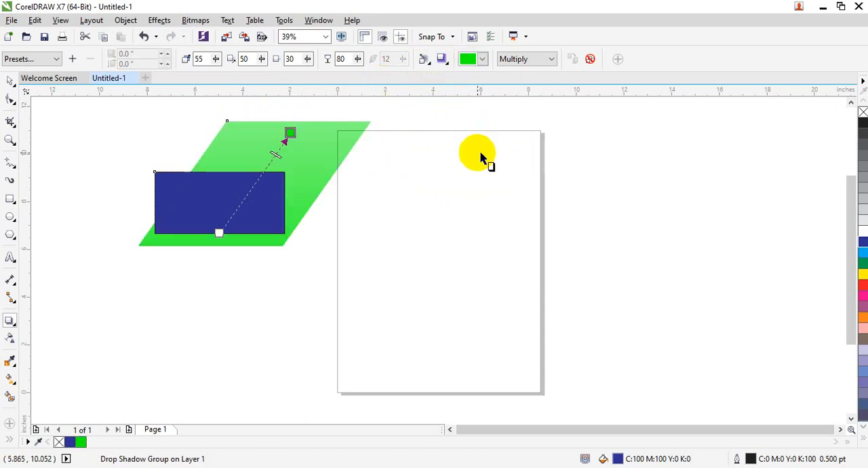
{"action": "left_click", "coordinate": [480, 60]}
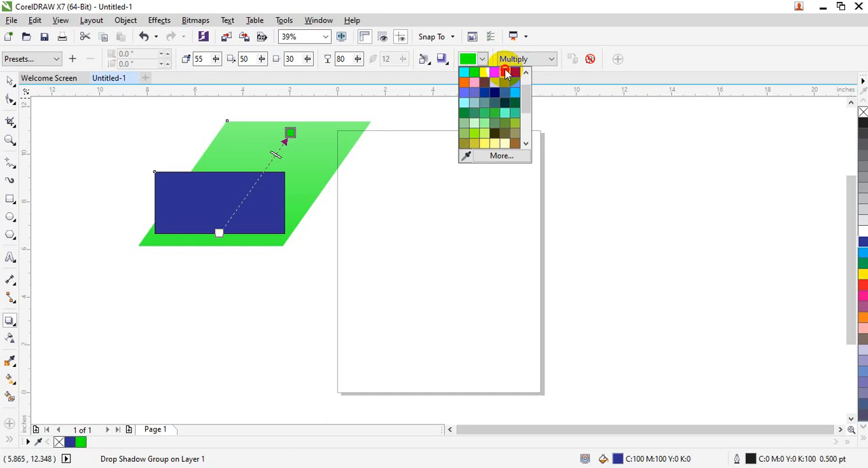
{"action": "left_click", "coordinate": [505, 71]}
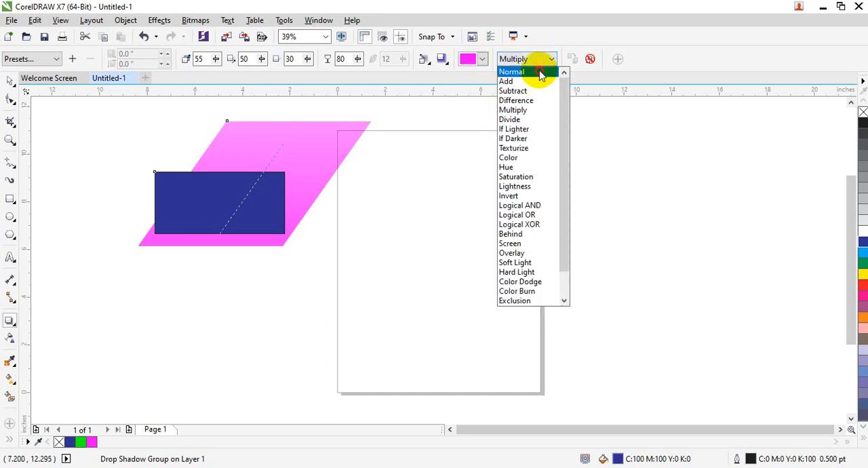
Step: Try the Add, Difference and Divide merge modes on the magenta shadow and settle on Normal
{"action": "left_click", "coordinate": [548, 72]}
{"action": "left_click", "coordinate": [543, 59]}
{"action": "left_click", "coordinate": [542, 81]}
{"action": "left_click", "coordinate": [546, 59]}
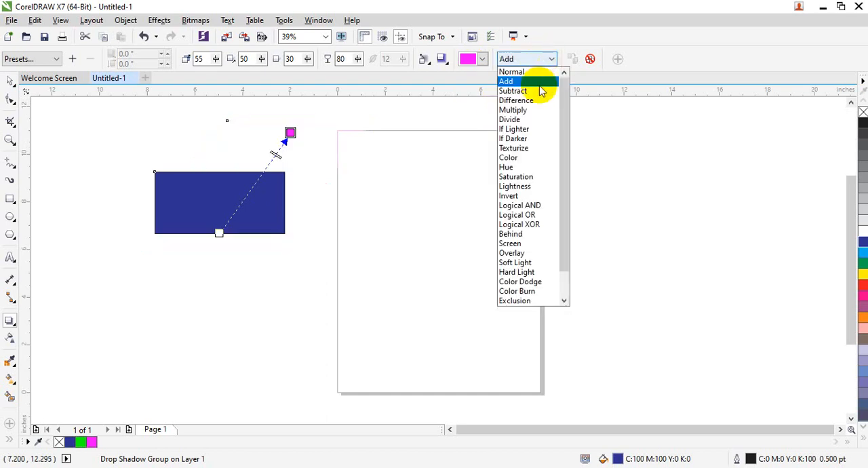
{"action": "left_click", "coordinate": [543, 80]}
{"action": "left_click", "coordinate": [548, 62]}
{"action": "left_click", "coordinate": [539, 101]}
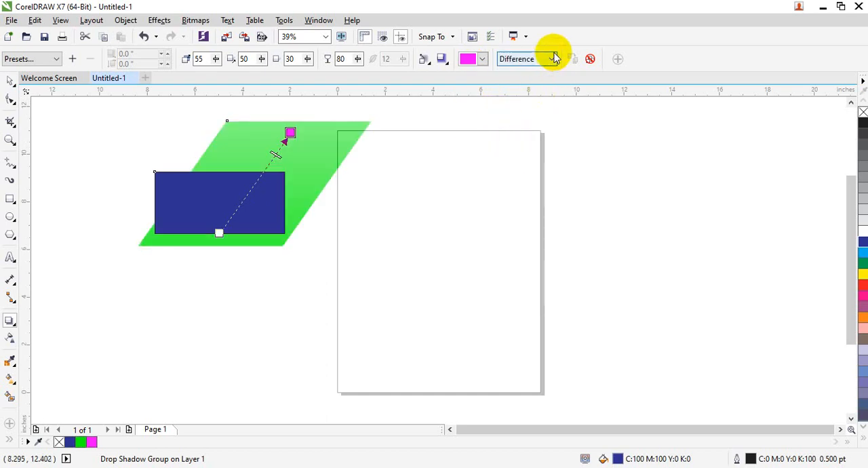
{"action": "left_click", "coordinate": [549, 60]}
{"action": "left_click", "coordinate": [541, 115]}
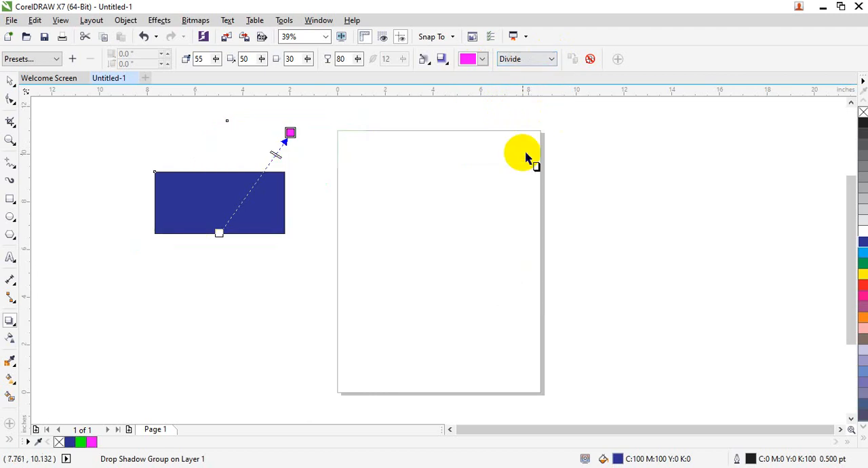
{"action": "left_click", "coordinate": [537, 60]}
{"action": "left_click", "coordinate": [519, 72]}
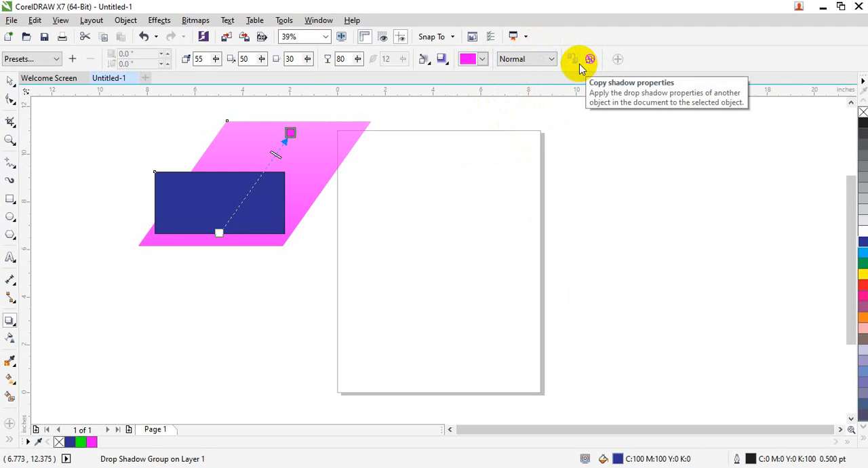
Step: Draw a rectangle about 10.1 by 3.1 inches across the page's right edge and fill it with cyan
{"action": "left_click", "coordinate": [10, 200]}
{"action": "left_click_drag", "start_coordinate": [460, 184], "coordinate": [702, 257]}
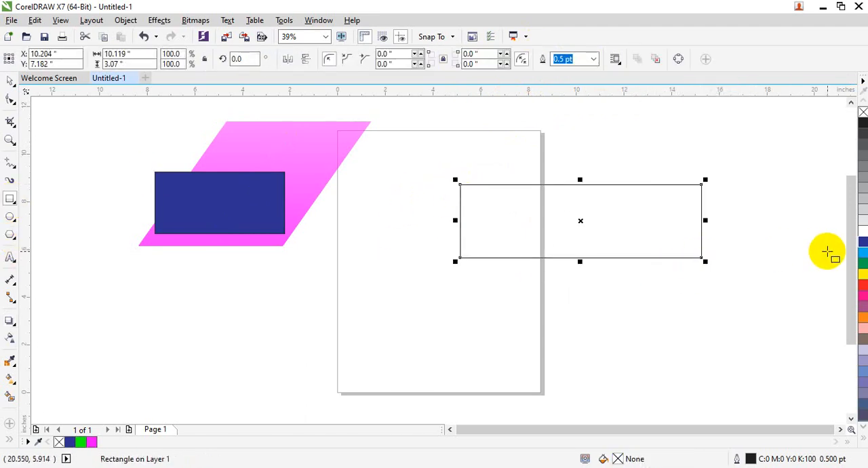
{"action": "left_click_drag", "start_coordinate": [862, 260], "coordinate": [634, 251]}
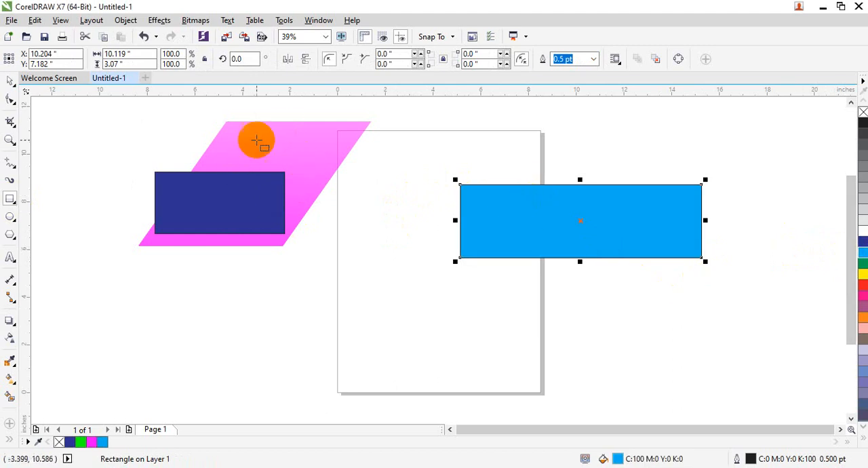
Step: Compare the shadowed blue rectangle with the plain cyan rectangle by selecting each in turn
{"action": "left_click", "coordinate": [10, 81]}
{"action": "left_click", "coordinate": [275, 149]}
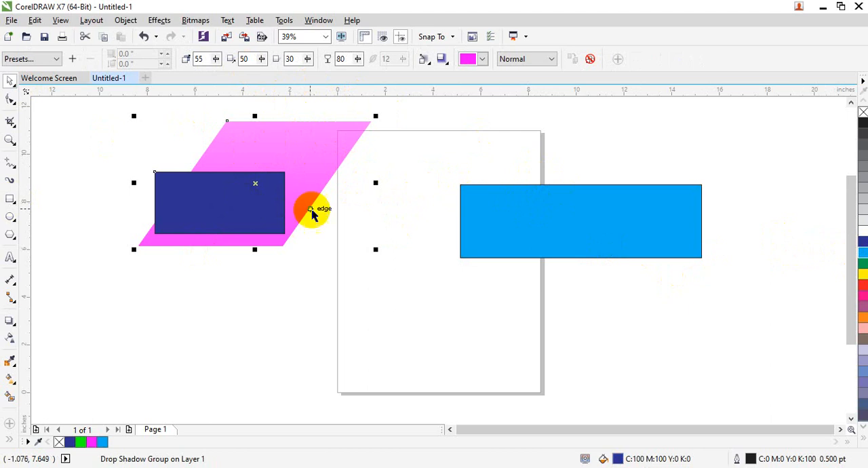
{"action": "left_click", "coordinate": [629, 238]}
{"action": "left_click", "coordinate": [286, 224]}
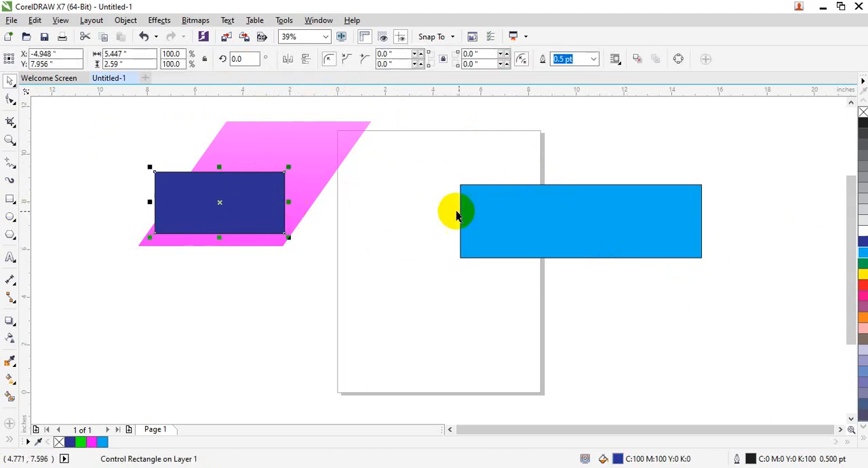
{"action": "left_click", "coordinate": [496, 215]}
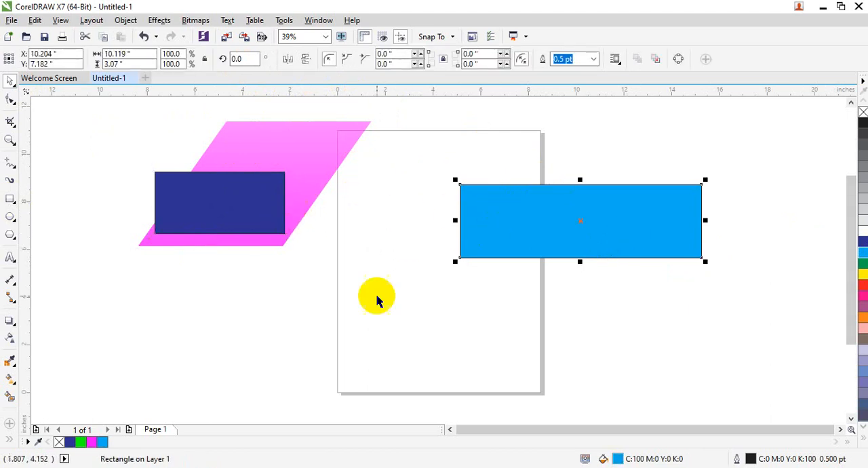
Step: Copy the blue rectangle's magenta drop shadow properties to the cyan rectangle
{"action": "left_click", "coordinate": [450, 249]}
{"action": "left_click", "coordinate": [486, 224]}
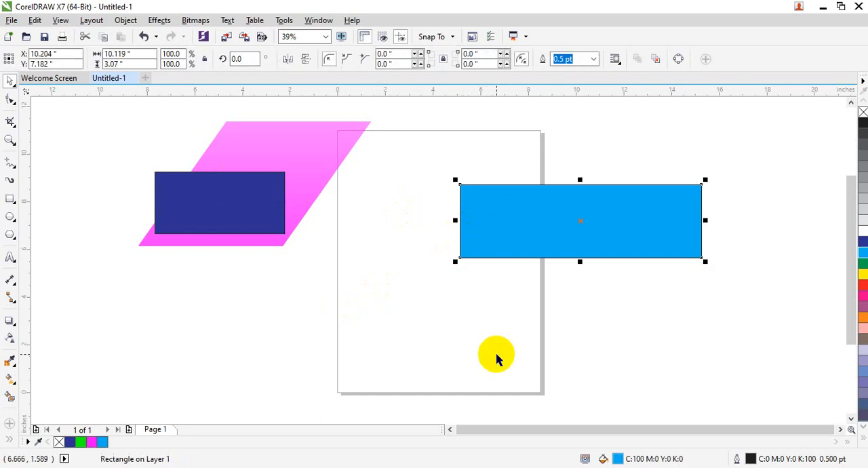
{"action": "left_click", "coordinate": [11, 319]}
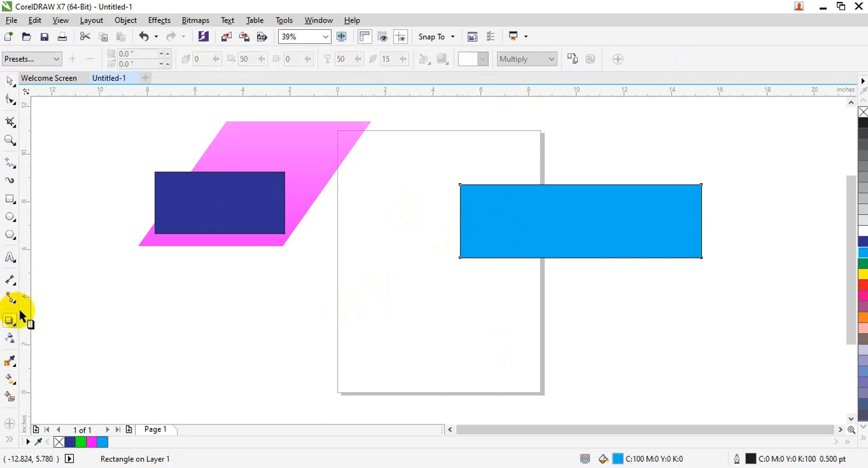
{"action": "left_click", "coordinate": [573, 58]}
{"action": "left_click", "coordinate": [532, 209]}
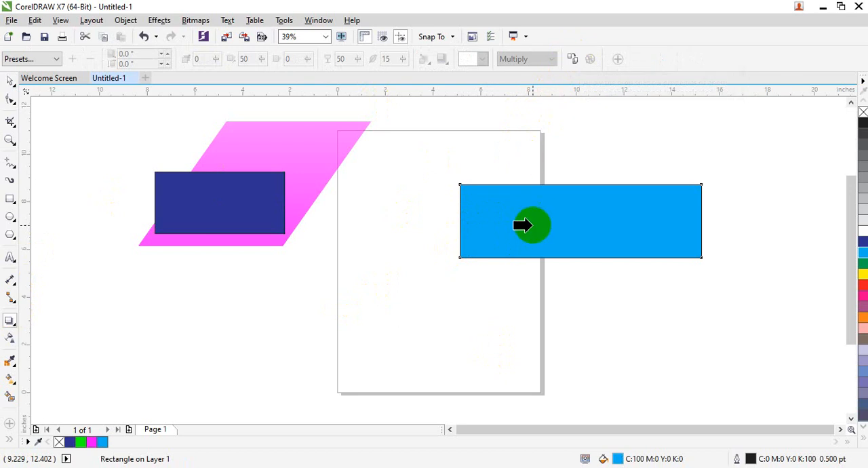
{"action": "left_click", "coordinate": [284, 143]}
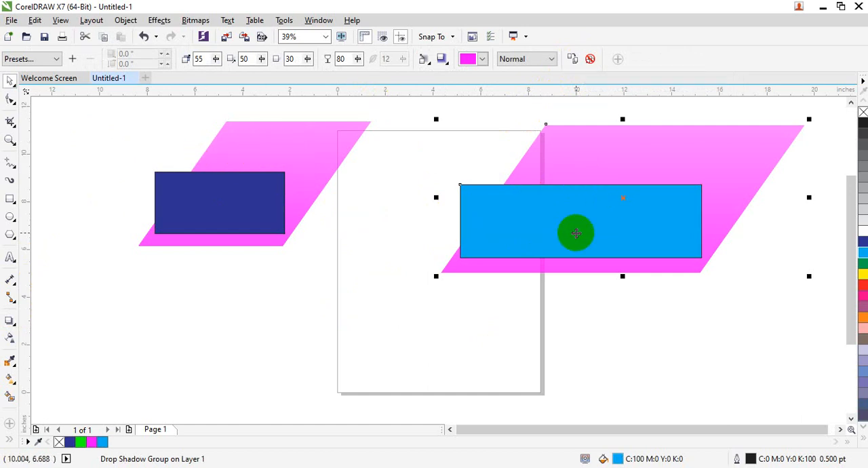
Step: Clear the drop shadow from the dark blue rectangle
{"action": "left_click", "coordinate": [264, 191]}
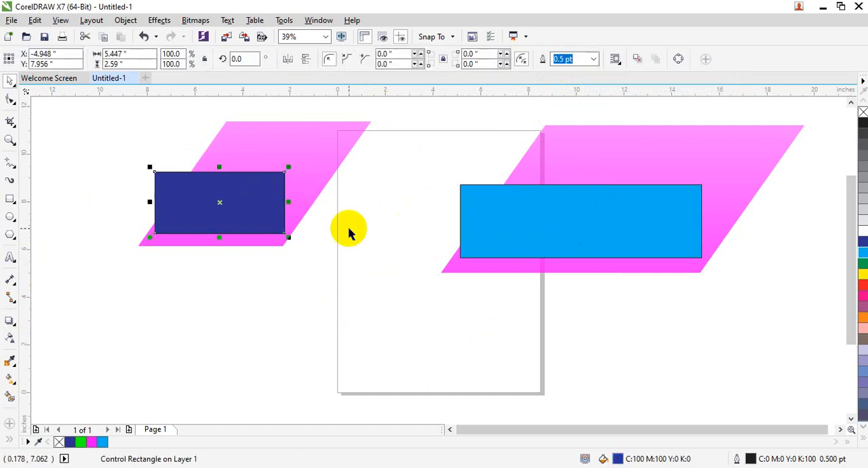
{"action": "left_click", "coordinate": [470, 222]}
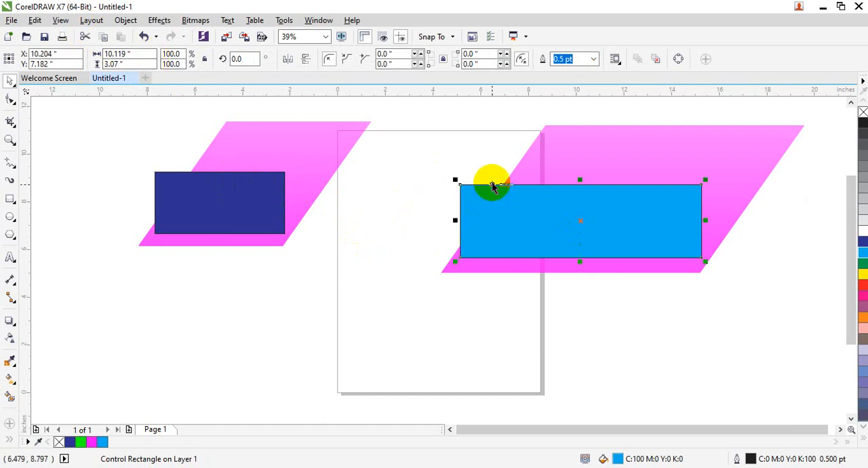
{"action": "left_click", "coordinate": [286, 205]}
{"action": "left_click", "coordinate": [554, 251]}
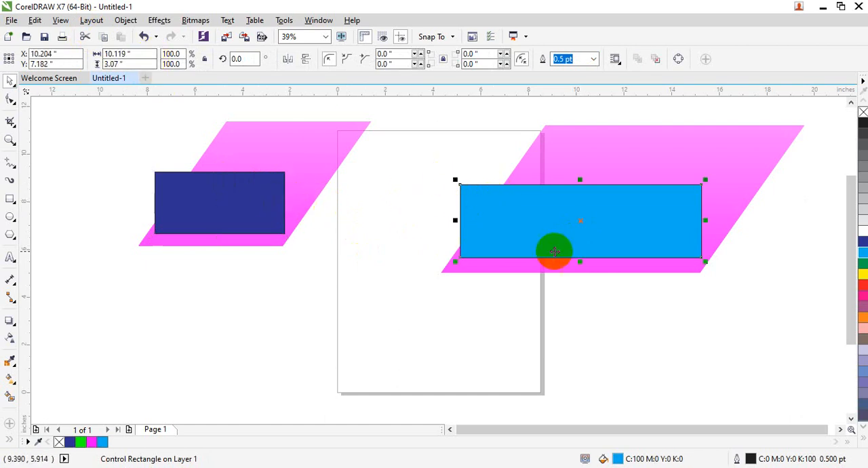
{"action": "left_click", "coordinate": [283, 131]}
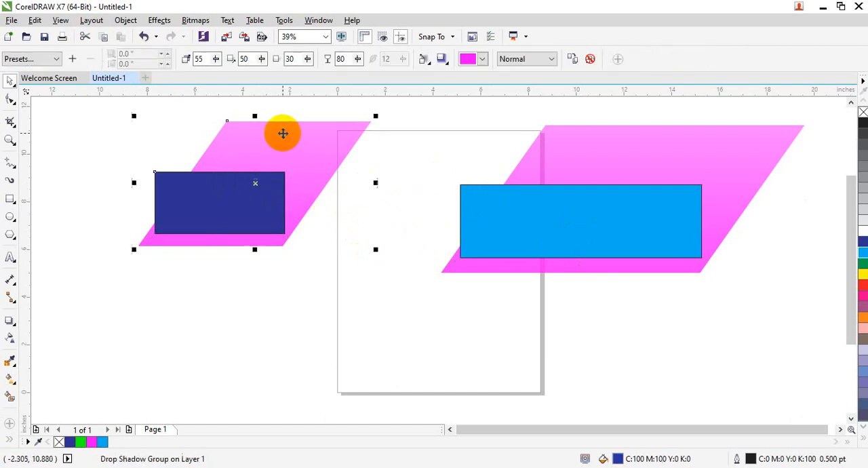
{"action": "left_click", "coordinate": [587, 59]}
Step: Shorten the cyan rectangle's perspective shadow by bringing its end point closer to the rectangle
{"action": "left_click", "coordinate": [574, 201]}
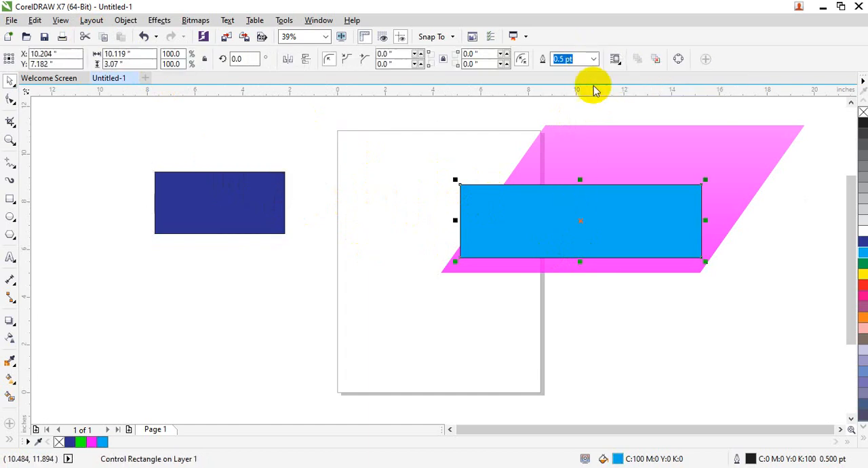
{"action": "left_click", "coordinate": [10, 321]}
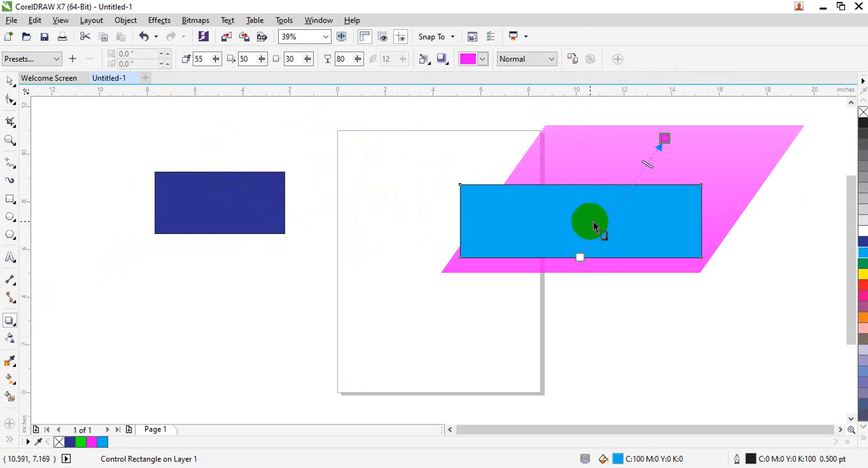
{"action": "left_click_drag", "start_coordinate": [661, 134], "coordinate": [633, 169]}
{"action": "left_click", "coordinate": [519, 310]}
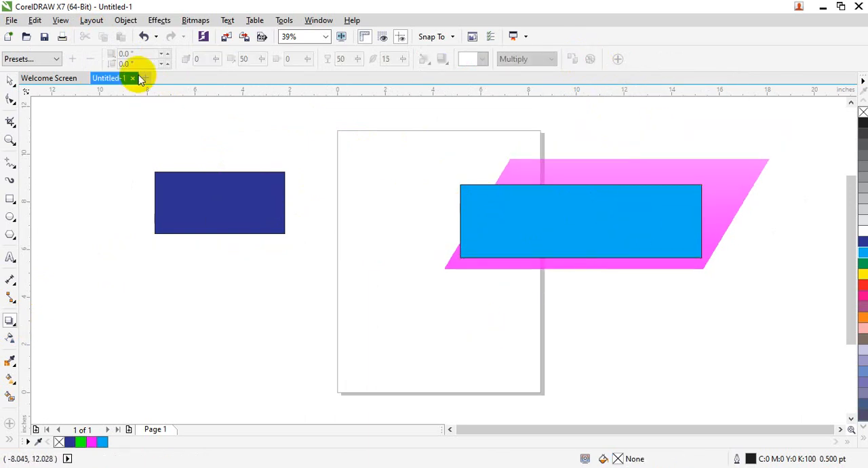
Step: Close the document with the two rectangles and create a new blank Letter document
{"action": "left_click", "coordinate": [418, 262]}
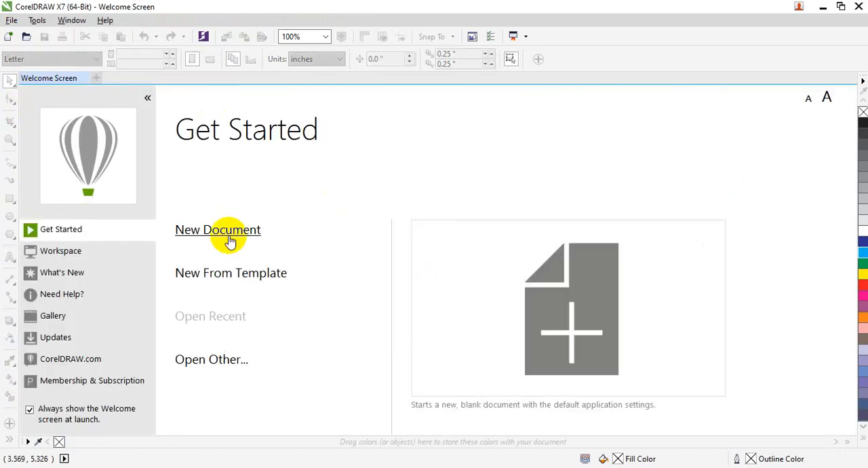
{"action": "left_click", "coordinate": [230, 242]}
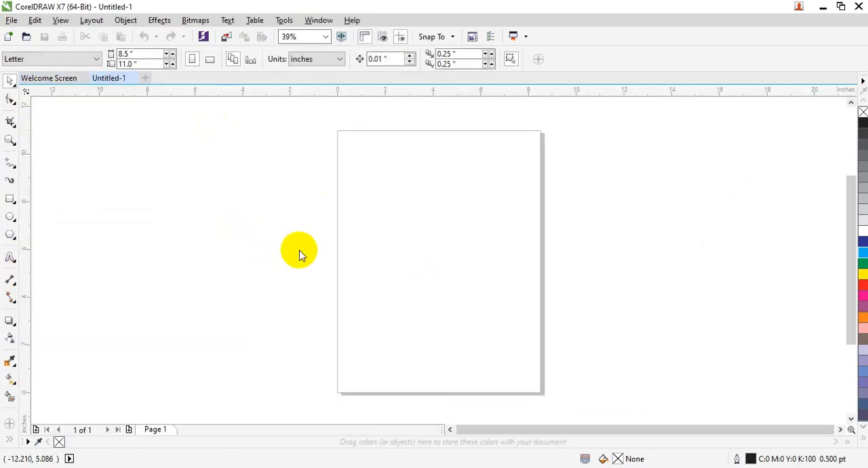
Step: Add the artistic text "Welcome to Corel Draw Class" across the page in Arial at 74 pt
{"action": "key", "text": "F8"}
{"action": "left_click", "coordinate": [306, 232]}
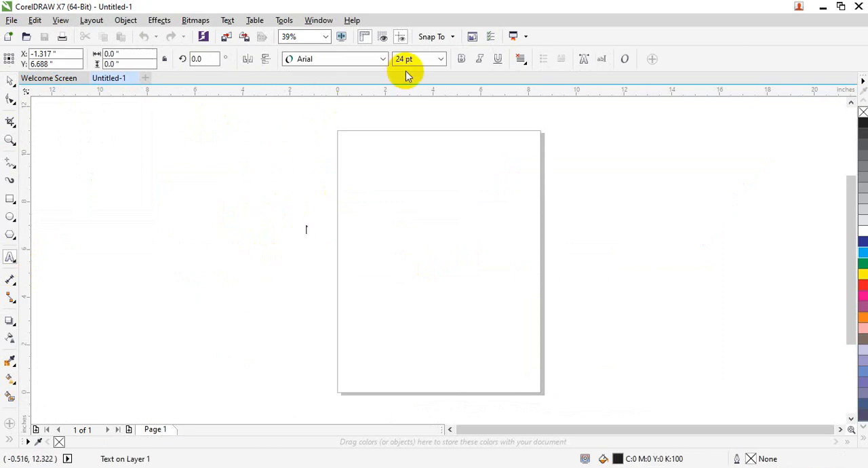
{"action": "key", "text": "ctrl+KP_8"}
{"action": "key", "text": "ctrl+KP_8"}
{"action": "key", "text": "ctrl+KP_8"}
{"action": "key", "text": "ctrl+KP_8"}
{"action": "key", "text": "ctrl+KP_8"}
{"action": "key", "text": "ctrl+KP_8"}
{"action": "key", "text": "ctrl+KP_8"}
{"action": "key", "text": "ctrl+KP_8"}
{"action": "key", "text": "ctrl+KP_8"}
{"action": "key", "text": "ctrl+KP_8"}
{"action": "key", "text": "ctrl+KP_8"}
{"action": "key", "text": "ctrl+KP_8"}
{"action": "key", "text": "ctrl+KP_8"}
{"action": "key", "text": "ctrl+KP_8"}
{"action": "key", "text": "ctrl+KP_8"}
{"action": "key", "text": "ctrl+KP_8"}
{"action": "key", "text": "ctrl+KP_8"}
{"action": "key", "text": "ctrl+KP_8"}
{"action": "key", "text": "ctrl+KP_8"}
{"action": "key", "text": "ctrl+KP_8"}
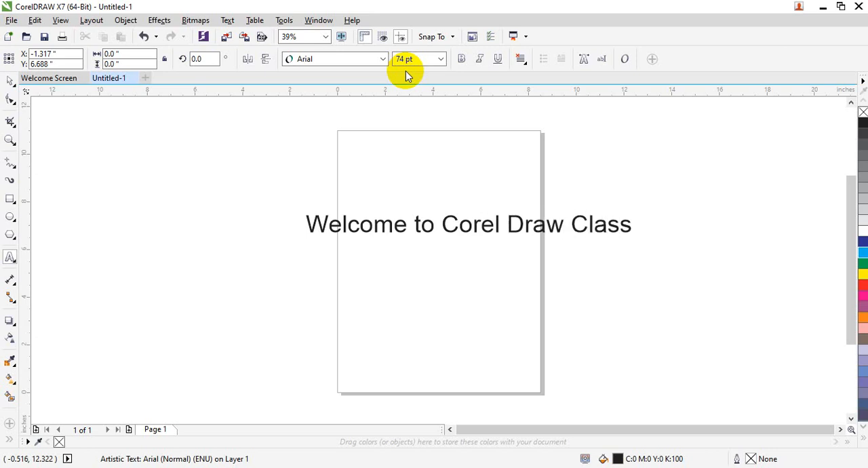
Step: Move the "Welcome to Corel Draw Class" text up to the page's top edge and make it bold
{"action": "left_click", "coordinate": [10, 80]}
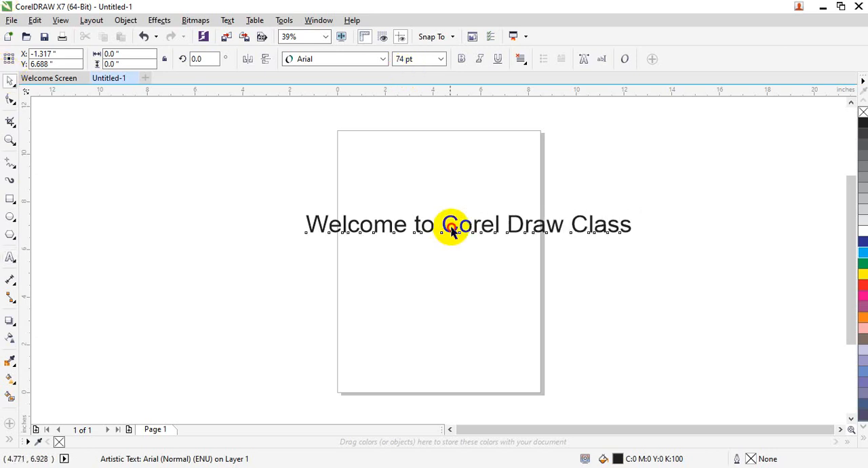
{"action": "mouse_move", "coordinate": [427, 223]}
{"action": "left_mouse_down"}
{"action": "mouse_move", "coordinate": [373, 188]}
{"action": "mouse_move", "coordinate": [306, 124]}
{"action": "left_mouse_up"}
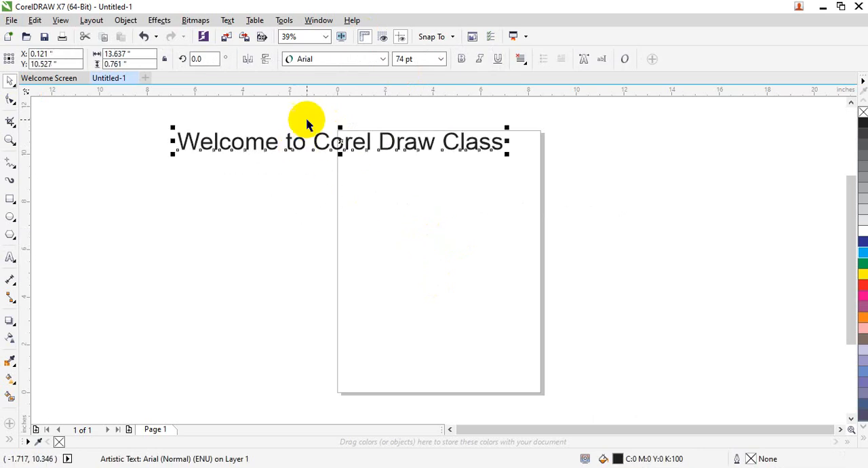
{"action": "left_click", "coordinate": [462, 59]}
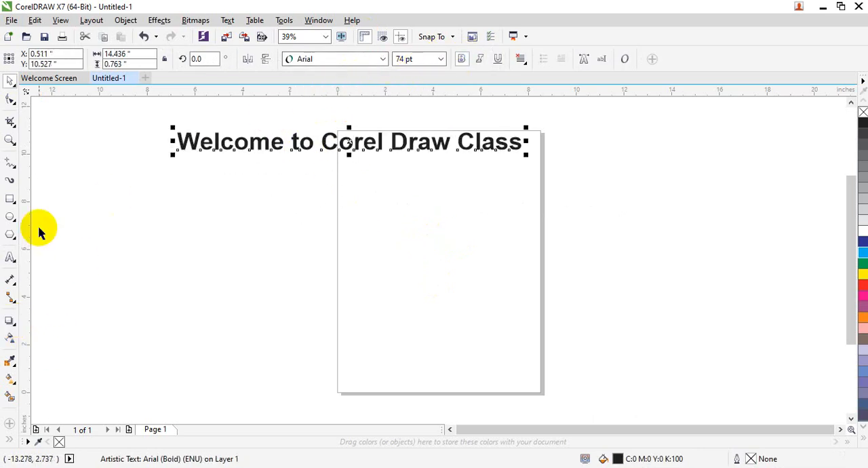
Step: Try Perspective Top Right and other drop shadow presets on the bold text and settle on Flat Top Right
{"action": "left_click", "coordinate": [10, 320]}
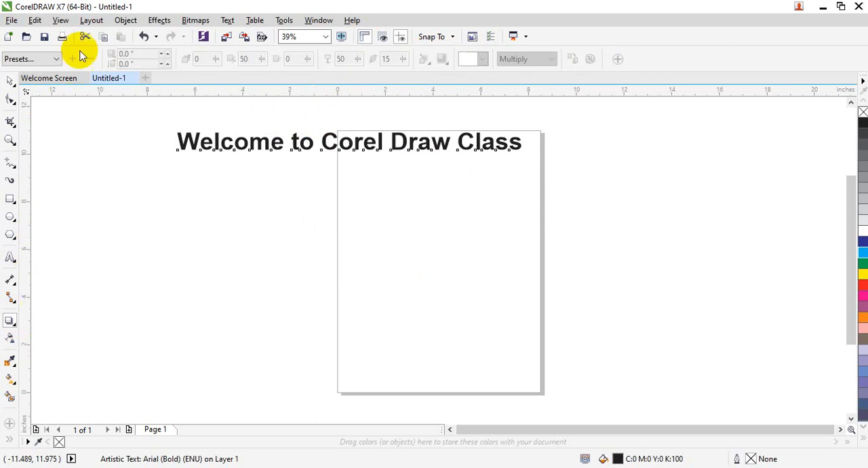
{"action": "left_click", "coordinate": [56, 60]}
{"action": "left_click", "coordinate": [37, 110]}
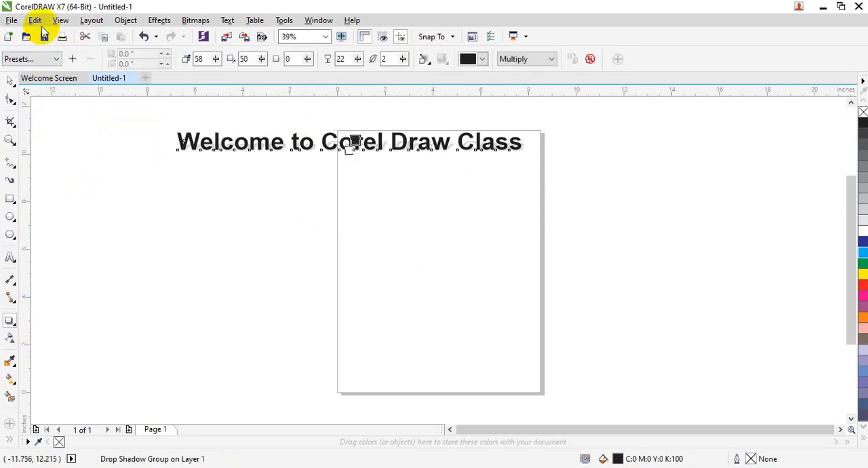
{"action": "left_click", "coordinate": [47, 59]}
{"action": "left_click", "coordinate": [48, 91]}
{"action": "left_click", "coordinate": [57, 58]}
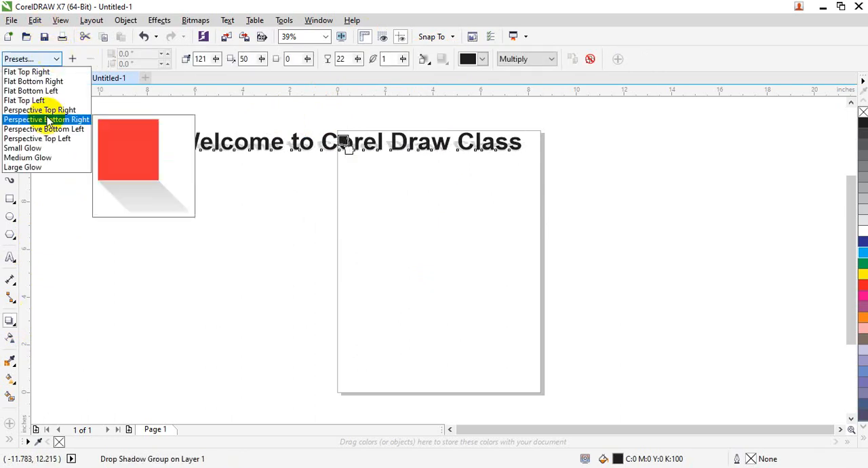
{"action": "left_click", "coordinate": [39, 157]}
{"action": "left_click", "coordinate": [47, 60]}
{"action": "left_click", "coordinate": [58, 72]}
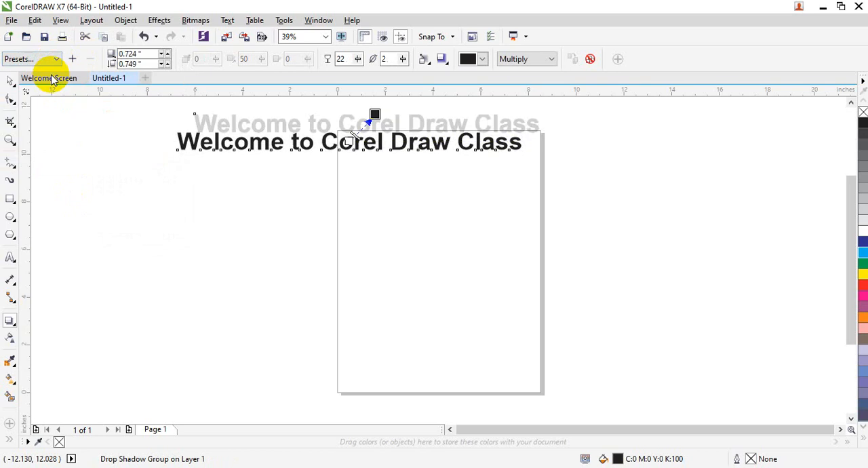
{"action": "left_click", "coordinate": [291, 259]}
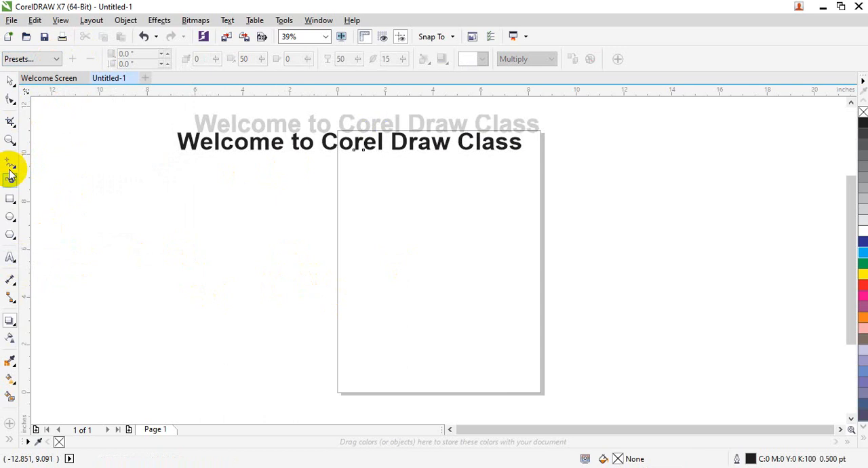
Step: Add the artistic text "Welcome to Photoshop Class" in Arial at 52 pt below the shadowed heading
{"action": "left_click", "coordinate": [10, 255]}
{"action": "left_click", "coordinate": [196, 253]}
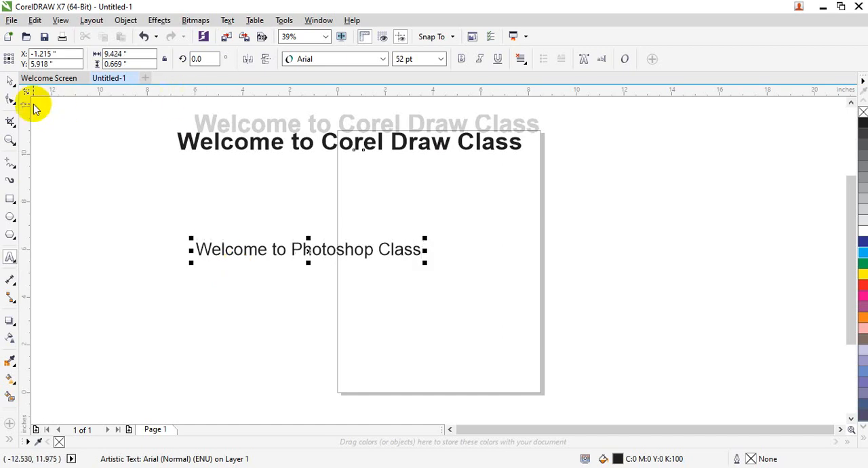
{"action": "left_click", "coordinate": [10, 80]}
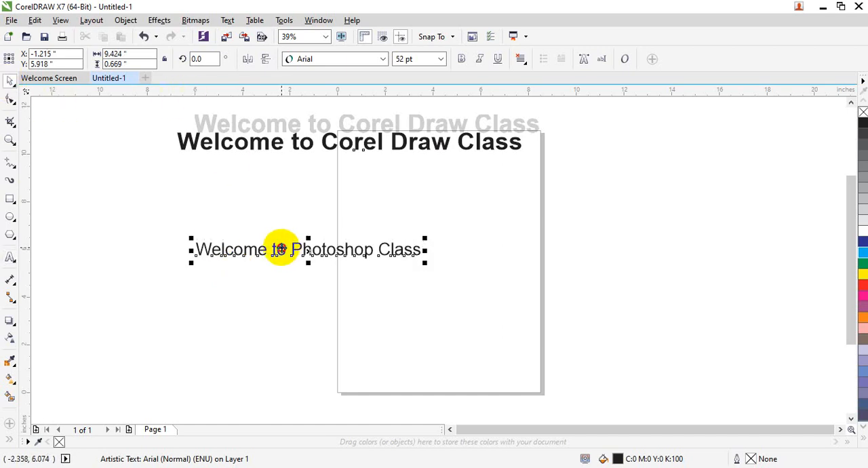
Step: Copy the drop shadow properties of the "Welcome to Corel Draw Class" text to the "Welcome to Photoshop Class" text
{"action": "left_click", "coordinate": [280, 249]}
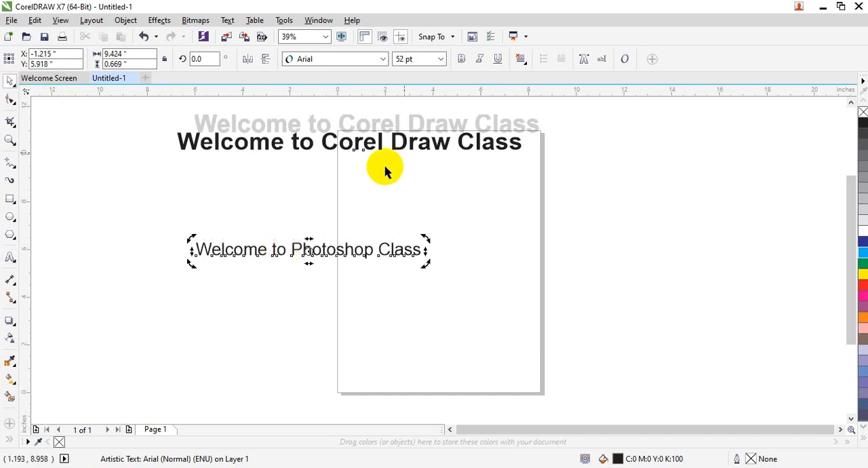
{"action": "left_click", "coordinate": [9, 326]}
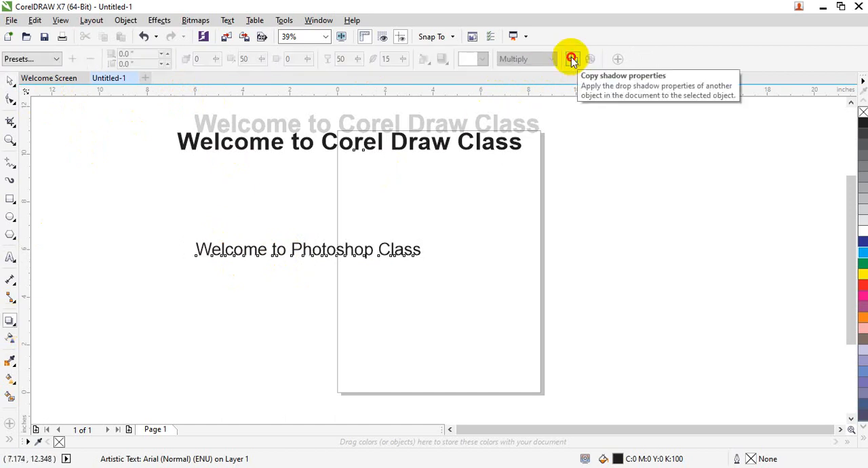
{"action": "left_click", "coordinate": [572, 59]}
{"action": "left_click", "coordinate": [440, 122]}
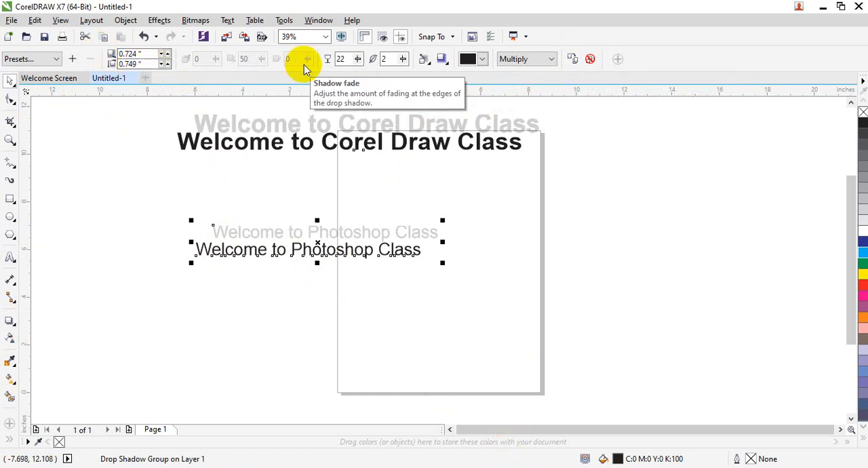
{"action": "left_click", "coordinate": [112, 316]}
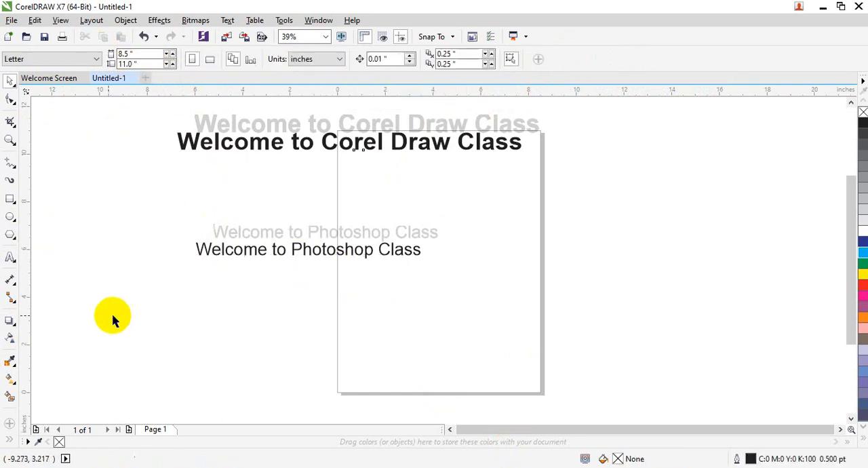
{"action": "left_click", "coordinate": [22, 337]}
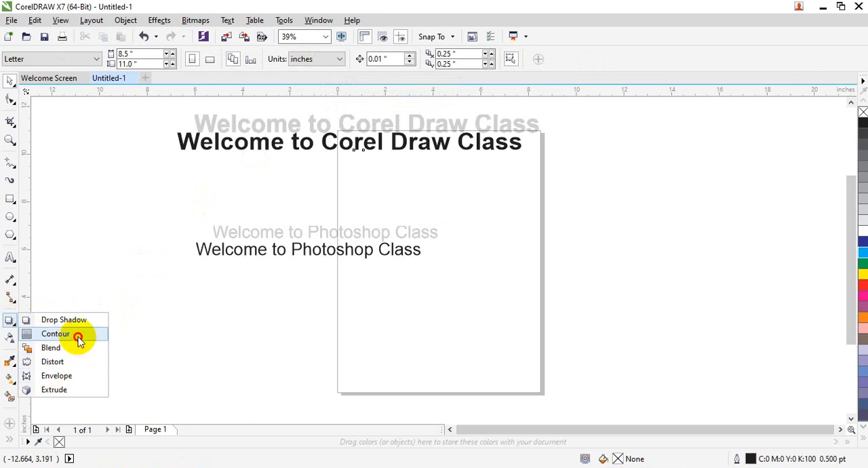
{"action": "left_click", "coordinate": [78, 337]}
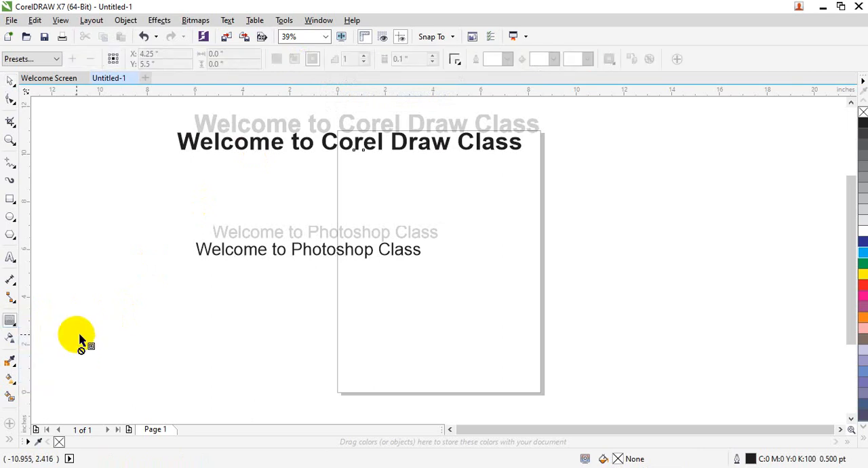
{"action": "left_click", "coordinate": [10, 80]}
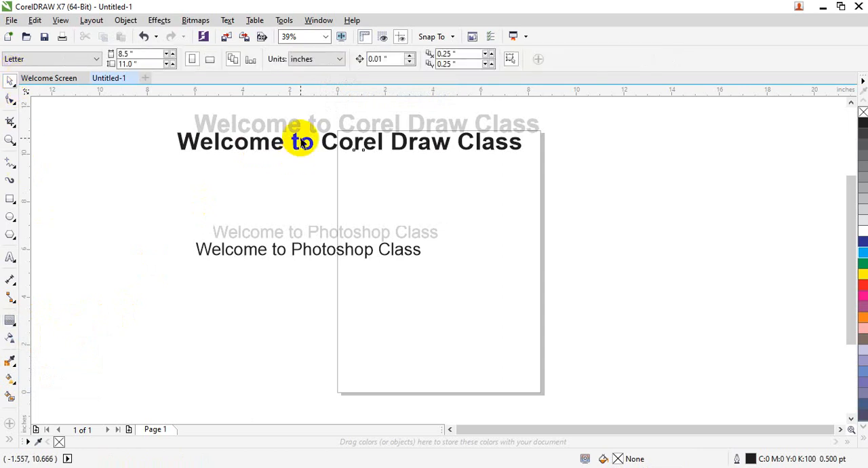
Step: Delete both shadowed text objects, leaving the page empty
{"action": "left_click", "coordinate": [305, 133]}
{"action": "key", "text": "Delete"}
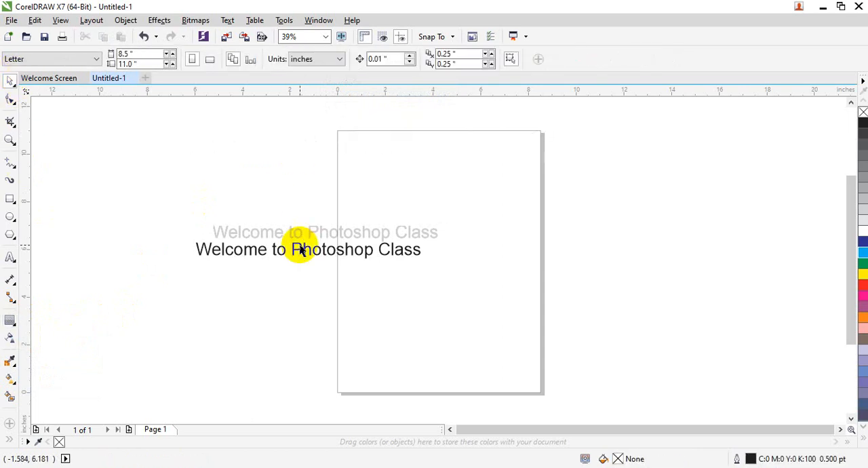
{"action": "left_click", "coordinate": [300, 248]}
{"action": "key", "text": "Delete"}
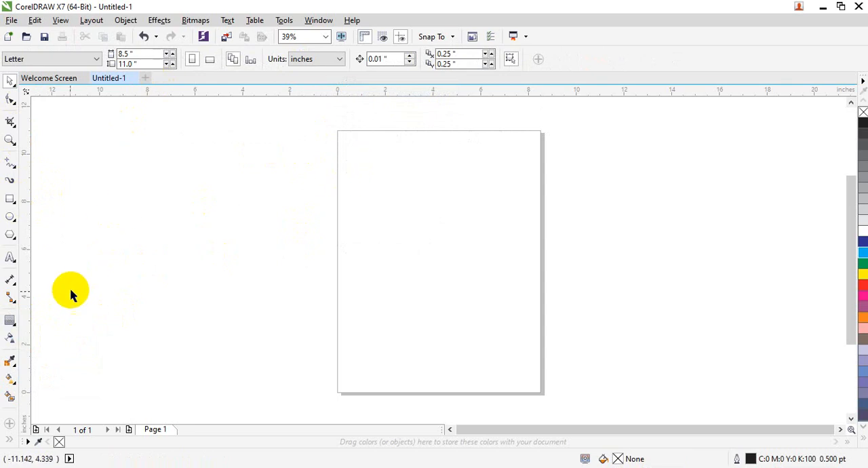
Step: Import the picture DSC09346.JPG and place it beside the page's left edge at about 9.05 by 6.79 inches
{"action": "left_click", "coordinate": [11, 20]}
{"action": "left_click", "coordinate": [41, 215]}
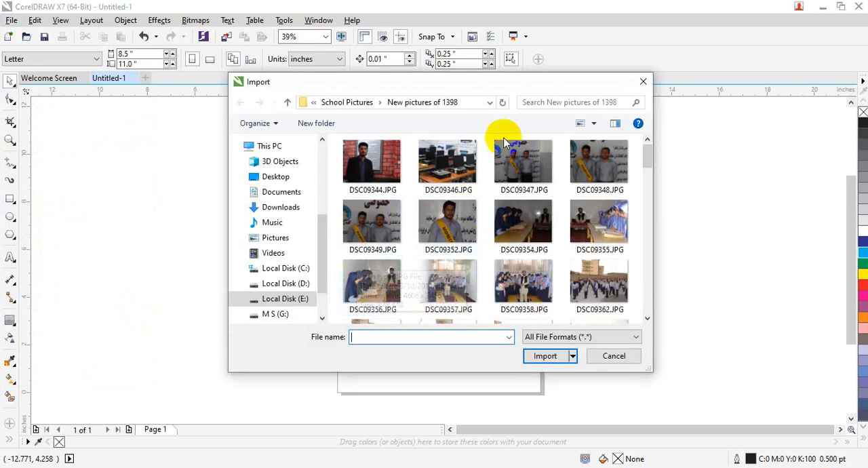
{"action": "double_click", "coordinate": [468, 175]}
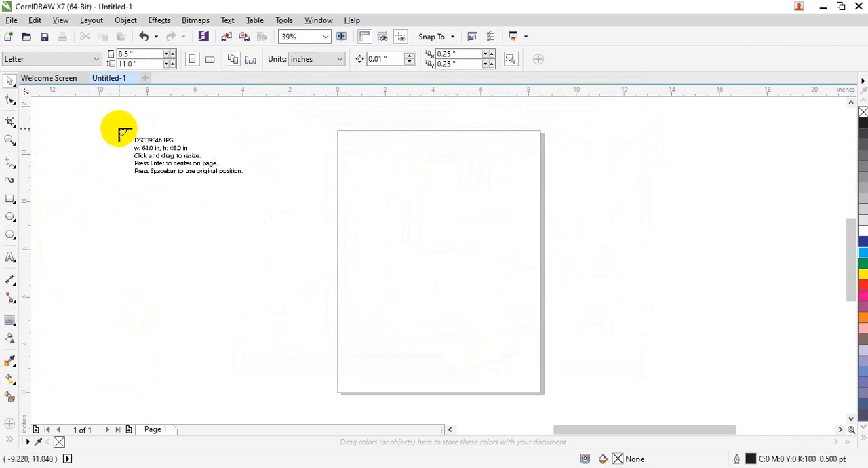
{"action": "left_click_drag", "start_coordinate": [122, 129], "coordinate": [337, 290]}
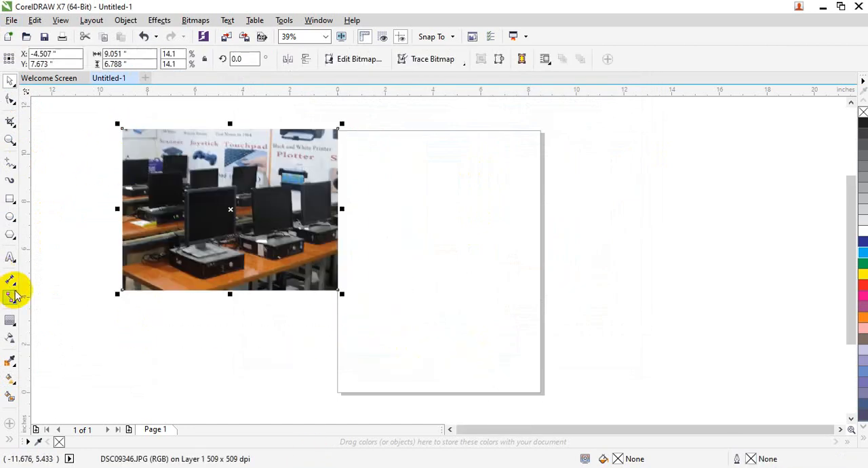
Step: Try drop shadow presets on the imported picture and settle on the perspective shadow cast toward its lower left
{"action": "left_click", "coordinate": [14, 320]}
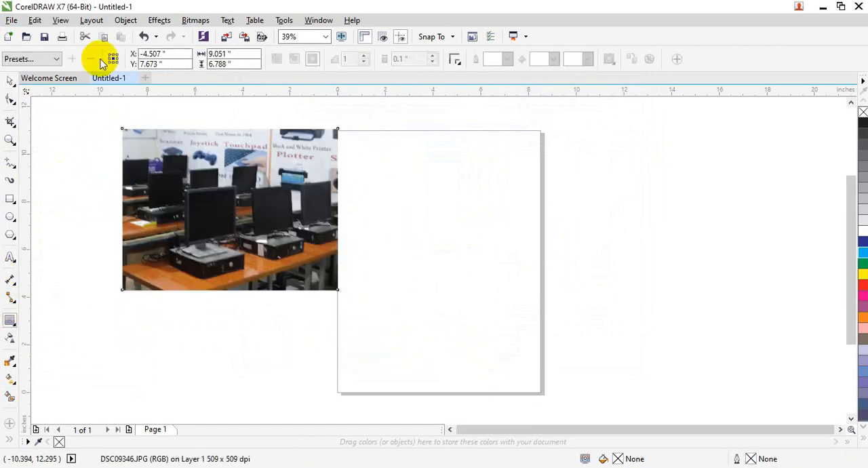
{"action": "left_click", "coordinate": [11, 317]}
{"action": "left_click", "coordinate": [42, 318]}
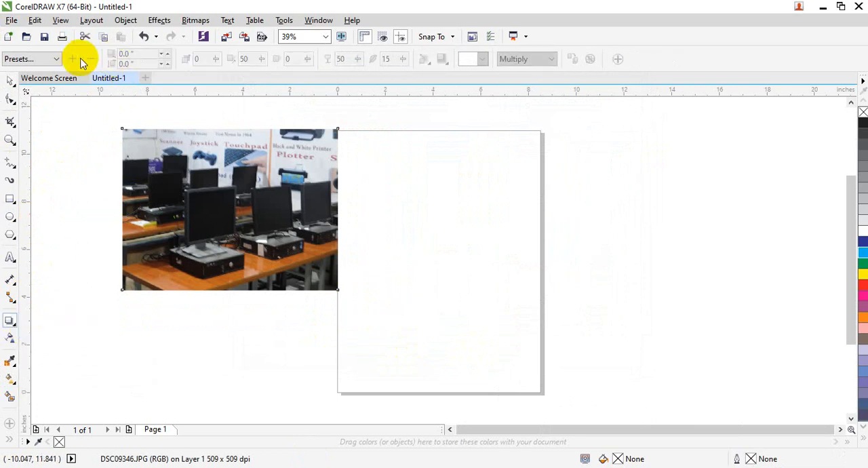
{"action": "left_click", "coordinate": [58, 59]}
{"action": "left_click", "coordinate": [41, 109]}
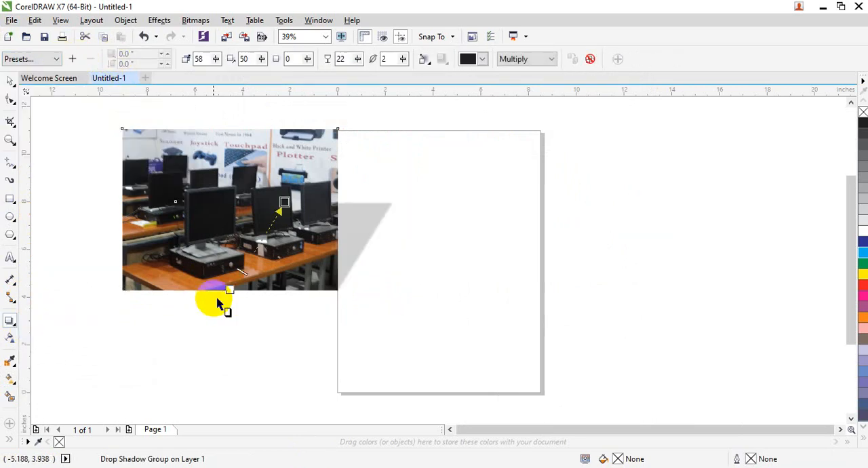
{"action": "left_click", "coordinate": [55, 59]}
{"action": "left_click", "coordinate": [29, 129]}
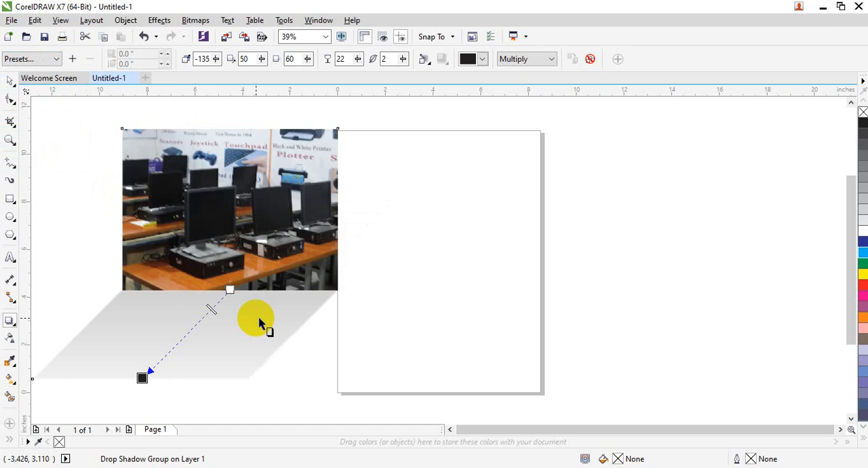
Step: Set the picture's drop shadow color to light gray and its merge mode to Normal
{"action": "left_click", "coordinate": [483, 59]}
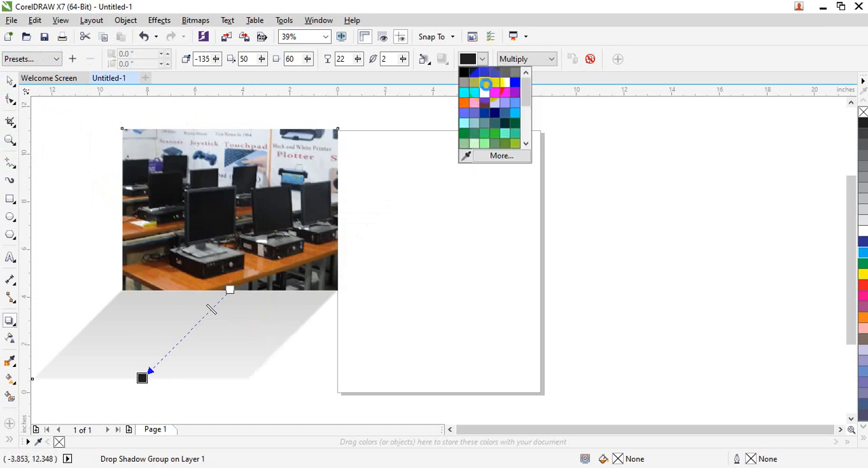
{"action": "left_click", "coordinate": [495, 264]}
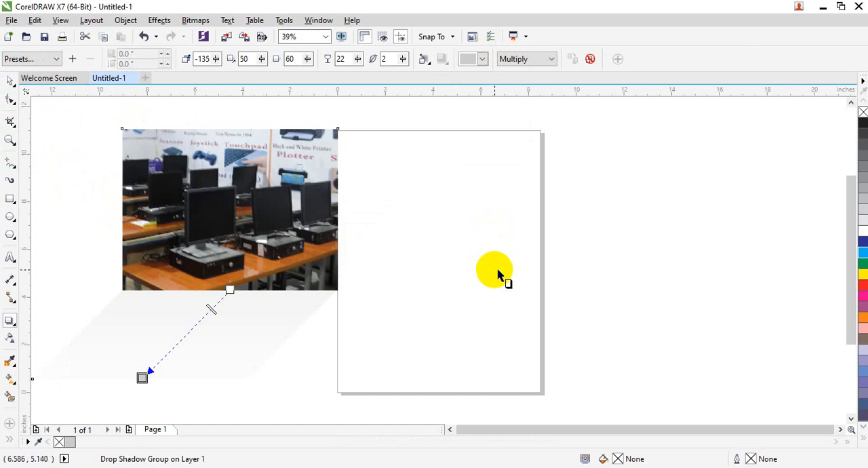
{"action": "left_click", "coordinate": [548, 59]}
{"action": "left_click", "coordinate": [538, 71]}
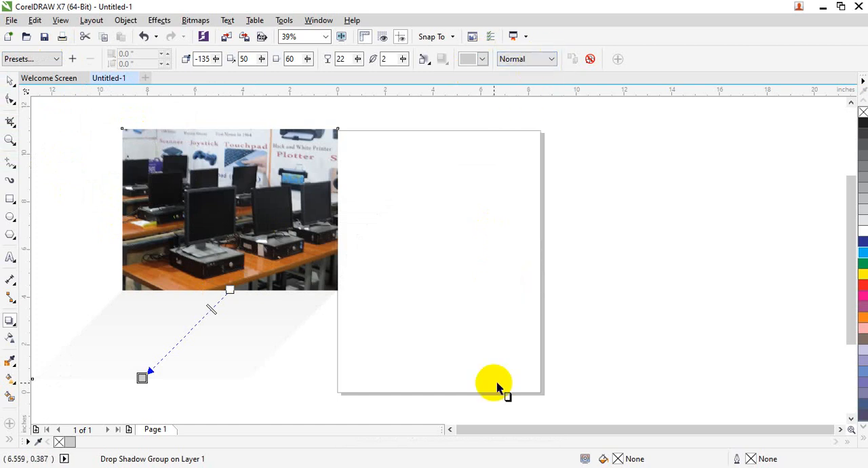
Step: Delete the picture together with its drop shadow
{"action": "left_click", "coordinate": [10, 80]}
{"action": "left_click", "coordinate": [274, 221]}
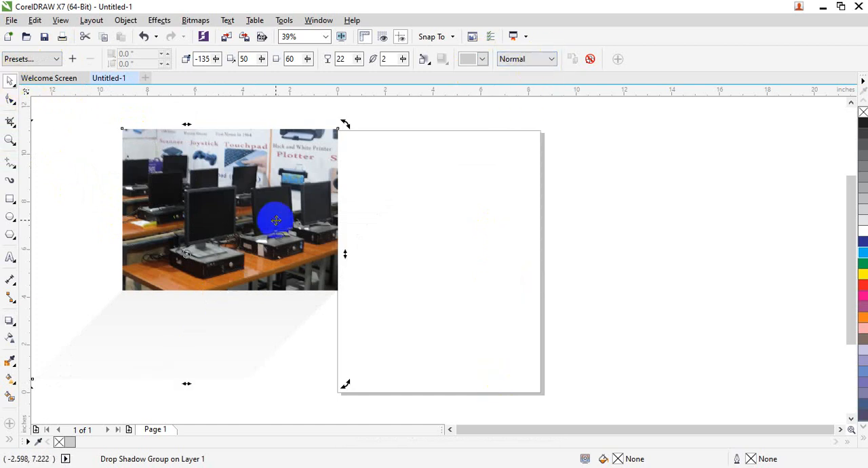
{"action": "key", "text": "Delete"}
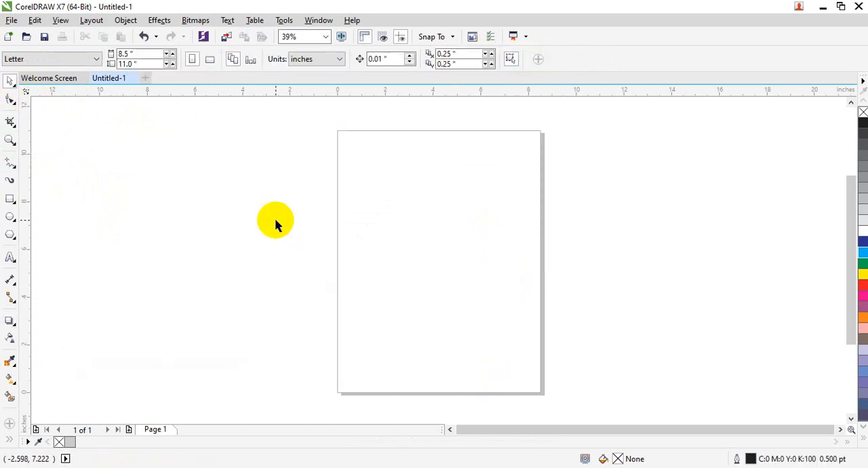
Step: Draw three nested rectangles across the page, about 16.3 by 5.5, 15.2 by 5 and 14.2 by 4.4 inches
{"action": "left_click", "coordinate": [13, 322]}
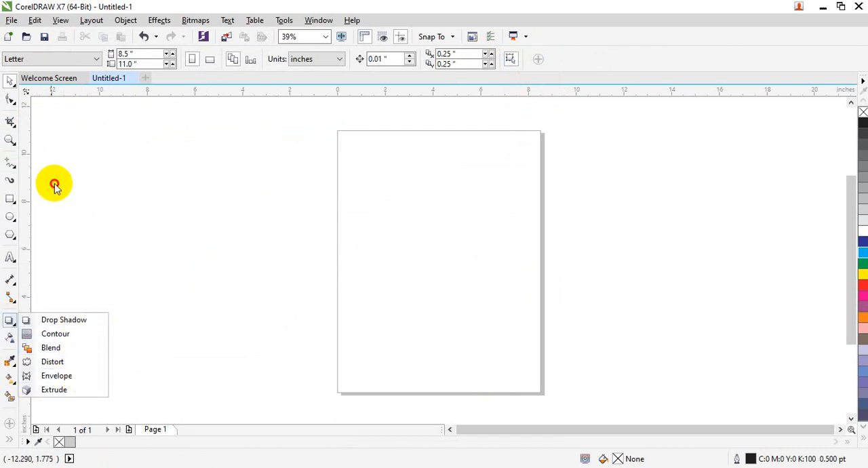
{"action": "left_click", "coordinate": [10, 199]}
{"action": "mouse_move", "coordinate": [163, 167]}
{"action": "left_mouse_down"}
{"action": "mouse_move", "coordinate": [411, 295]}
{"action": "mouse_move", "coordinate": [560, 283]}
{"action": "mouse_move", "coordinate": [553, 298]}
{"action": "left_mouse_up"}
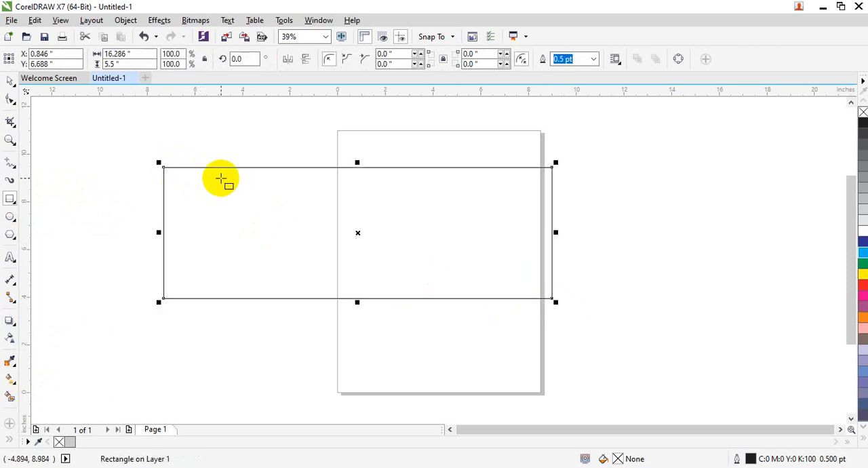
{"action": "left_click_drag", "start_coordinate": [178, 175], "coordinate": [543, 296]}
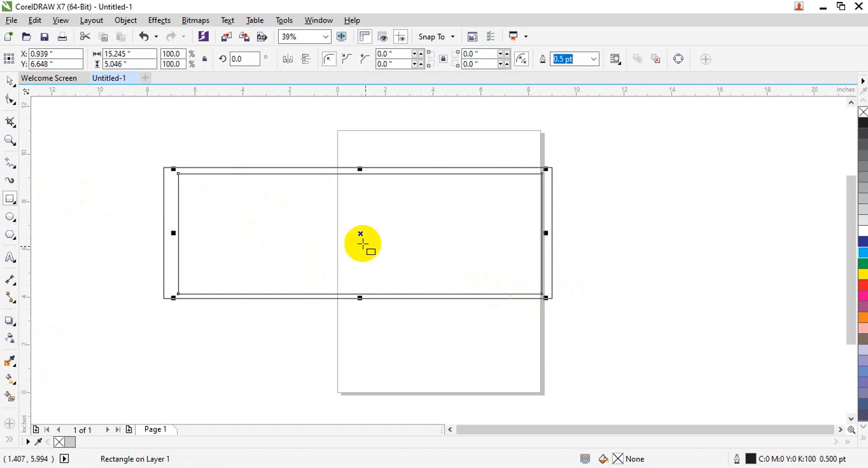
{"action": "left_click_drag", "start_coordinate": [193, 182], "coordinate": [533, 288]}
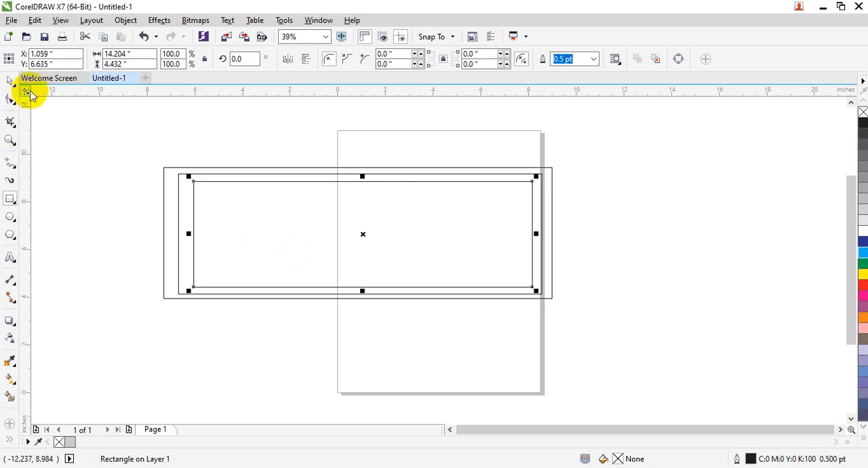
Step: Move the outermost rectangle down away from the others and delete it, along with the two remaining rectangles
{"action": "left_click", "coordinate": [10, 80]}
{"action": "left_click_drag", "start_coordinate": [78, 106], "coordinate": [355, 353]}
{"action": "left_click_drag", "start_coordinate": [128, 133], "coordinate": [219, 245]}
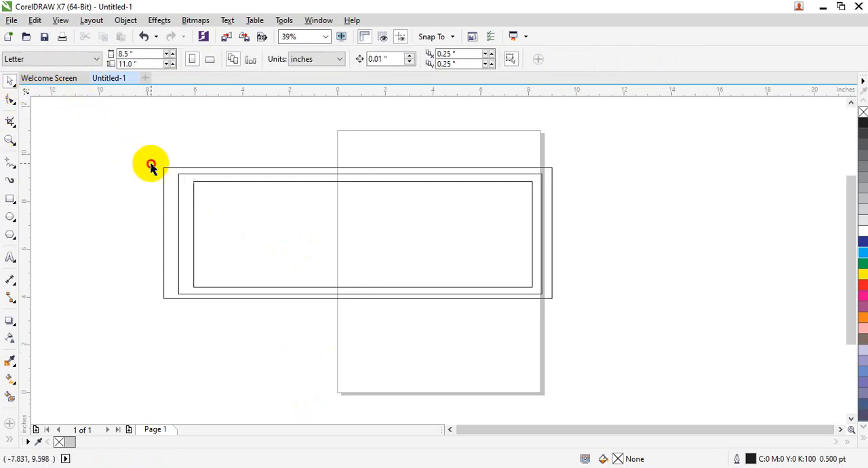
{"action": "left_click_drag", "start_coordinate": [166, 170], "coordinate": [240, 303]}
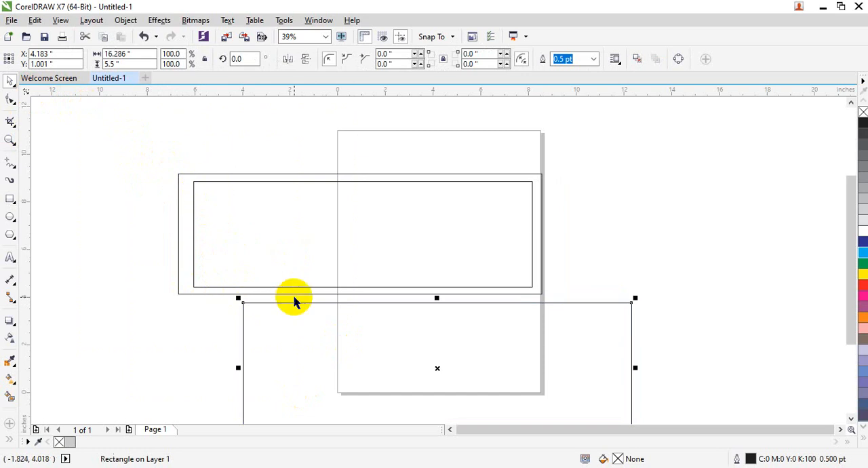
{"action": "key", "text": "Delete"}
{"action": "left_click_drag", "start_coordinate": [245, 349], "coordinate": [246, 108]}
{"action": "left_click_drag", "start_coordinate": [621, 150], "coordinate": [169, 383]}
{"action": "key", "text": "Delete"}
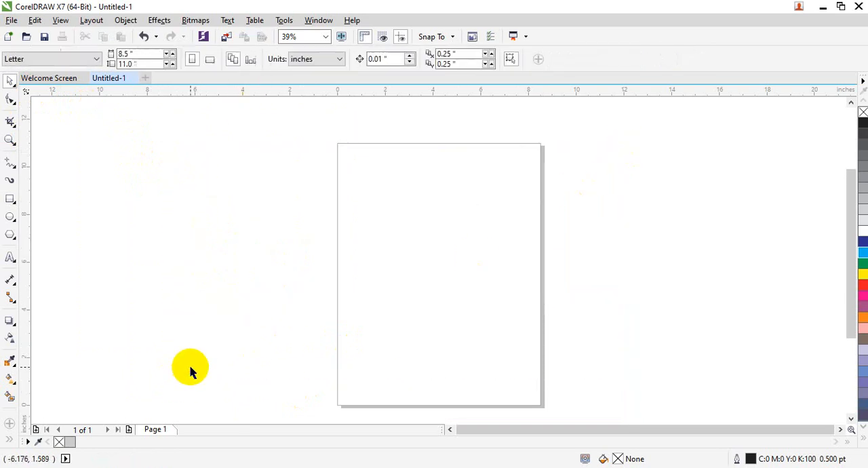
Step: Draw an ellipse about 10.3 by 6.8 inches overlapping the left edge of the page
{"action": "left_click", "coordinate": [10, 215]}
{"action": "left_click_drag", "start_coordinate": [170, 178], "coordinate": [415, 339]}
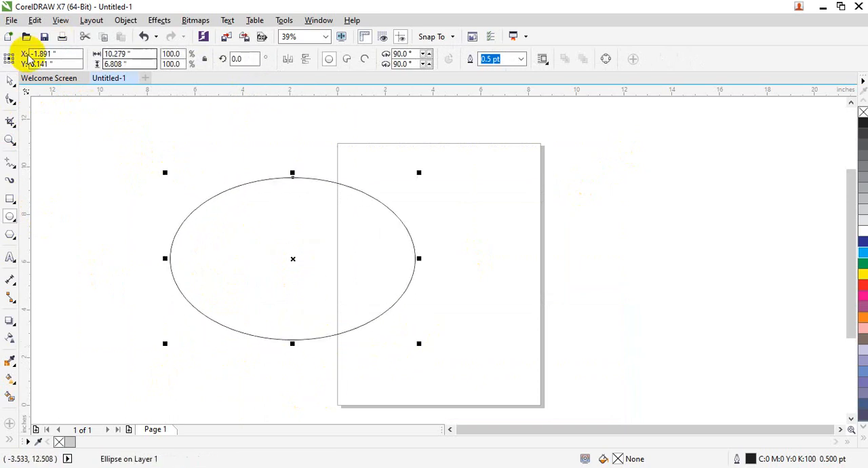
{"action": "left_click", "coordinate": [10, 81]}
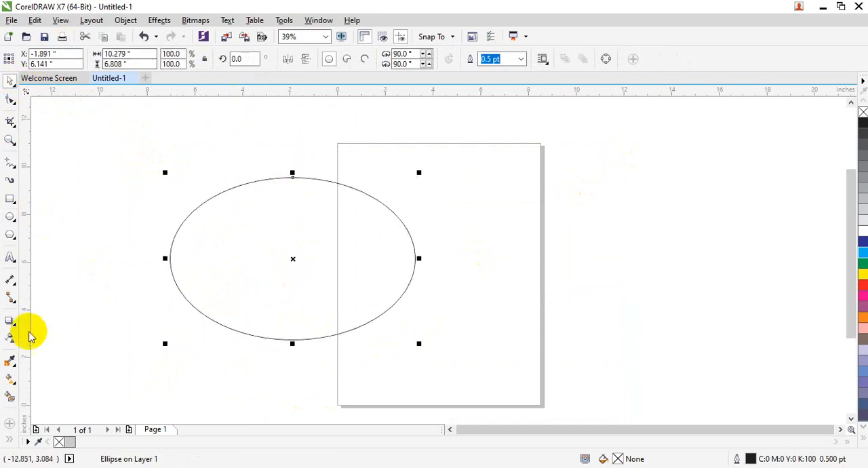
Step: Apply an inside contour to the ellipse with 5 contour steps and raise the number of steps to 10
{"action": "left_click", "coordinate": [10, 320]}
{"action": "left_click", "coordinate": [54, 333]}
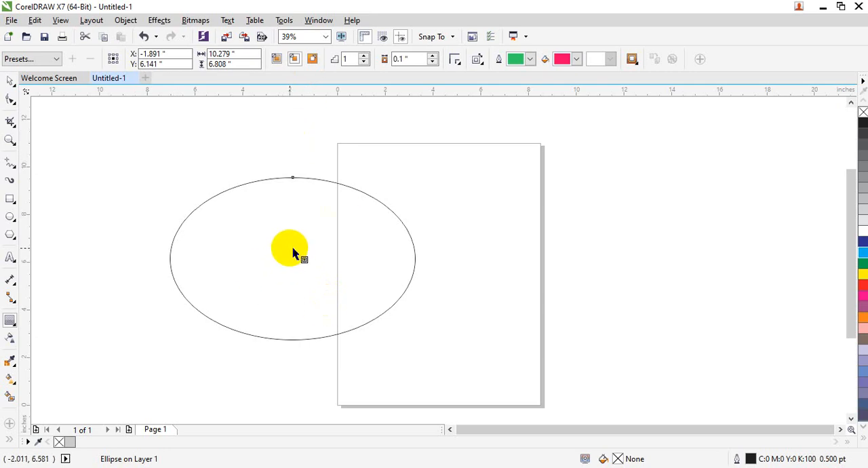
{"action": "double_click", "coordinate": [352, 59]}
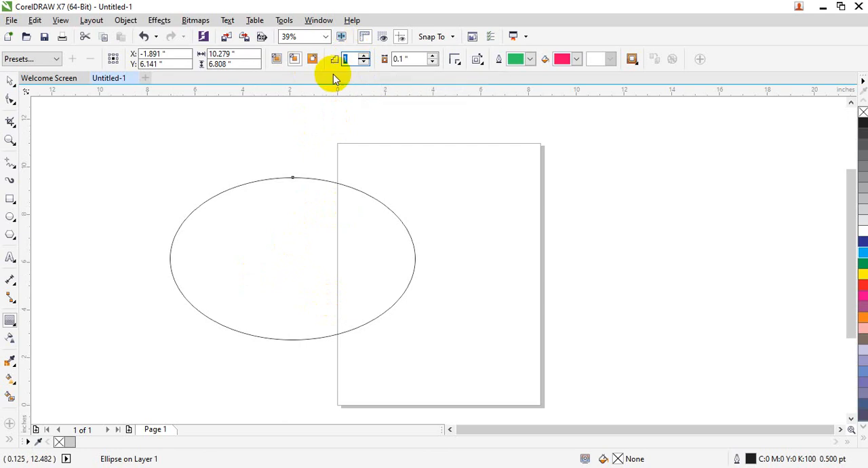
{"action": "type", "text": "5"}
{"action": "key", "text": "Return"}
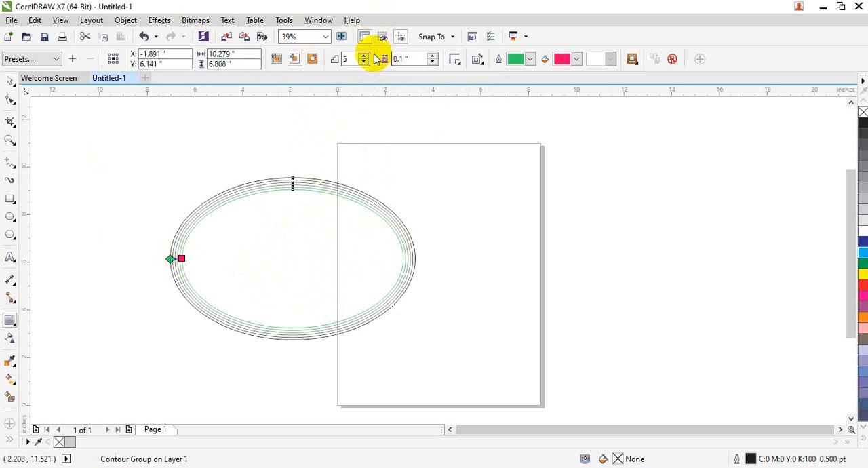
{"action": "left_click", "coordinate": [352, 60]}
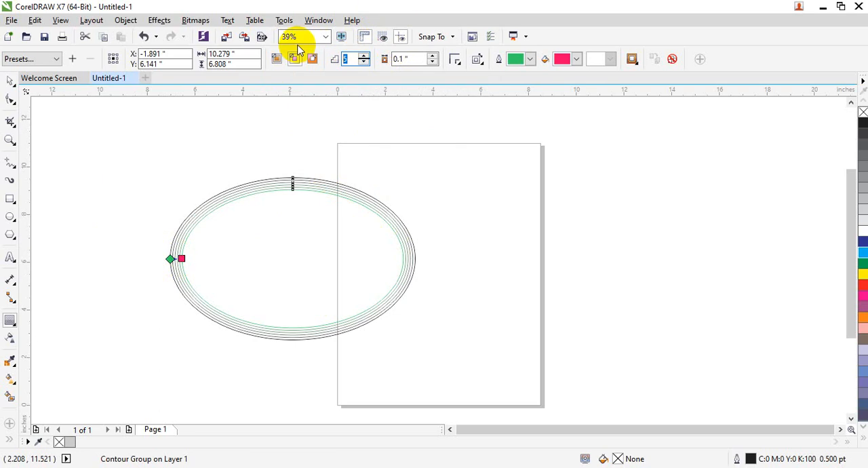
{"action": "key", "text": "Return"}
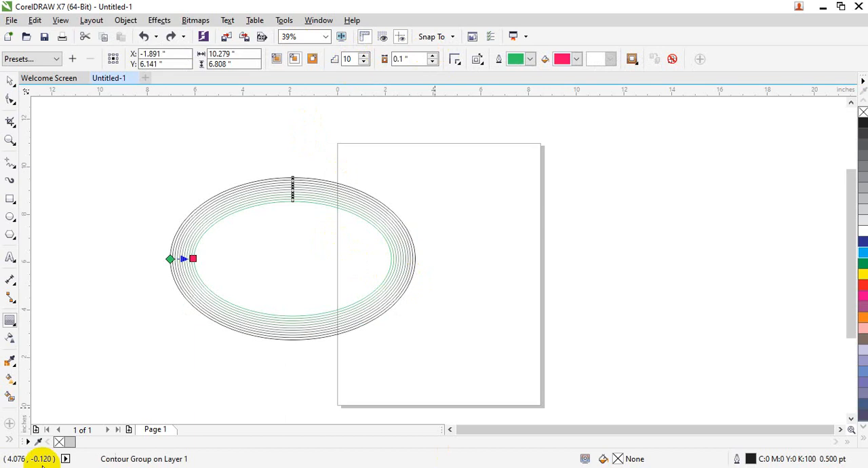
Step: Compare the To center, Inside and Outside contour directions on the ellipse and leave it set to Outside contour
{"action": "left_click", "coordinate": [312, 61]}
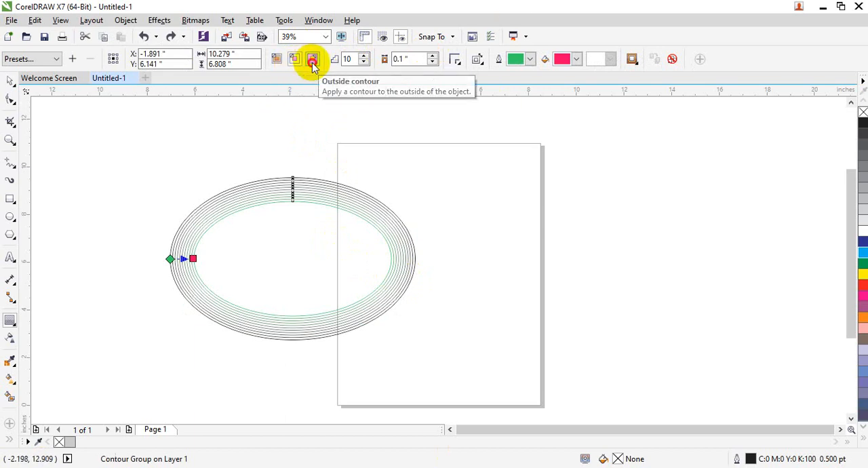
{"action": "left_click", "coordinate": [277, 61]}
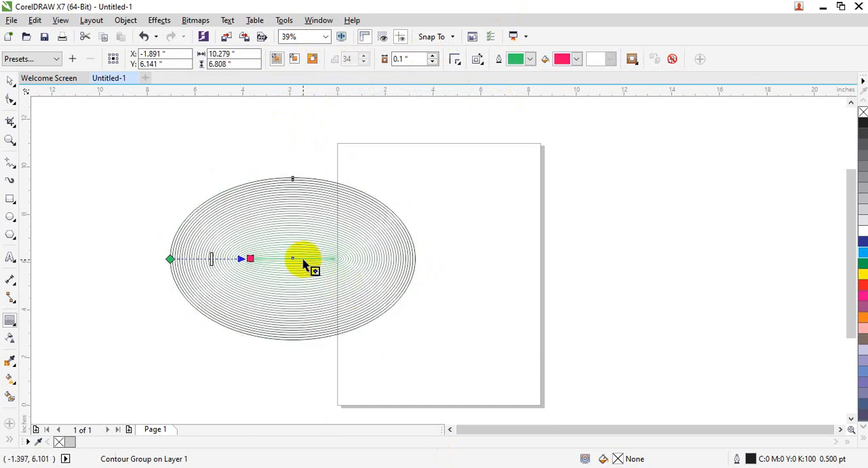
{"action": "left_click", "coordinate": [312, 59]}
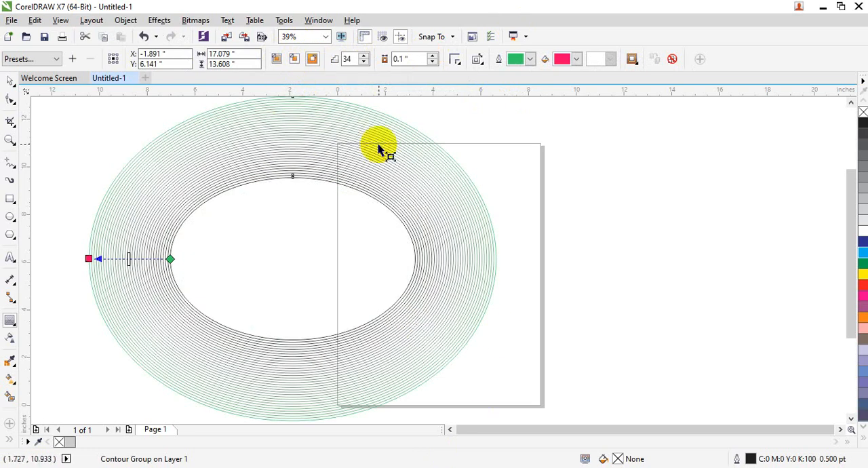
{"action": "left_click", "coordinate": [293, 59]}
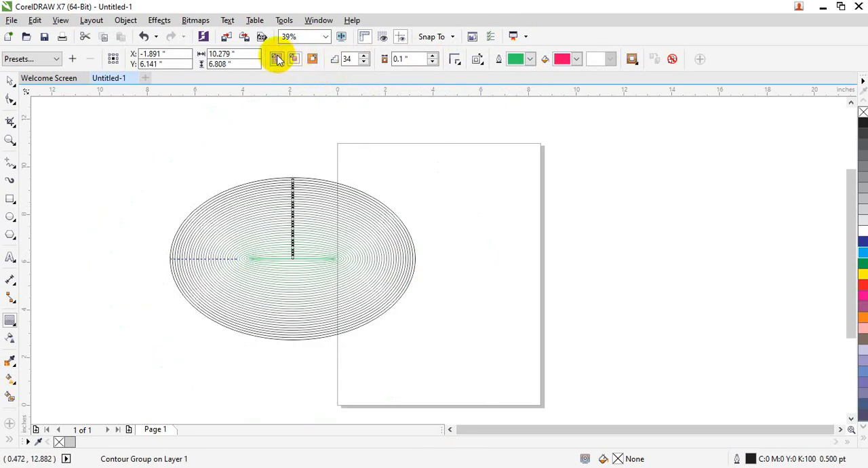
{"action": "left_click", "coordinate": [278, 59]}
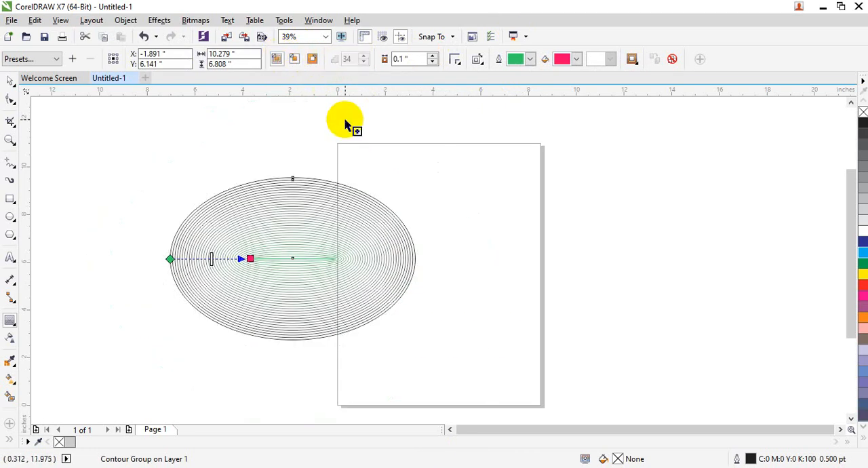
{"action": "left_click", "coordinate": [312, 58]}
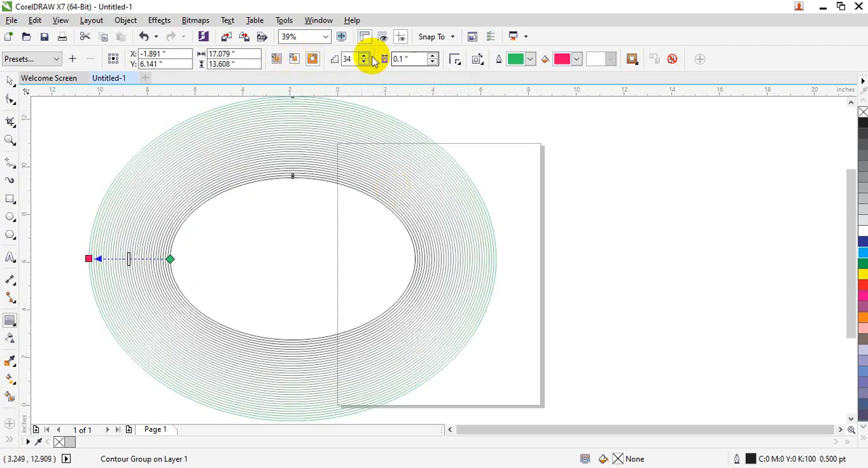
{"action": "left_click", "coordinate": [276, 59]}
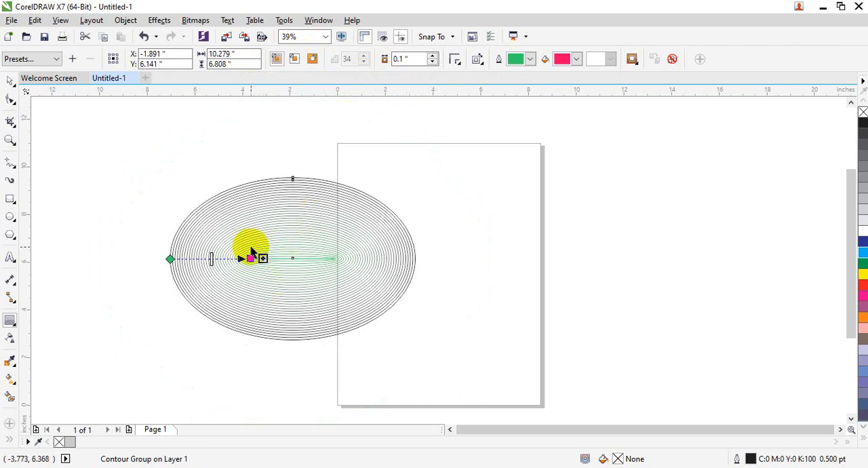
{"action": "left_click", "coordinate": [352, 61]}
{"action": "left_click", "coordinate": [353, 62]}
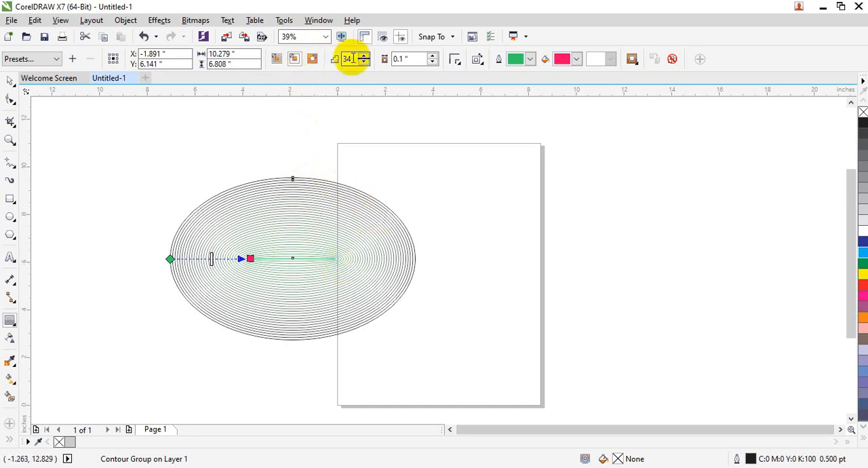
{"action": "left_click", "coordinate": [311, 60]}
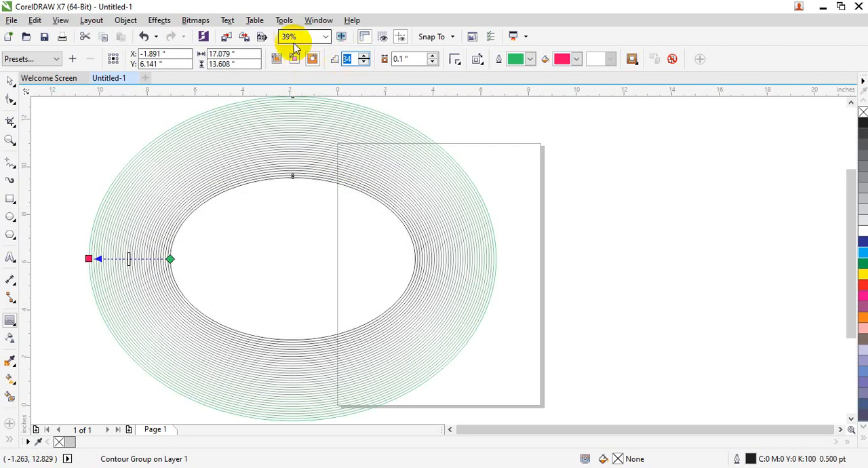
Step: Set the ellipse's outside contour to 10 steps and inspect the contour lines up close
{"action": "key", "text": "Return"}
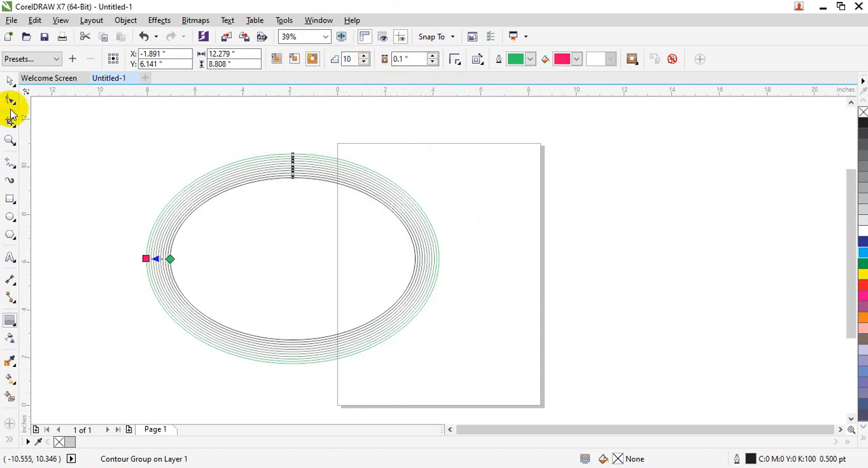
{"action": "left_click", "coordinate": [10, 140]}
{"action": "left_click_drag", "start_coordinate": [107, 153], "coordinate": [195, 223]}
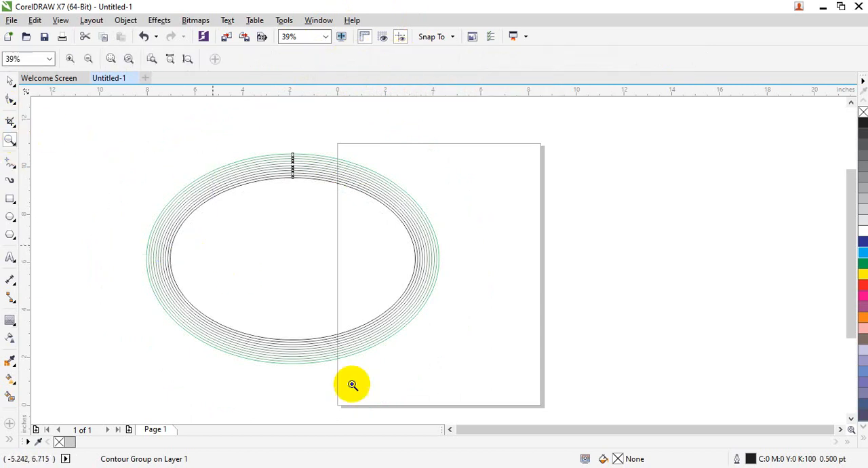
{"action": "left_click_drag", "start_coordinate": [527, 429], "coordinate": [600, 431]}
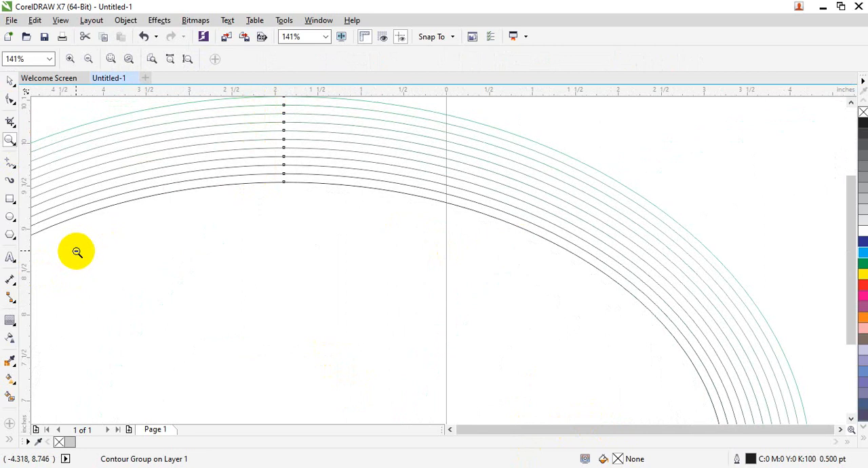
{"action": "right_click", "coordinate": [91, 250]}
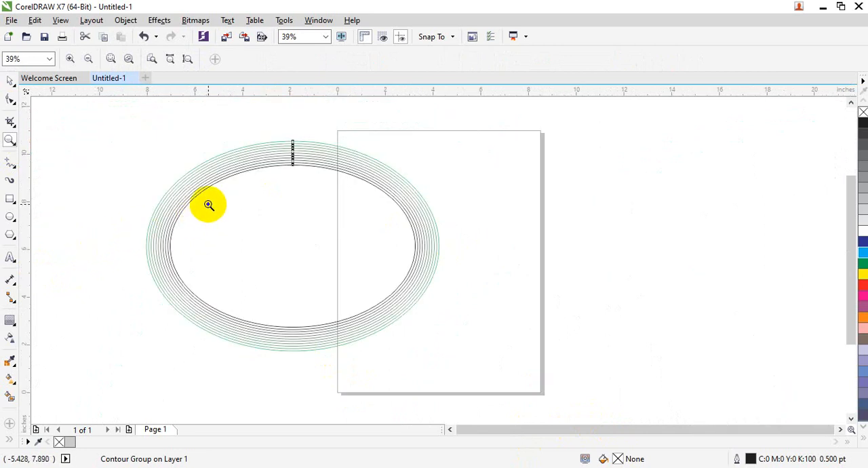
{"action": "key", "text": "shift+F2"}
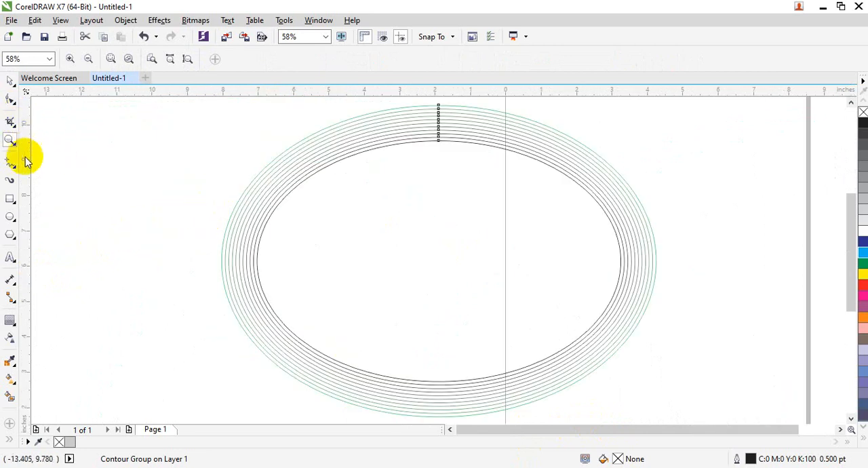
Step: Set the contour offset of the ellipse to 0.5 inches with the Contour tool
{"action": "left_click", "coordinate": [11, 320]}
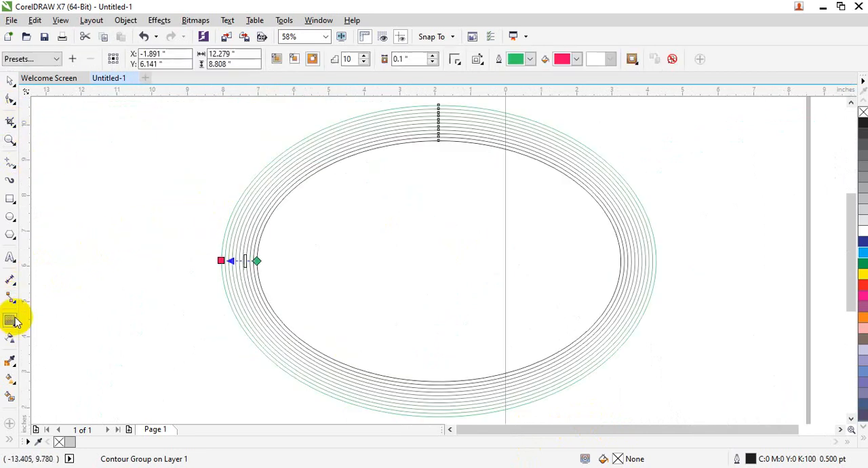
{"action": "left_click", "coordinate": [400, 59]}
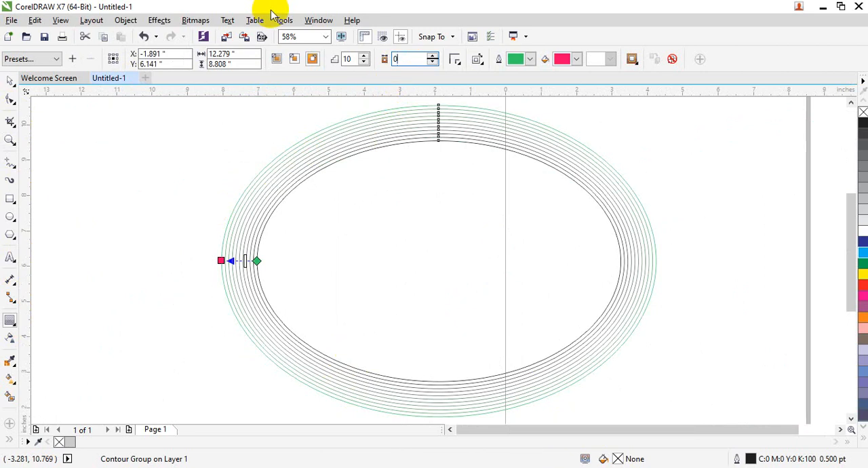
{"action": "type", "text": "0.5"}
{"action": "key", "text": "Return"}
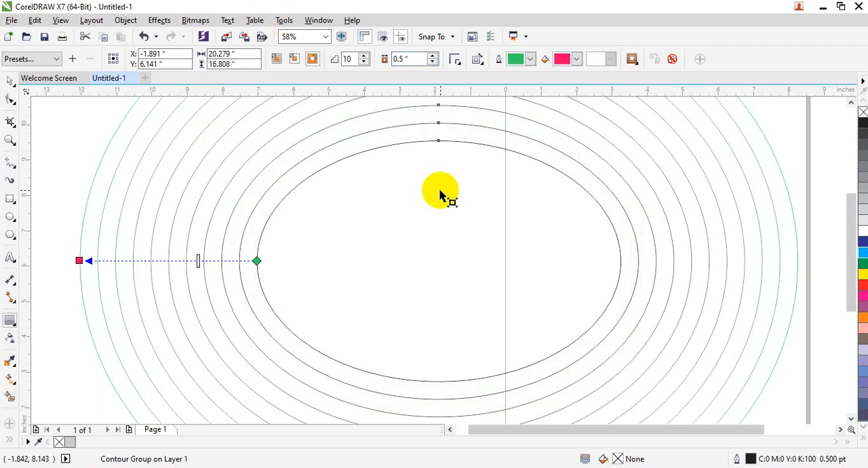
Step: Try the Round corners style on the ellipse's contour and leave it set to Bevel corners
{"action": "left_click", "coordinate": [454, 62]}
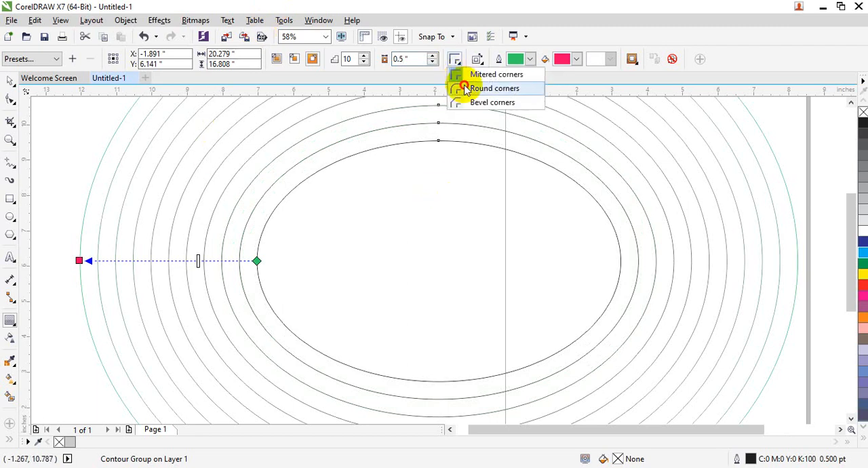
{"action": "left_click", "coordinate": [459, 87]}
{"action": "left_click", "coordinate": [454, 59]}
{"action": "left_click", "coordinate": [460, 88]}
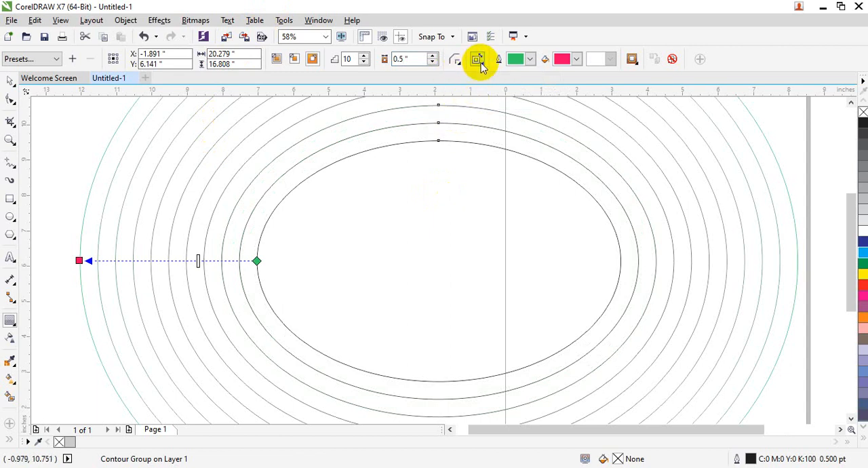
Step: Compare the Linear and Clockwise contour colors on the ellipse and leave it set to Counterclockwise Contour Colors
{"action": "left_click", "coordinate": [478, 63]}
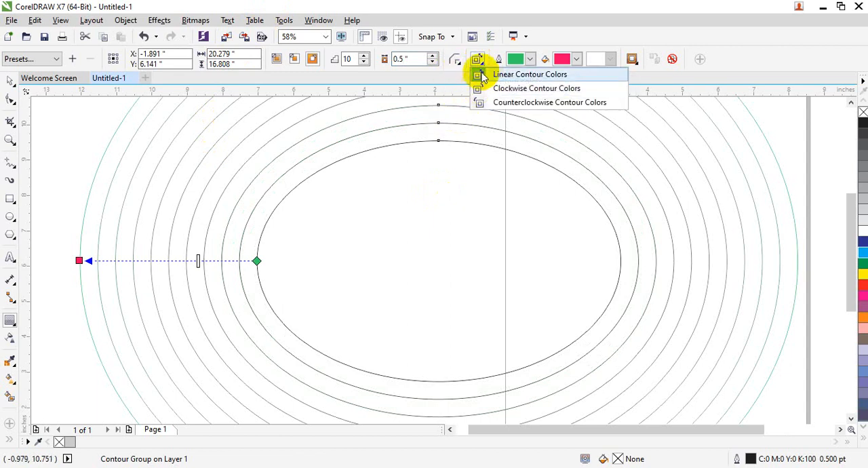
{"action": "left_click", "coordinate": [487, 74]}
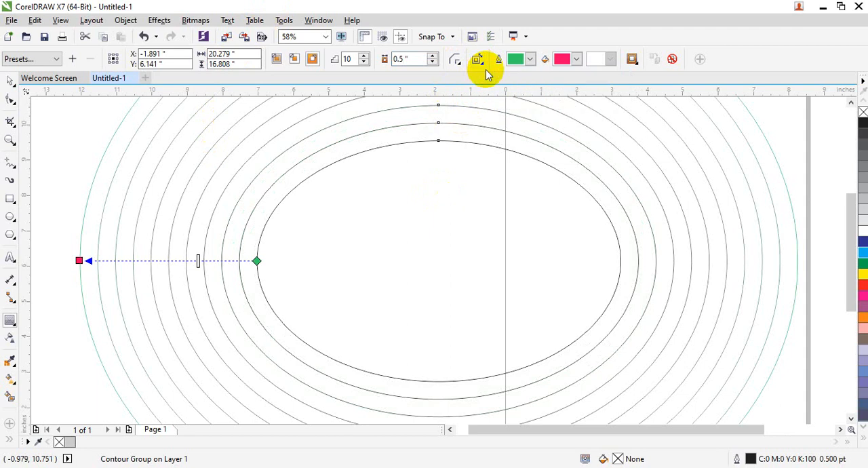
{"action": "left_click", "coordinate": [480, 62]}
{"action": "left_click", "coordinate": [498, 91]}
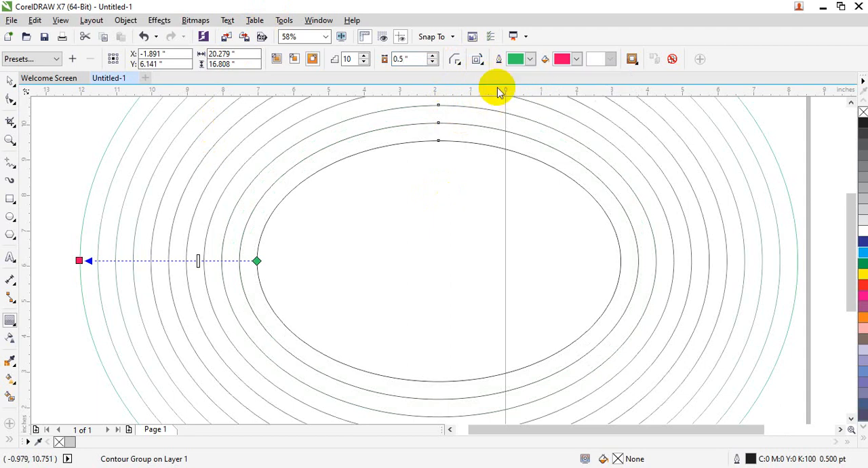
{"action": "left_click", "coordinate": [485, 68]}
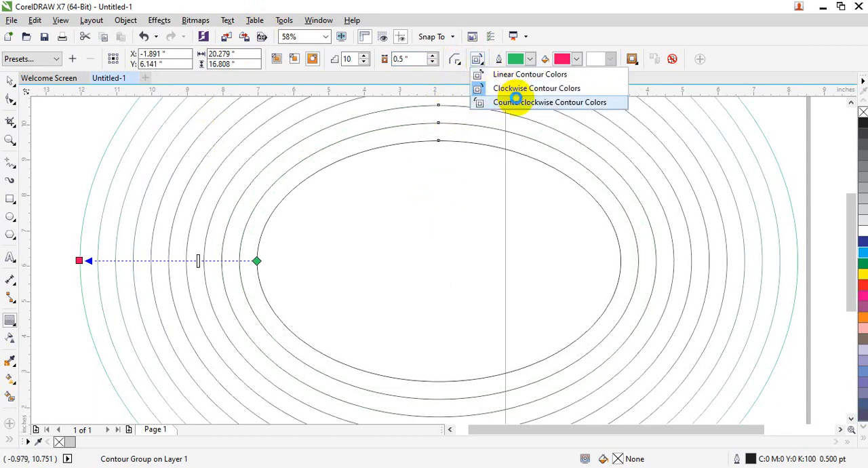
{"action": "left_click", "coordinate": [515, 100]}
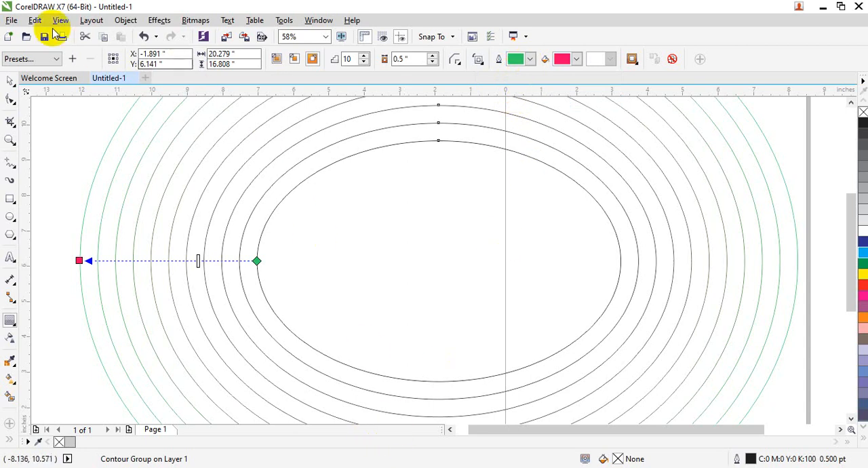
Step: Select everything in the drawing and delete the contoured ellipse
{"action": "left_click", "coordinate": [10, 81]}
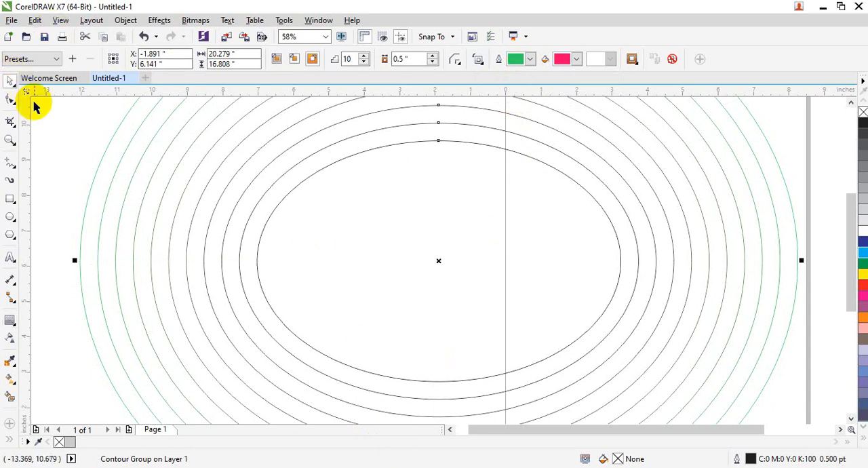
{"action": "left_click_drag", "start_coordinate": [80, 132], "coordinate": [298, 309]}
{"action": "left_click", "coordinate": [10, 140]}
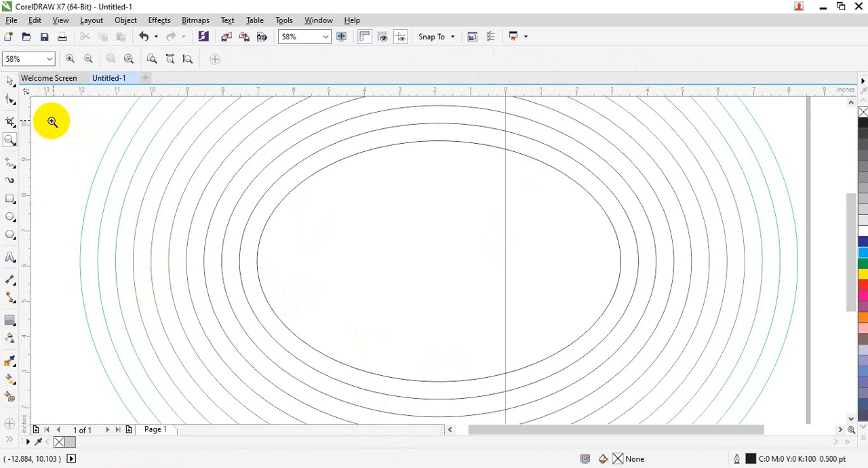
{"action": "left_click", "coordinate": [10, 80]}
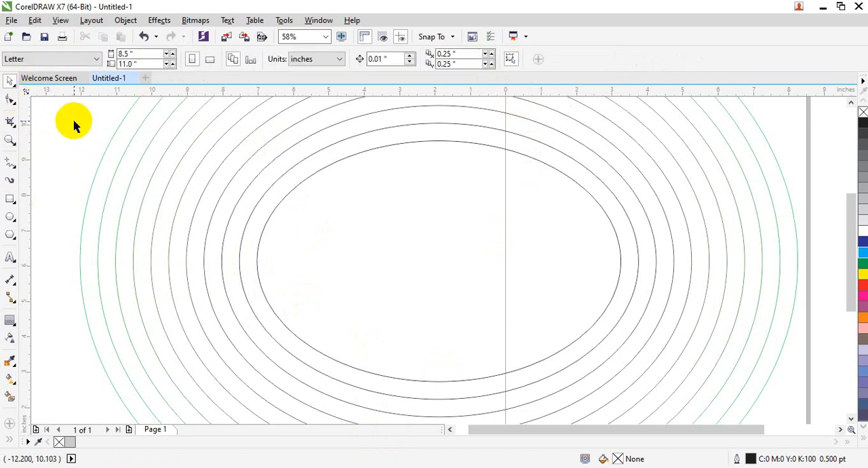
{"action": "key", "text": "ctrl+a"}
{"action": "key", "text": "Delete"}
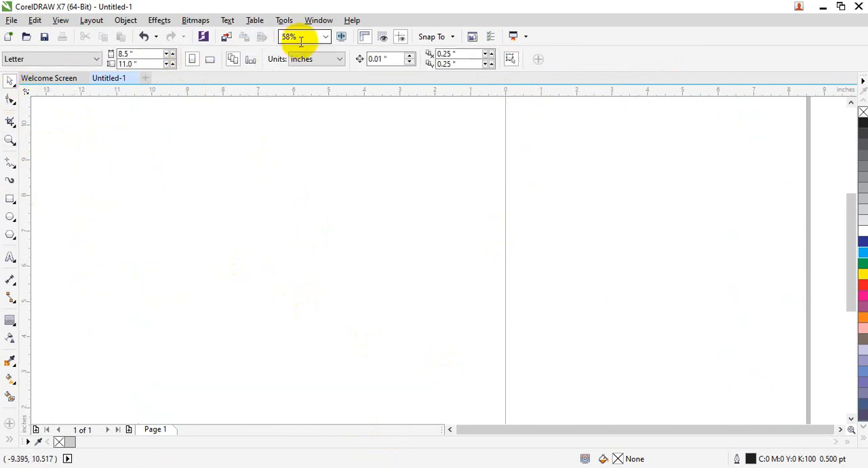
Step: Draw a wide rectangle about 14.9 by 5.6 inches across the middle of the page, extending past both sides
{"action": "key", "text": "shift+F4"}
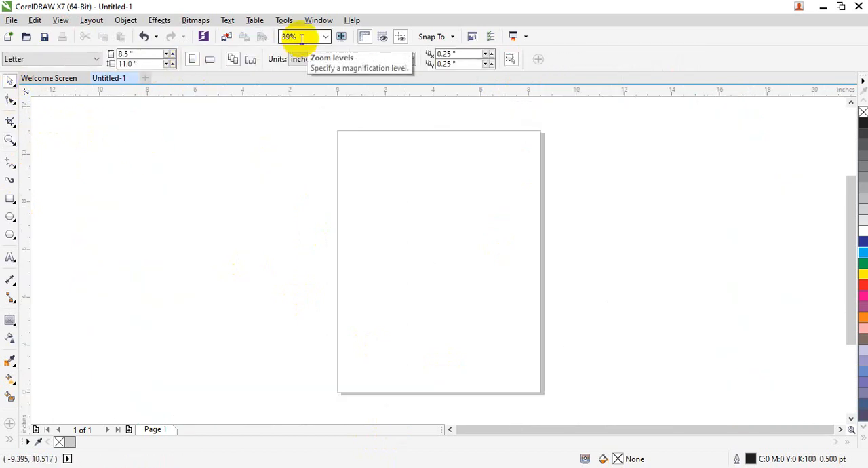
{"action": "left_click", "coordinate": [10, 199]}
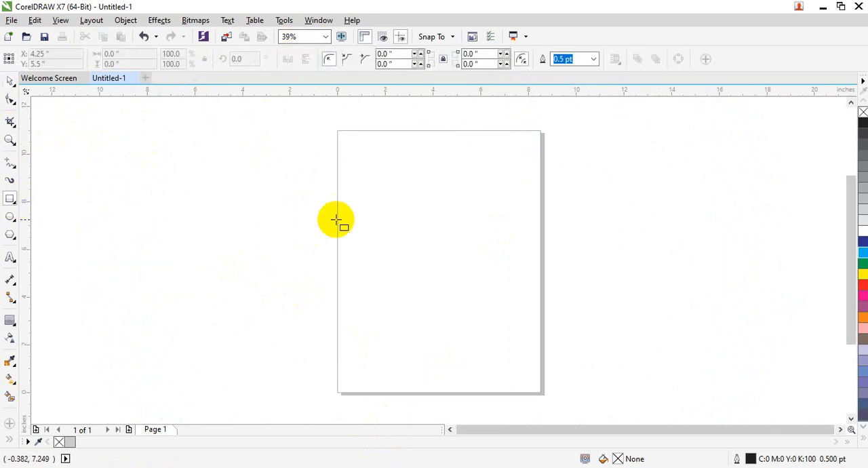
{"action": "left_click_drag", "start_coordinate": [223, 194], "coordinate": [578, 328]}
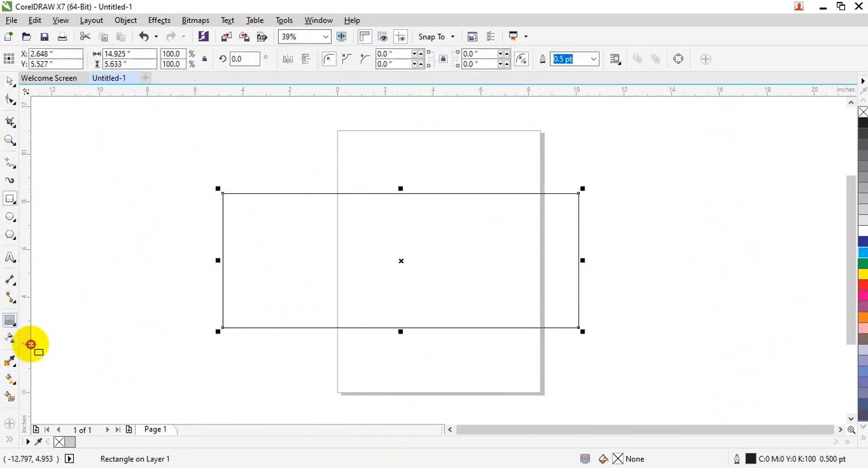
Step: Apply a 5-step contour to the rectangle and compare Inside with Outside contour, leaving it set to Outside
{"action": "left_click", "coordinate": [14, 325]}
{"action": "left_click", "coordinate": [23, 332]}
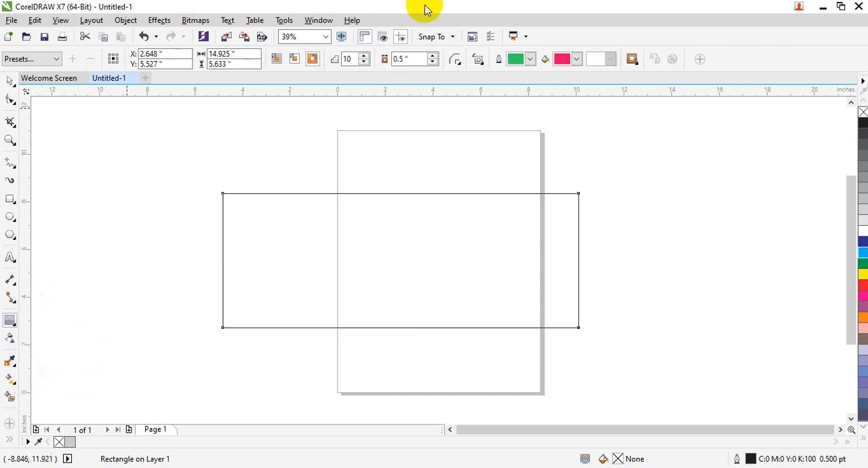
{"action": "left_click", "coordinate": [356, 60]}
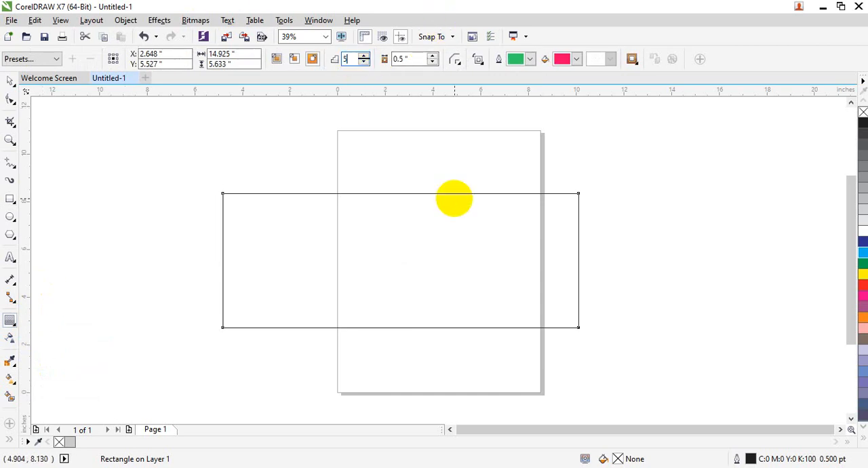
{"action": "key", "text": "Return"}
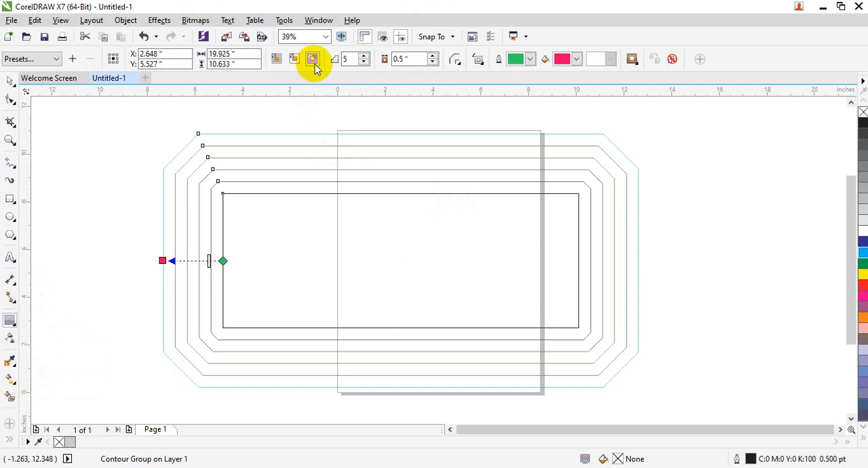
{"action": "left_click", "coordinate": [294, 60]}
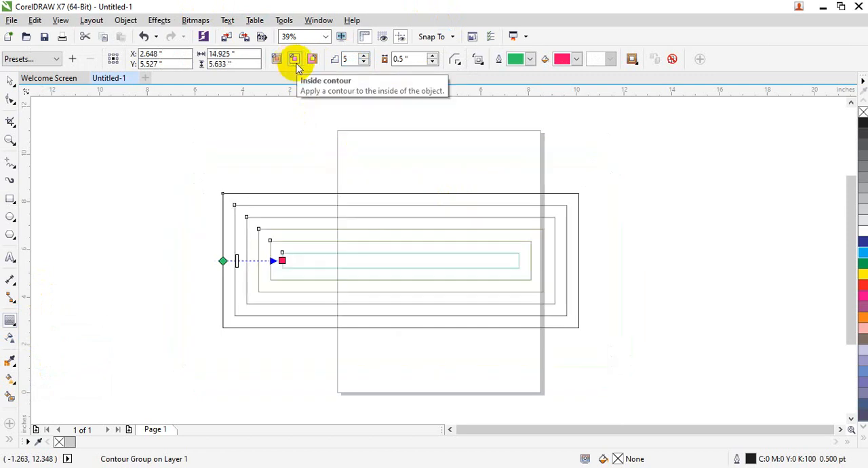
{"action": "left_click", "coordinate": [310, 60]}
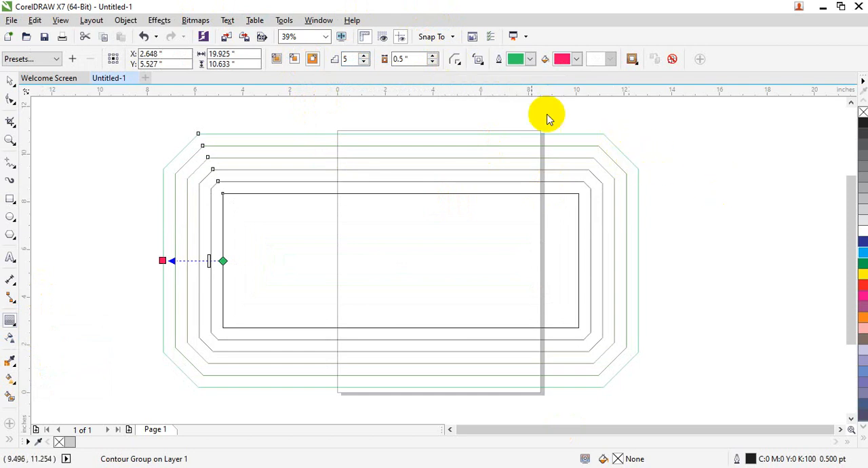
Step: Try Round corners on the rectangle's contour and leave the corner style set to Mitered corners
{"action": "left_click", "coordinate": [456, 59]}
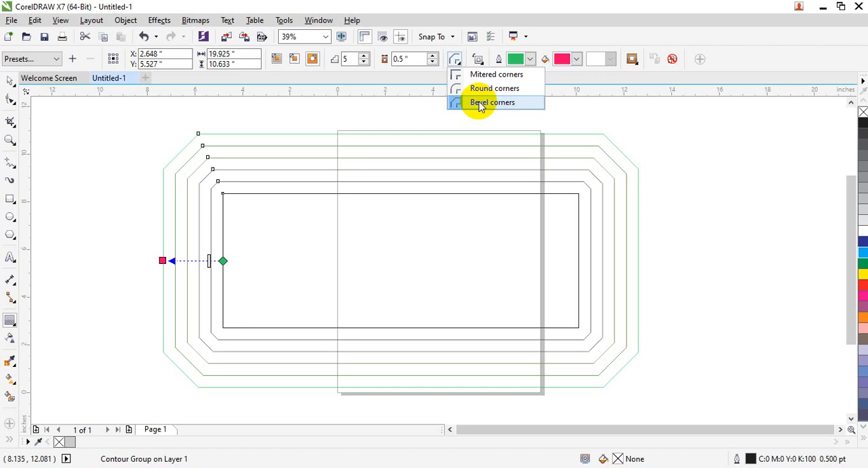
{"action": "left_click", "coordinate": [482, 88]}
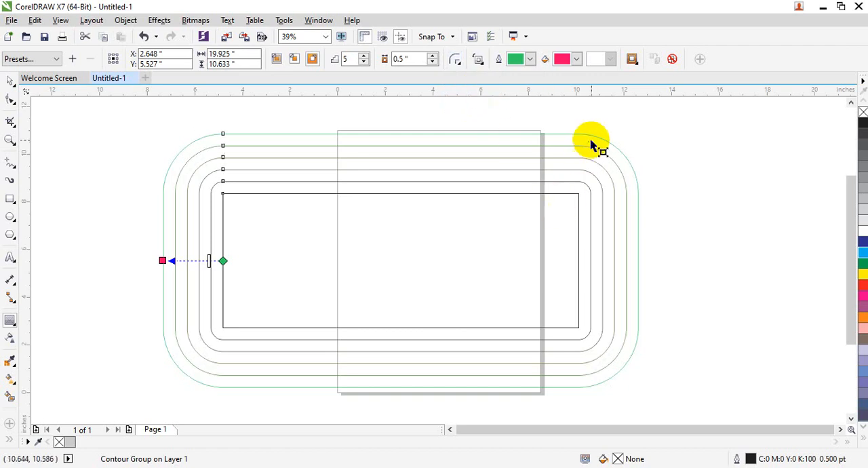
{"action": "left_click", "coordinate": [457, 60]}
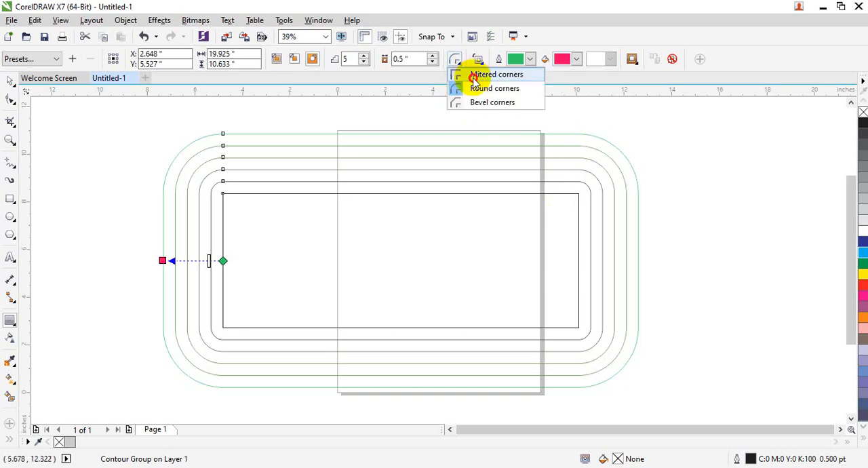
{"action": "left_click", "coordinate": [474, 76]}
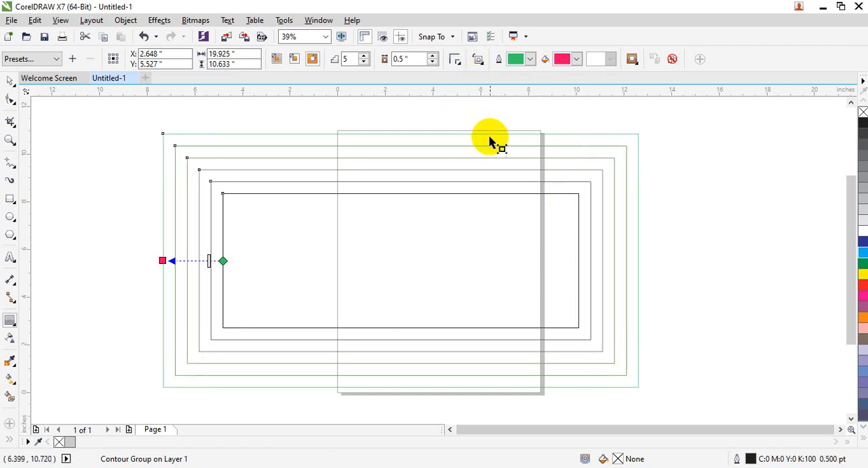
Step: Select the inner control rectangle of the contour group and fill it with green (C:100 M:0 Y:100 K:0)
{"action": "left_click", "coordinate": [480, 60]}
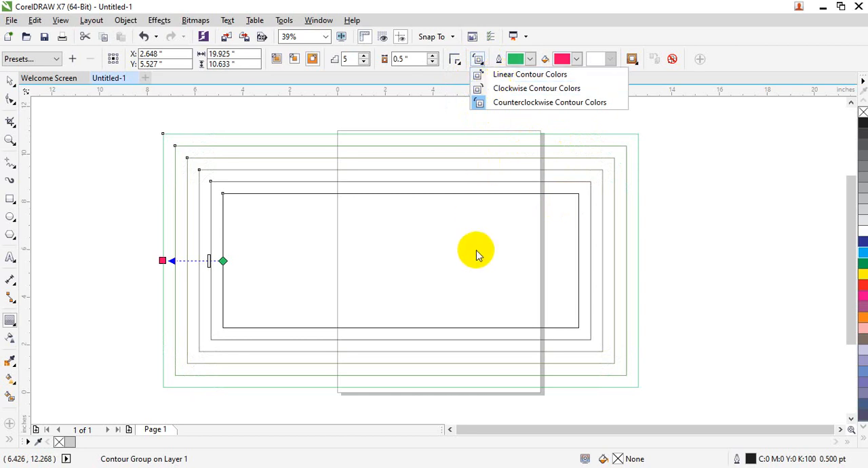
{"action": "left_click", "coordinate": [275, 249]}
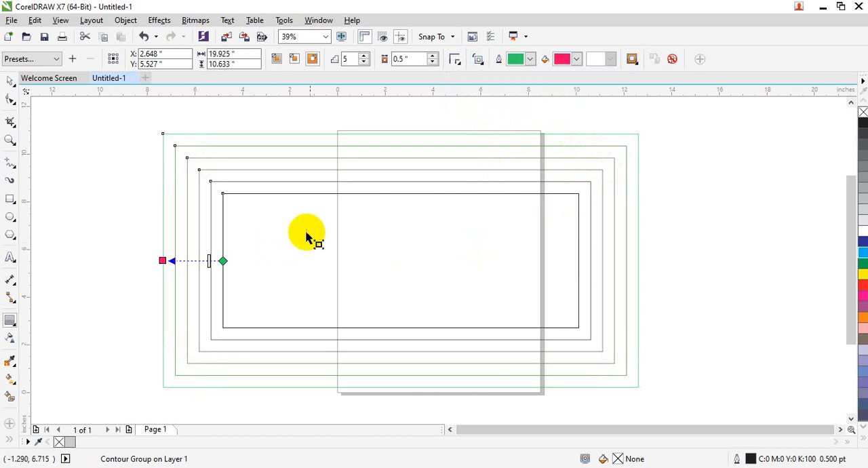
{"action": "left_click", "coordinate": [435, 270]}
{"action": "left_click", "coordinate": [393, 274]}
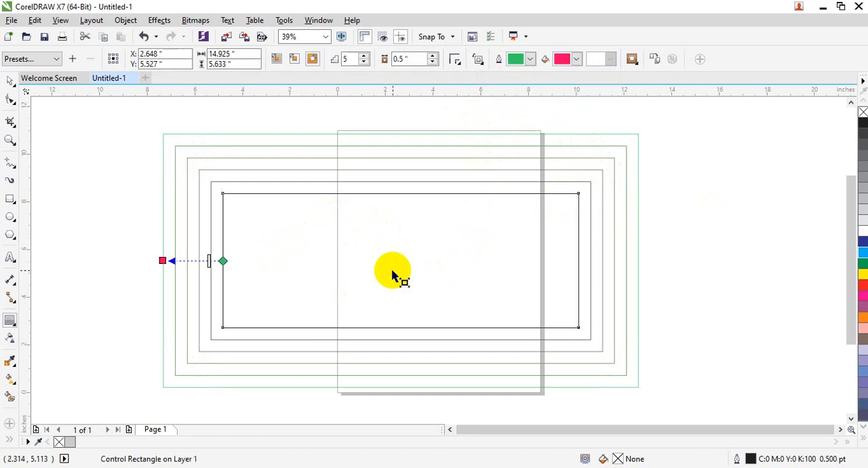
{"action": "left_click", "coordinate": [834, 328]}
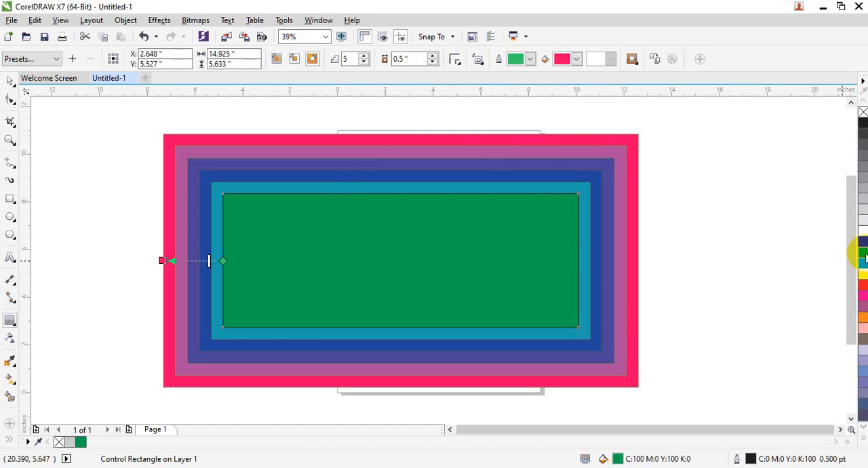
Step: Try magenta, purple (C:20 M:80 Y:0 K:20) and orange (C:0 M:60 Y:100 K:0) fills on the contour's inner control rectangle
{"action": "left_click_drag", "start_coordinate": [861, 296], "coordinate": [439, 303]}
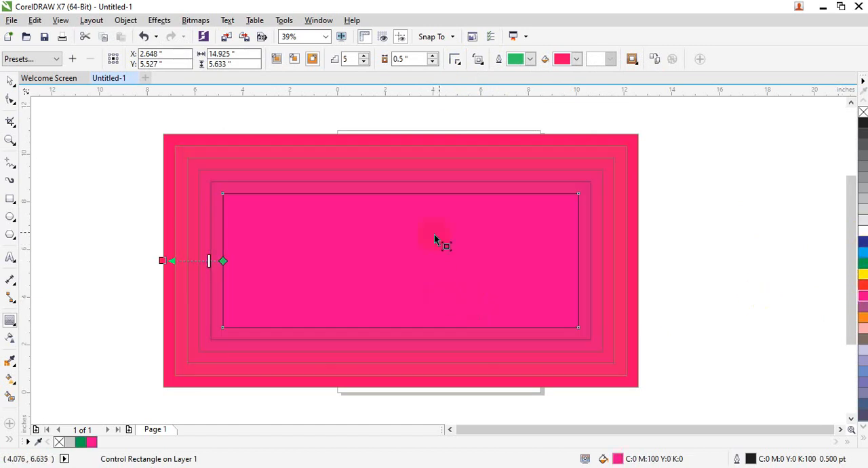
{"action": "left_click_drag", "start_coordinate": [861, 307], "coordinate": [419, 271]}
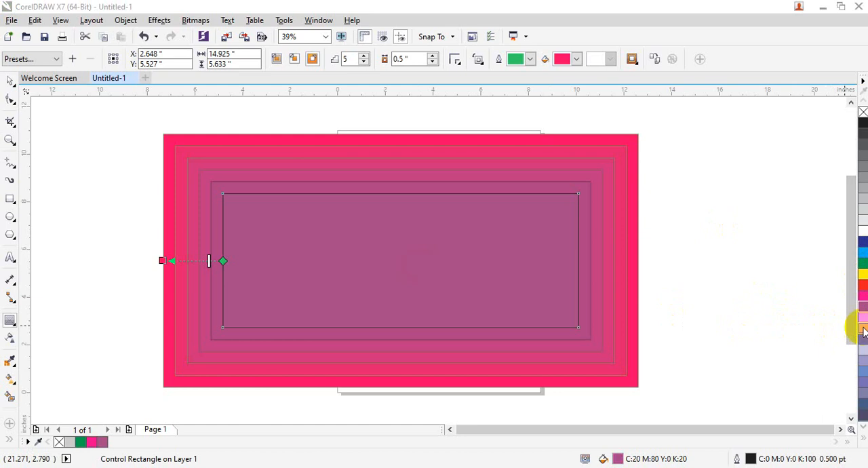
{"action": "left_click_drag", "start_coordinate": [860, 319], "coordinate": [538, 261]}
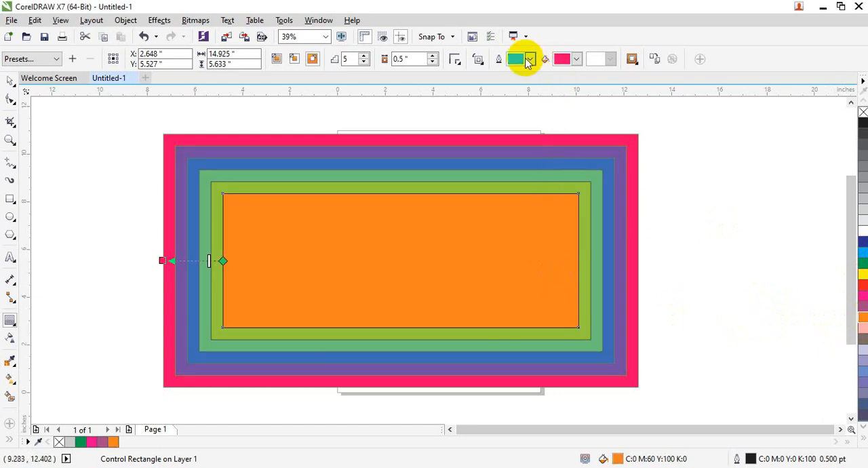
Step: Set the contour's fill color to dark reddish purple and its outline color to dark red
{"action": "left_click", "coordinate": [576, 60]}
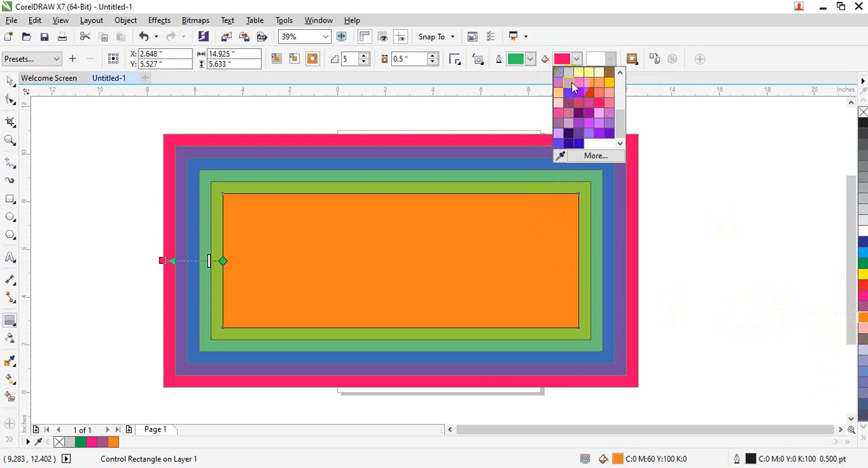
{"action": "left_click", "coordinate": [601, 251]}
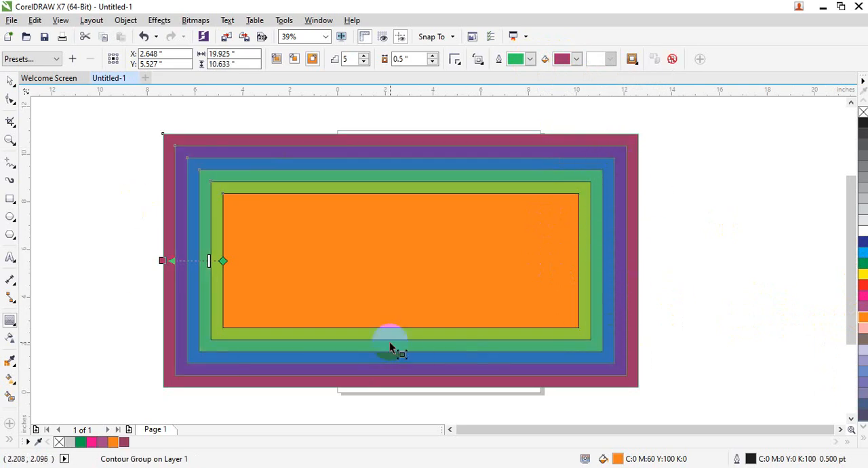
{"action": "left_click", "coordinate": [575, 59]}
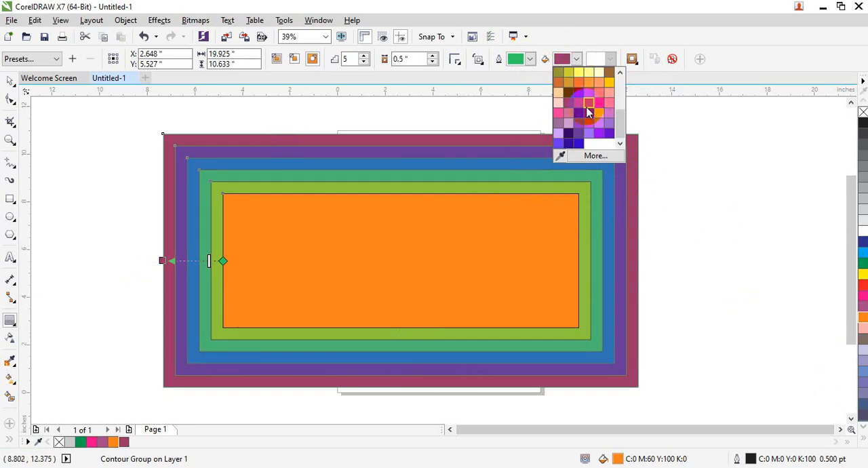
{"action": "left_click", "coordinate": [562, 235]}
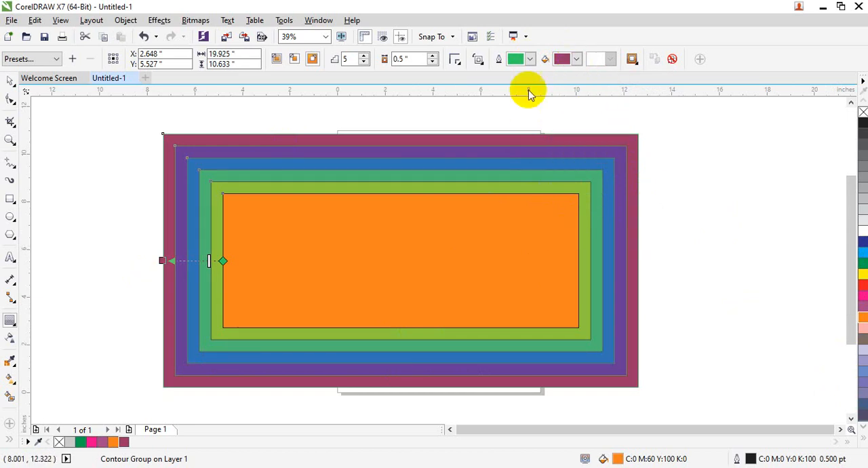
{"action": "left_click", "coordinate": [529, 59]}
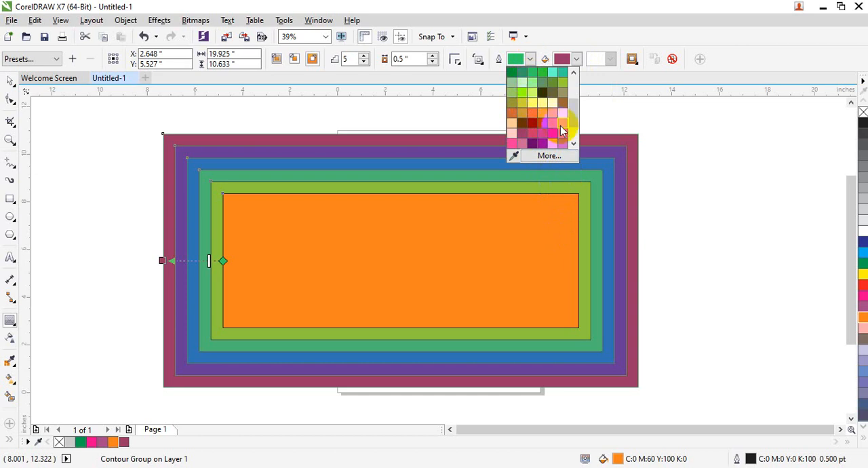
{"action": "left_click", "coordinate": [535, 127]}
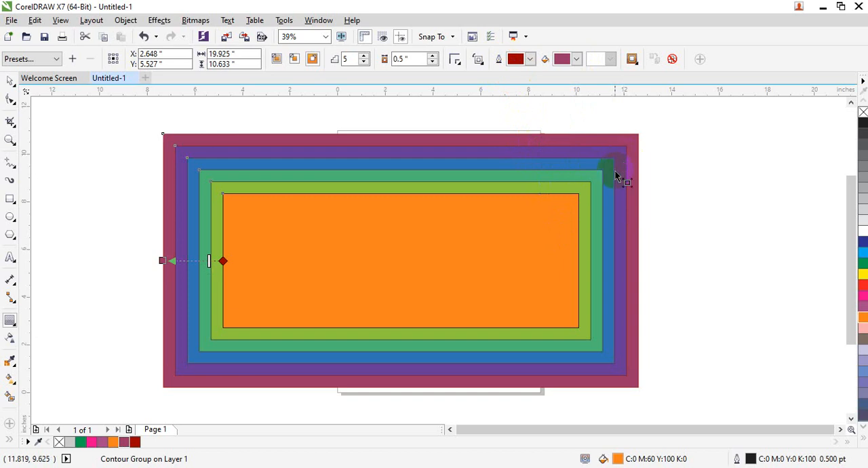
Step: Fill the control rectangle with blue (C:100 M:100 Y:0 K:0) and set the contour's outline color to light yellow
{"action": "left_click", "coordinate": [863, 241]}
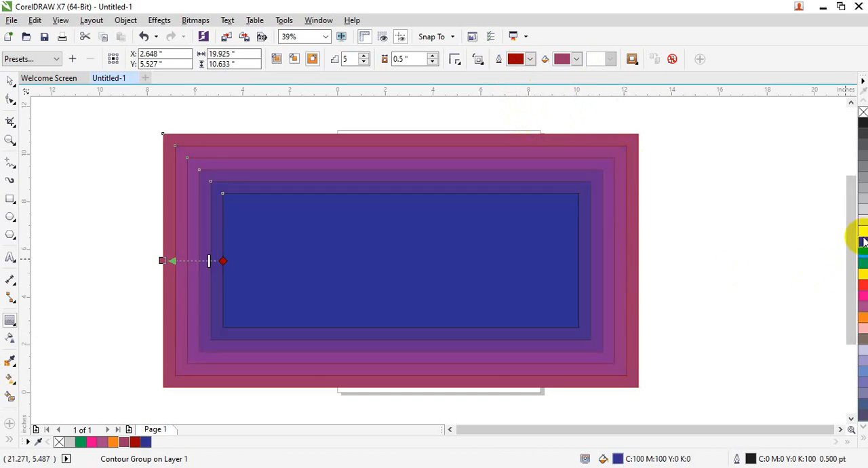
{"action": "left_click", "coordinate": [530, 59]}
{"action": "left_click", "coordinate": [542, 77]}
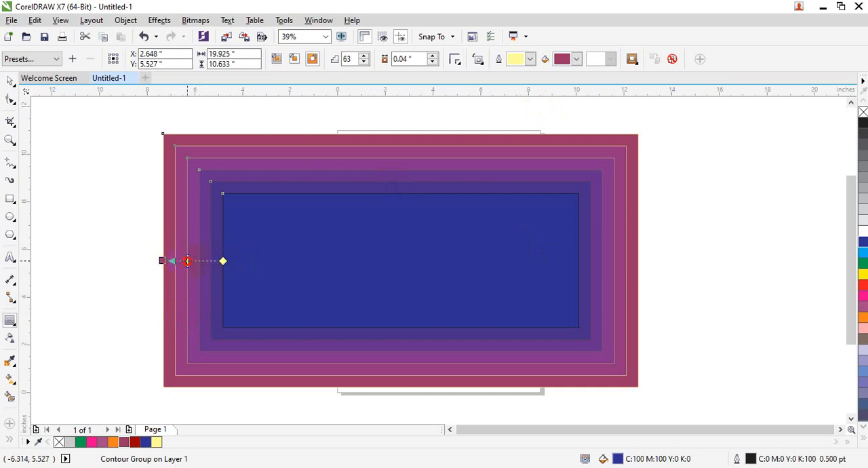
Step: Try different step spacings interactively on the rectangle's contour, ending with 6 steps at a 0.285 inch offset
{"action": "left_click_drag", "start_coordinate": [187, 260], "coordinate": [212, 260]}
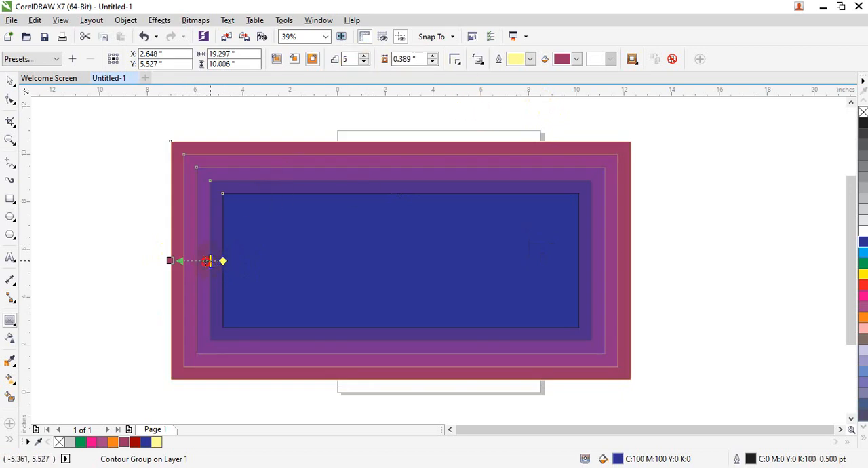
{"action": "left_click_drag", "start_coordinate": [197, 260], "coordinate": [196, 260]}
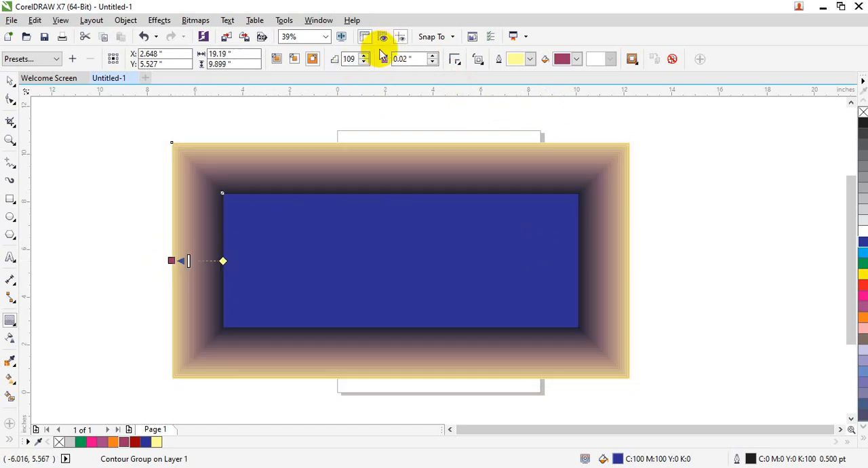
{"action": "mouse_move", "coordinate": [188, 261]}
{"action": "left_mouse_down"}
{"action": "mouse_move", "coordinate": [216, 261]}
{"action": "mouse_move", "coordinate": [194, 261]}
{"action": "left_mouse_up"}
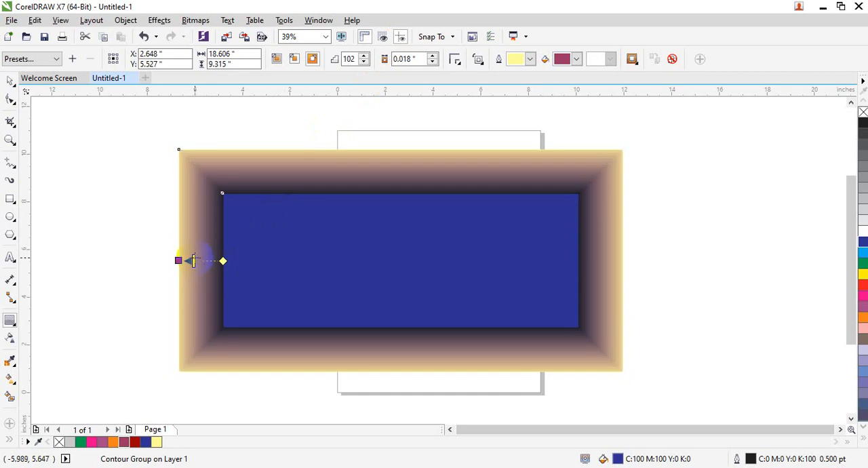
{"action": "left_click_drag", "start_coordinate": [211, 261], "coordinate": [213, 261]}
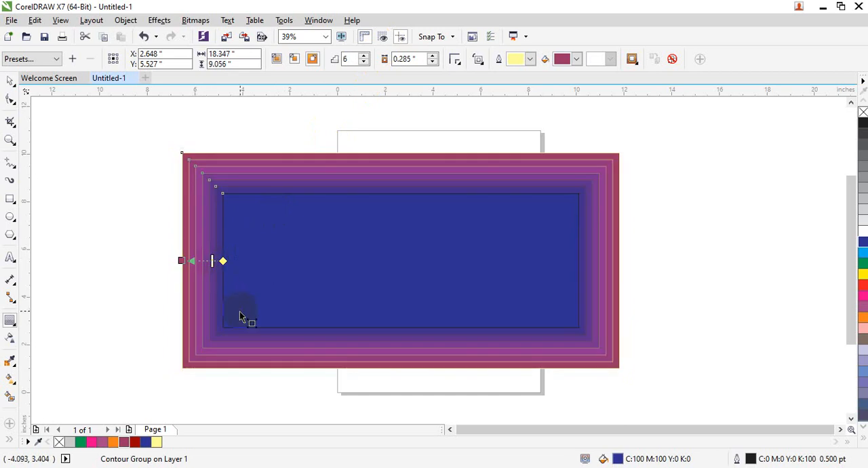
Step: Try linked and separate object and color acceleration on the contour, leaving the object acceleration slightly below its middle setting
{"action": "left_click", "coordinate": [632, 65]}
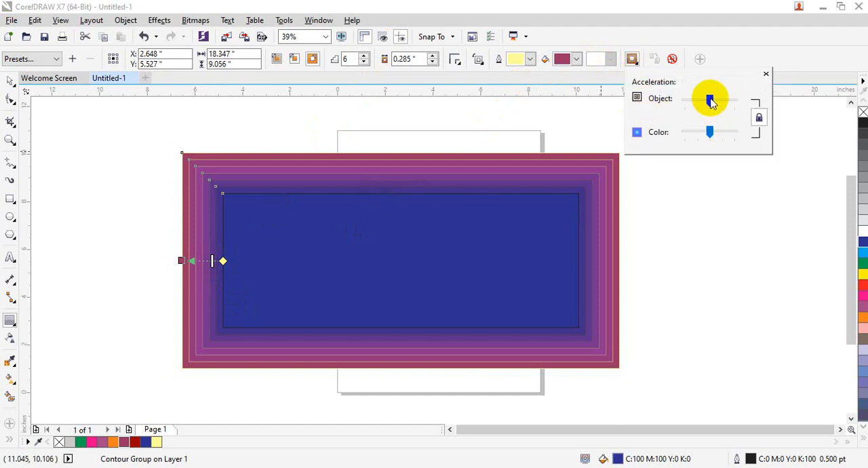
{"action": "mouse_move", "coordinate": [710, 100]}
{"action": "left_mouse_down"}
{"action": "mouse_move", "coordinate": [718, 101]}
{"action": "mouse_move", "coordinate": [701, 101]}
{"action": "mouse_move", "coordinate": [724, 101]}
{"action": "mouse_move", "coordinate": [703, 100]}
{"action": "left_mouse_up"}
{"action": "left_click", "coordinate": [760, 119]}
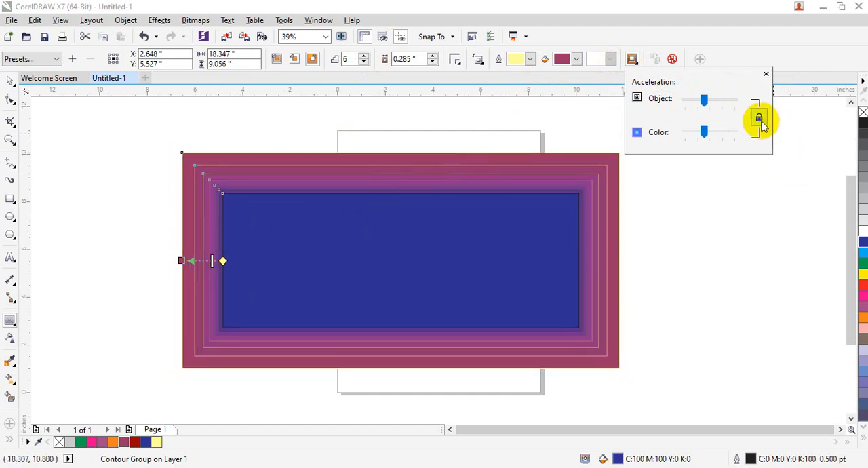
{"action": "left_click_drag", "start_coordinate": [703, 132], "coordinate": [726, 102]}
{"action": "left_click", "coordinate": [704, 101]}
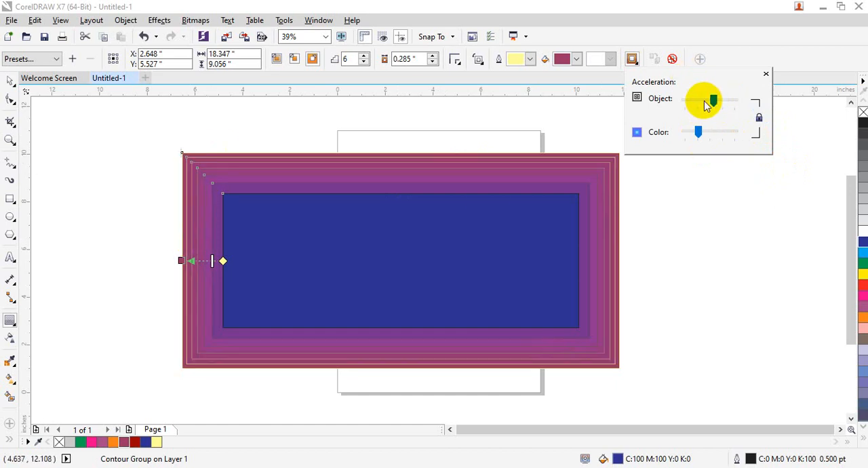
{"action": "left_click", "coordinate": [759, 117]}
{"action": "mouse_move", "coordinate": [715, 136]}
{"action": "left_mouse_down"}
{"action": "mouse_move", "coordinate": [698, 131]}
{"action": "mouse_move", "coordinate": [723, 138]}
{"action": "mouse_move", "coordinate": [714, 133]}
{"action": "left_mouse_up"}
{"action": "left_click_drag", "start_coordinate": [717, 101], "coordinate": [707, 102]}
{"action": "left_click", "coordinate": [766, 73]}
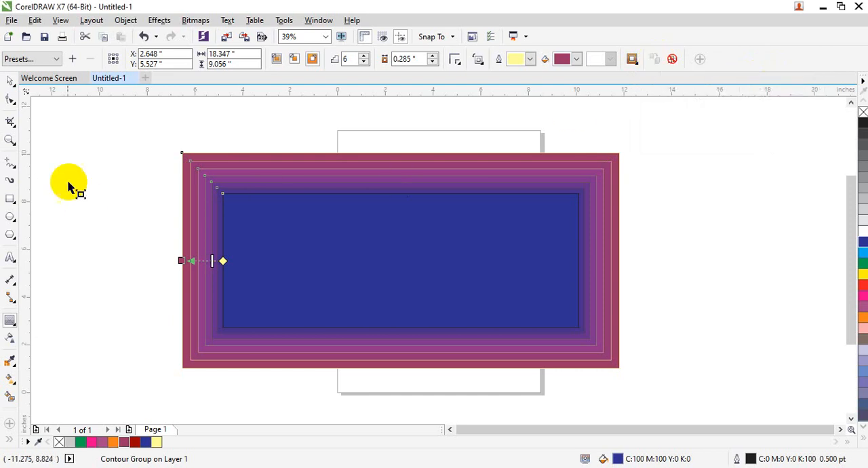
Step: Move the contour group up and to the left, and draw a green rectangle about 7.7 by 3.4 inches beside the page
{"action": "left_click", "coordinate": [10, 81]}
{"action": "left_click_drag", "start_coordinate": [285, 212], "coordinate": [181, 172]}
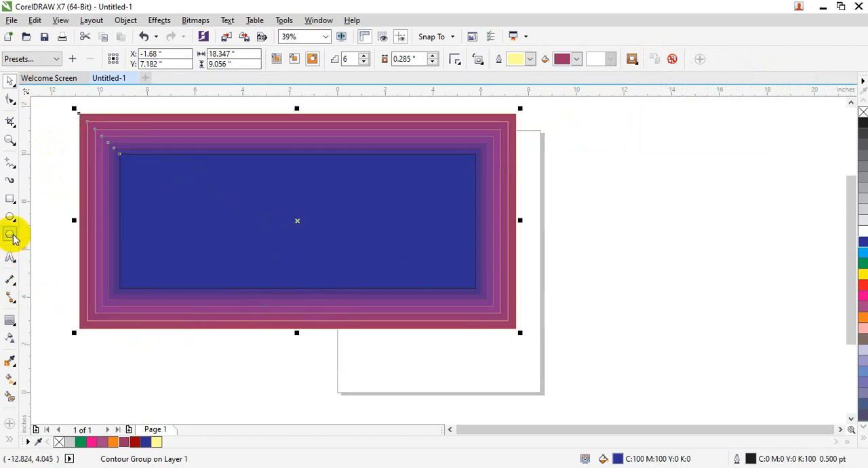
{"action": "left_click", "coordinate": [9, 199]}
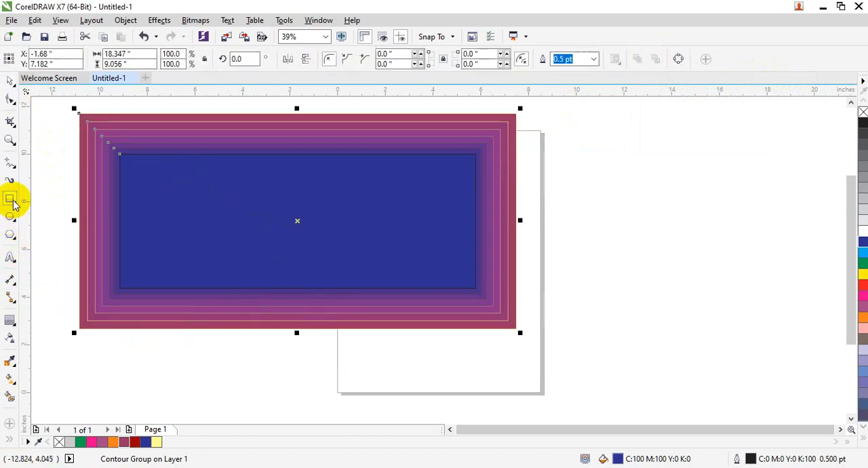
{"action": "left_click_drag", "start_coordinate": [571, 209], "coordinate": [754, 289]}
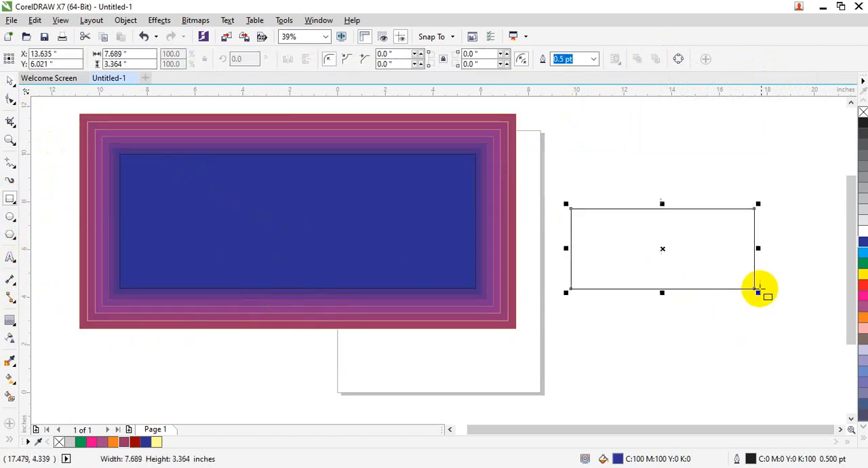
{"action": "left_click", "coordinate": [861, 263]}
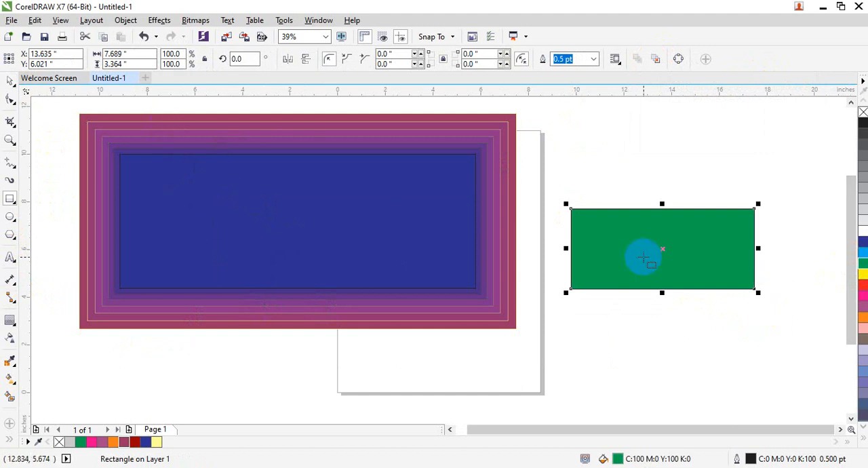
Step: Copy the contour properties of the large blue contour group onto the green rectangle
{"action": "left_click", "coordinate": [14, 81]}
{"action": "left_click", "coordinate": [612, 243]}
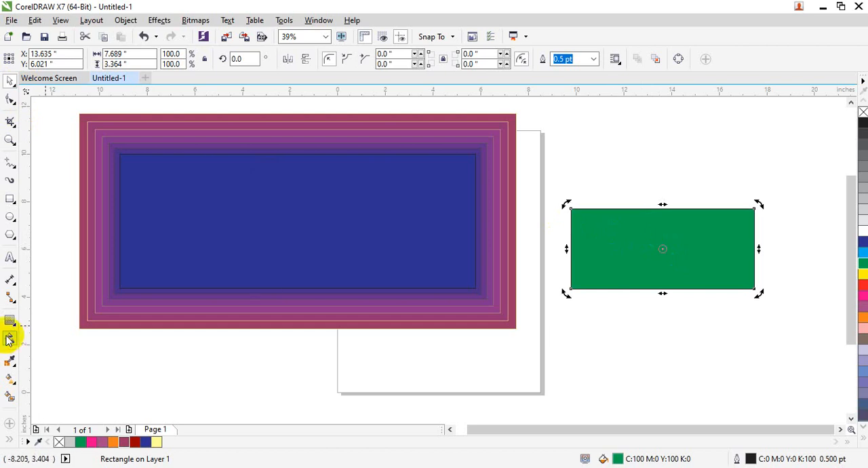
{"action": "left_click", "coordinate": [17, 315]}
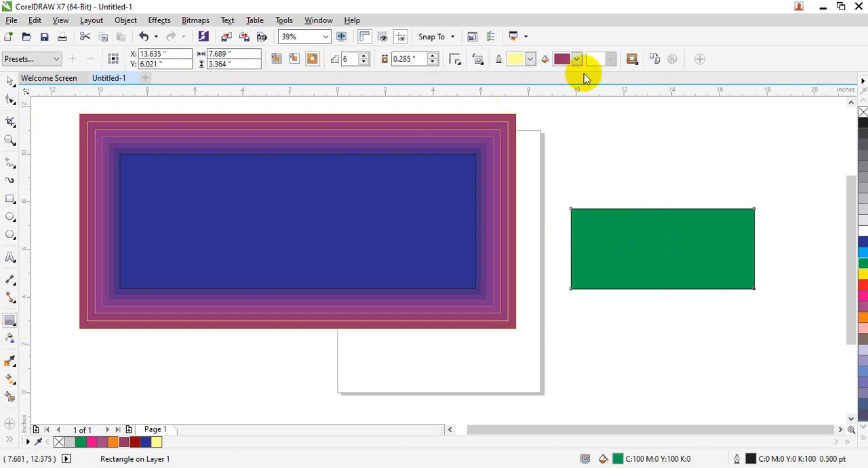
{"action": "left_click", "coordinate": [656, 60]}
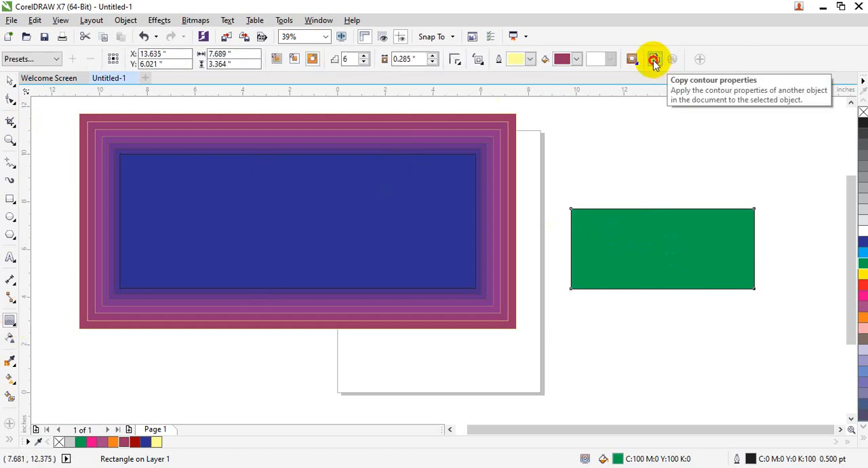
{"action": "left_click", "coordinate": [485, 129]}
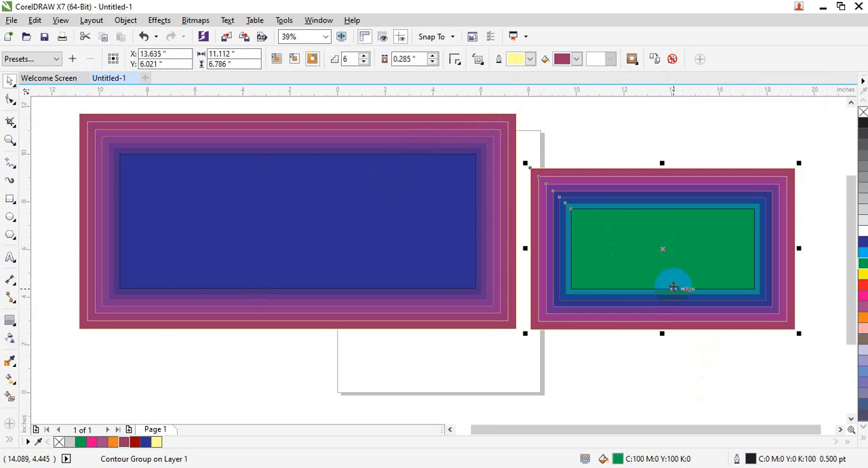
Step: Clear the contour from the large blue rectangle and from the green rectangle
{"action": "left_click", "coordinate": [434, 138]}
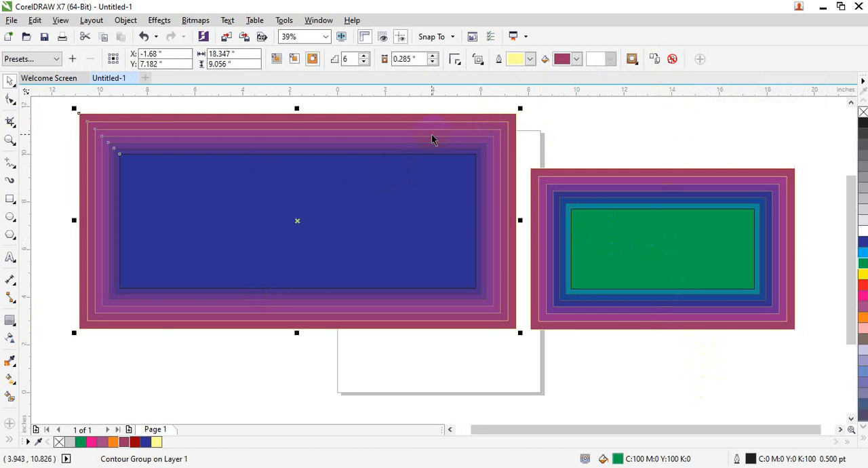
{"action": "left_click", "coordinate": [675, 60]}
{"action": "left_click", "coordinate": [665, 193]}
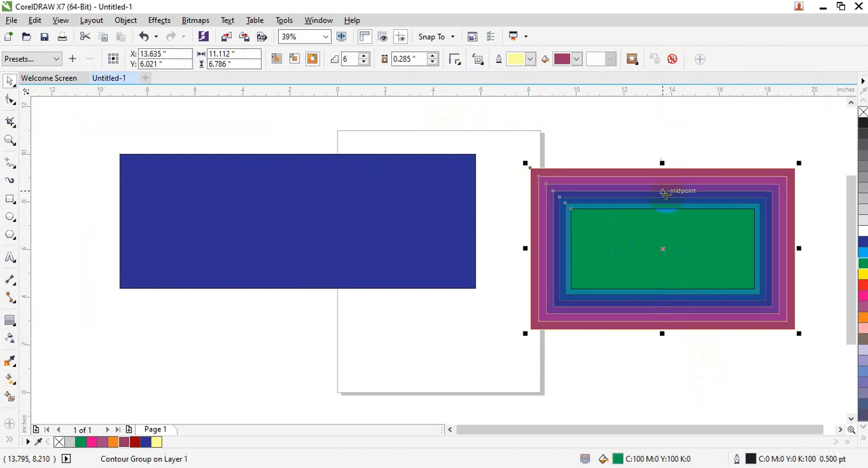
{"action": "left_click", "coordinate": [669, 60]}
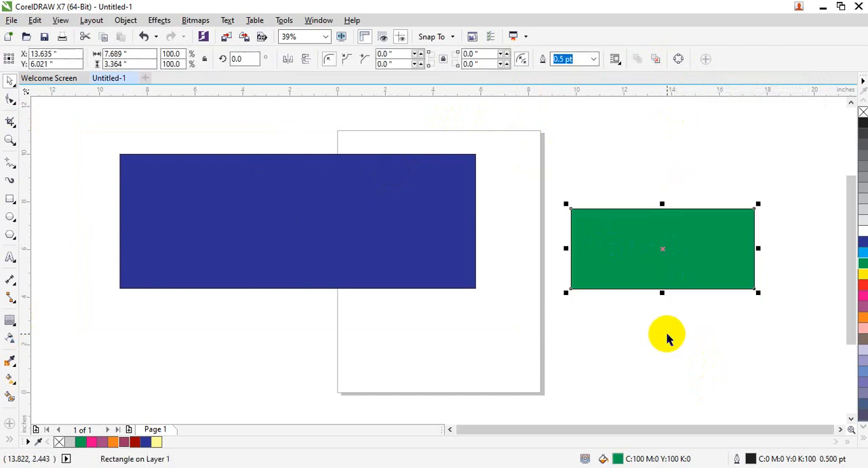
Step: Delete the blue rectangle and the green rectangle
{"action": "left_click", "coordinate": [410, 238]}
{"action": "key", "text": "Delete"}
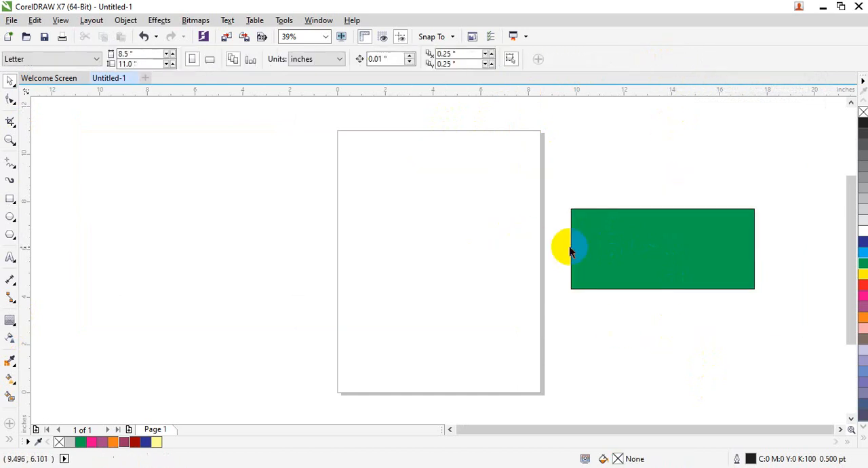
{"action": "left_click", "coordinate": [571, 246]}
{"action": "key", "text": "Delete"}
Step: Add the artistic text "Computer" in Arial near the upper part of the page and enlarge it to about 10.4 by 2.2 inches
{"action": "left_click", "coordinate": [10, 258]}
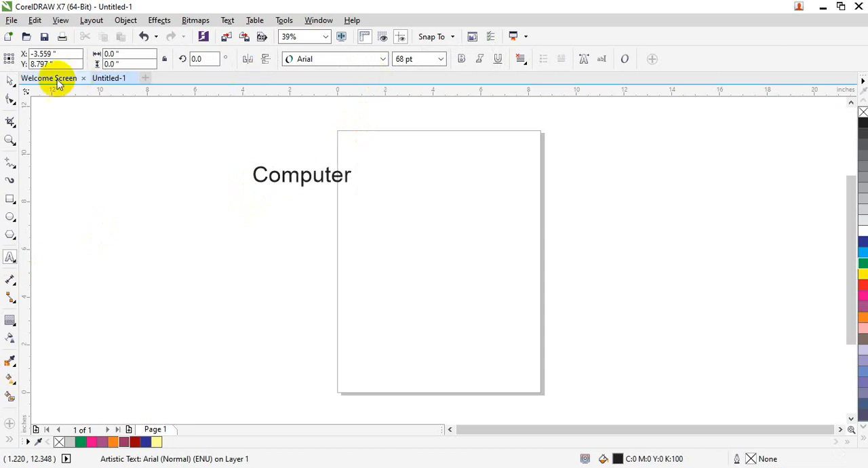
{"action": "left_click", "coordinate": [11, 82]}
{"action": "left_click_drag", "start_coordinate": [356, 191], "coordinate": [506, 292]}
Step: Apply the Flow Inward contour preset to the "Computer" text
{"action": "left_click", "coordinate": [13, 319]}
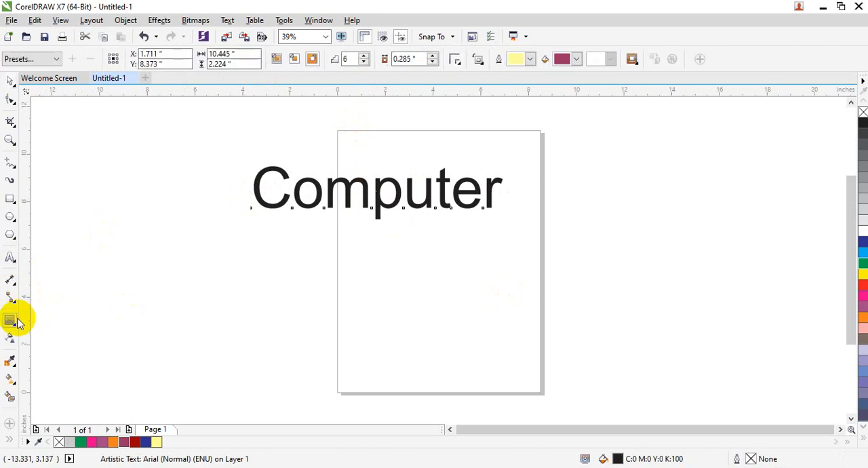
{"action": "left_click", "coordinate": [57, 60]}
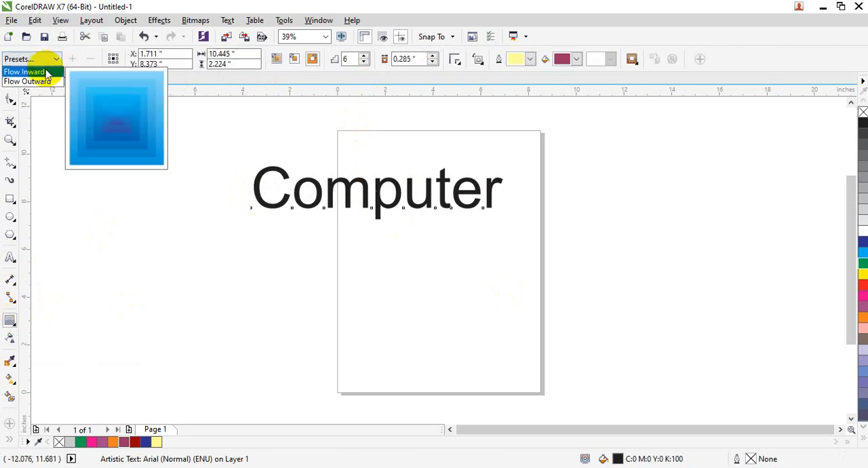
{"action": "left_click", "coordinate": [46, 73]}
{"action": "left_click", "coordinate": [447, 258]}
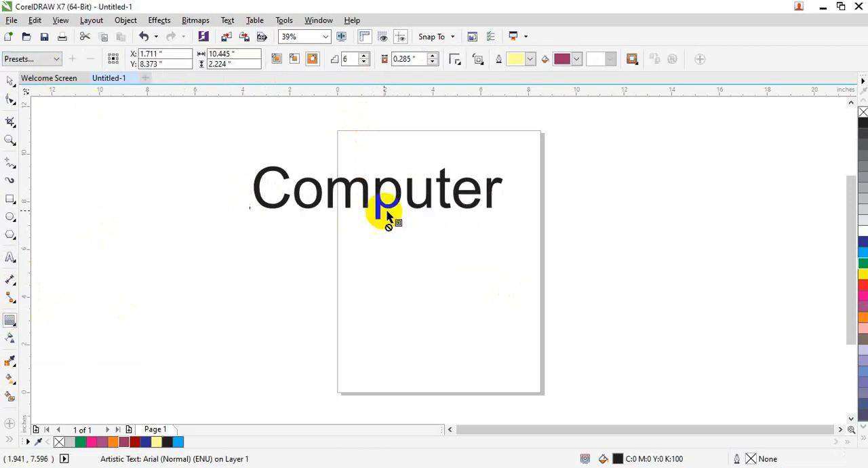
Step: Apply the Flow Outward contour preset to the "Computer" text and select the resulting contour group
{"action": "left_click", "coordinate": [16, 59]}
{"action": "left_click", "coordinate": [32, 81]}
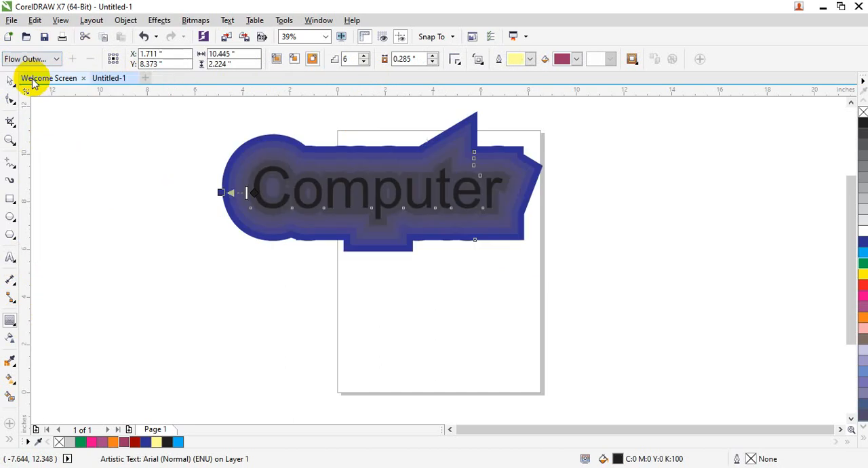
{"action": "left_click", "coordinate": [317, 222]}
Step: Try to apply the Flow Inward contour preset to the "Computer" text
{"action": "left_click", "coordinate": [51, 59]}
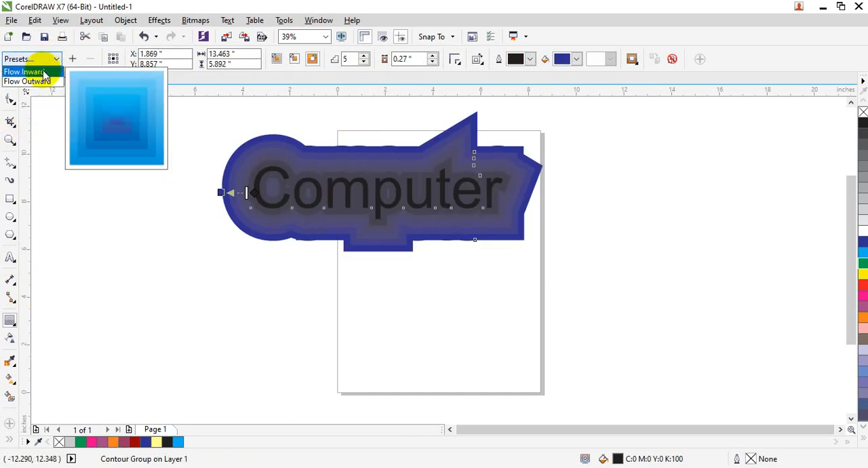
{"action": "left_click", "coordinate": [44, 73]}
{"action": "left_click", "coordinate": [456, 260]}
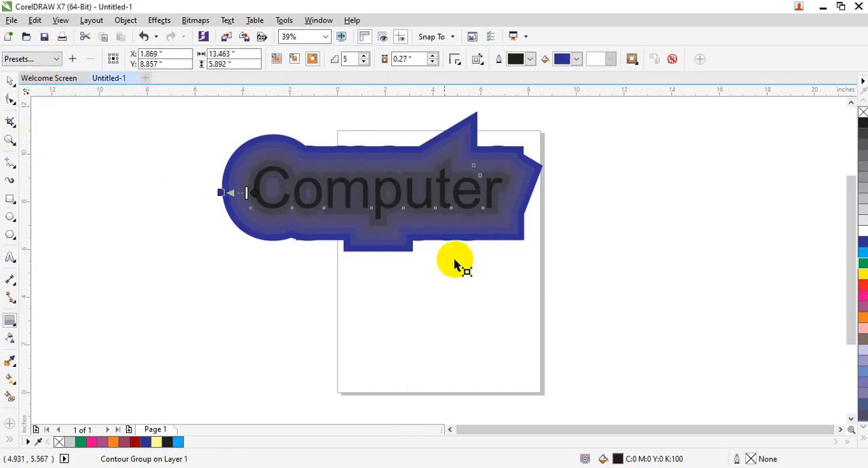
{"action": "left_click", "coordinate": [36, 58]}
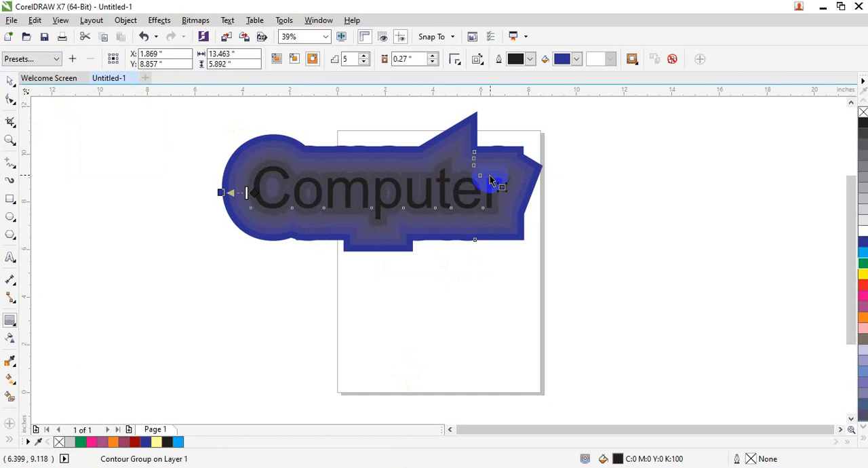
Step: Fill the "Computer" text with white and set its contour to 3 steps with a 0.5-inch offset
{"action": "left_click", "coordinate": [859, 234]}
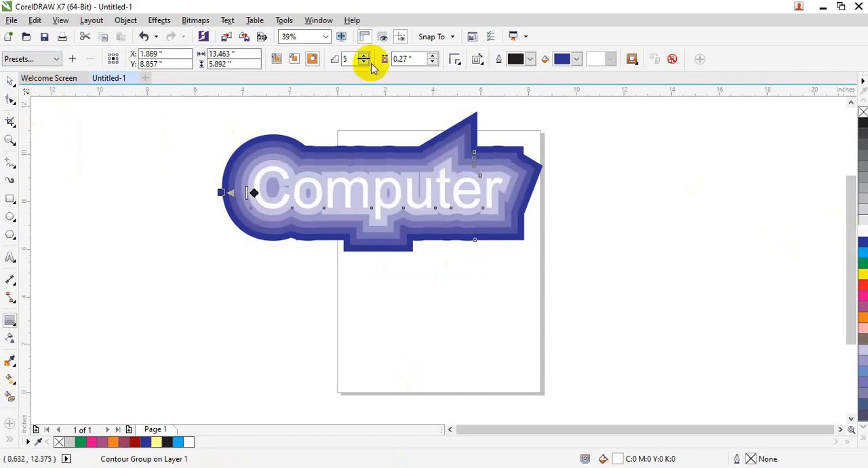
{"action": "double_click", "coordinate": [343, 59]}
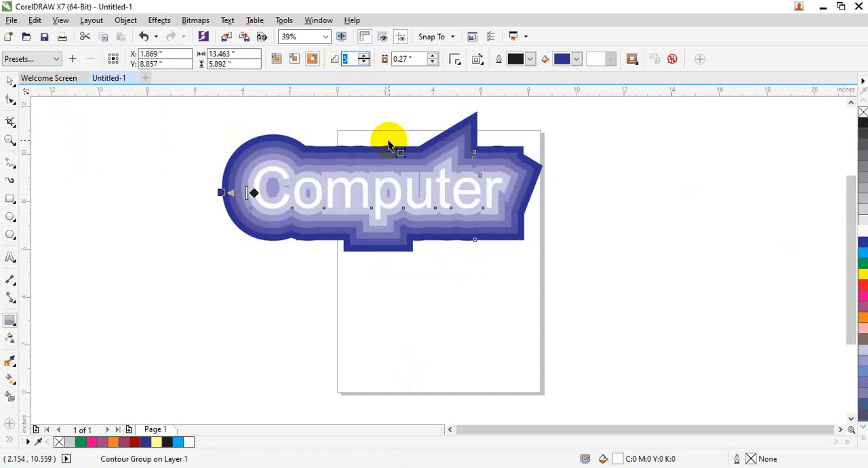
{"action": "key", "text": "Return"}
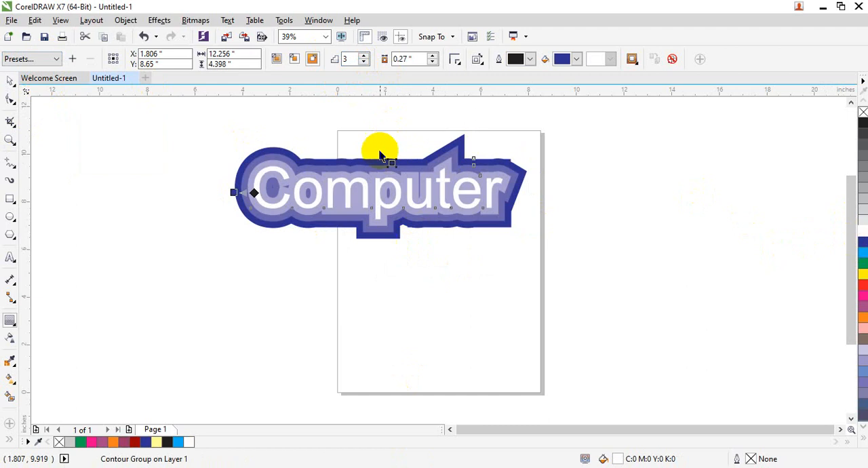
{"action": "double_click", "coordinate": [411, 63]}
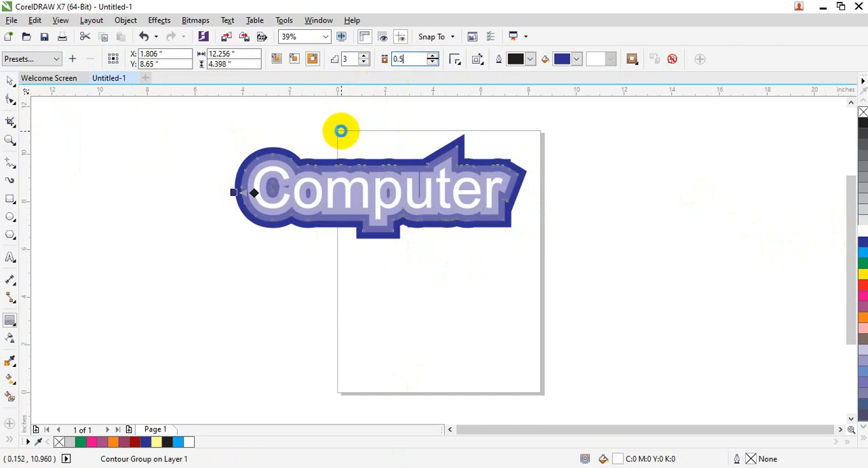
{"action": "key", "text": "Return"}
Step: Set the contour's fill color to yellow and fill the "Computer" text with blue
{"action": "left_click", "coordinate": [576, 59]}
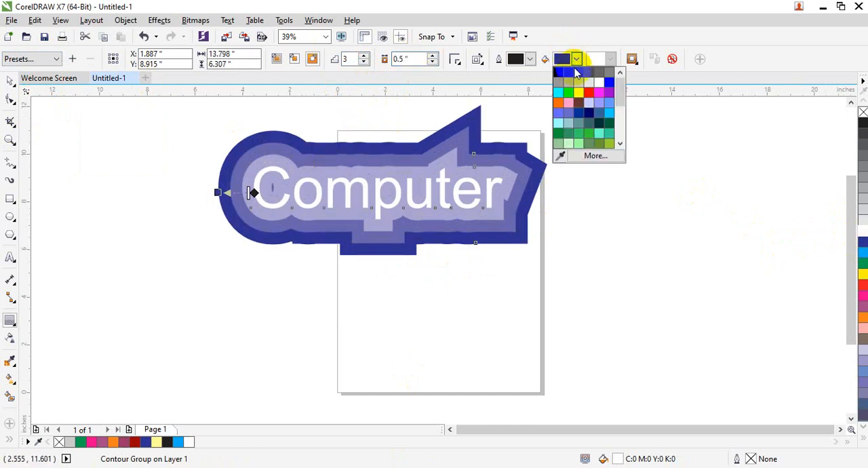
{"action": "left_click", "coordinate": [577, 94]}
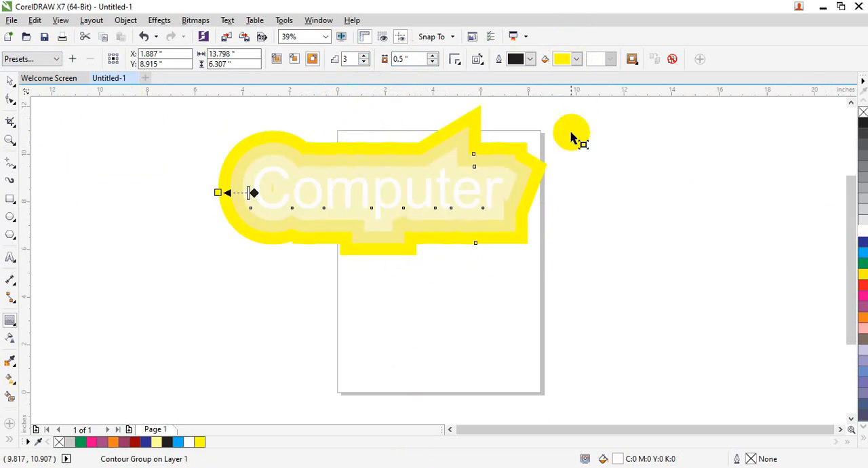
{"action": "left_click", "coordinate": [863, 241]}
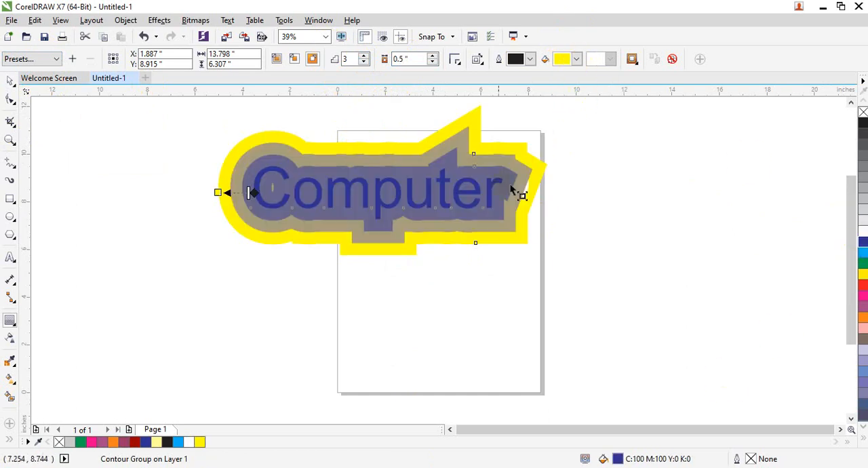
Step: Try to switch the text's contour direction to inside and to the center
{"action": "left_click", "coordinate": [293, 59]}
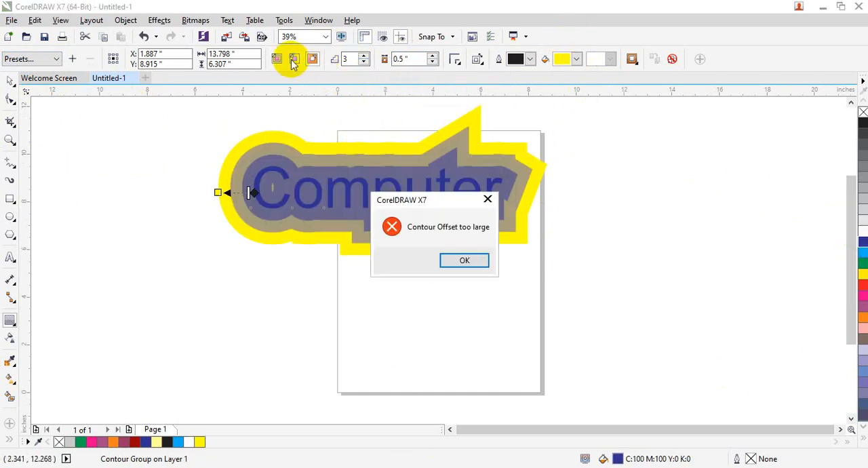
{"action": "left_click", "coordinate": [469, 259]}
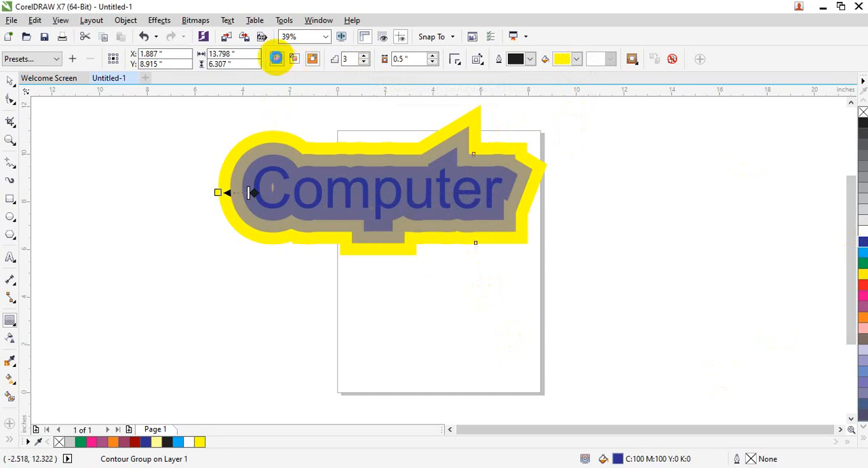
{"action": "left_click", "coordinate": [276, 58]}
{"action": "left_click", "coordinate": [465, 258]}
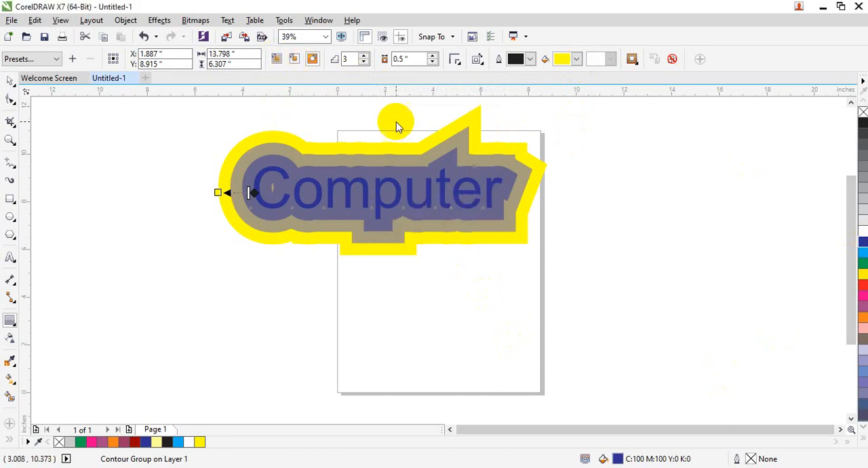
{"action": "left_click", "coordinate": [649, 60]}
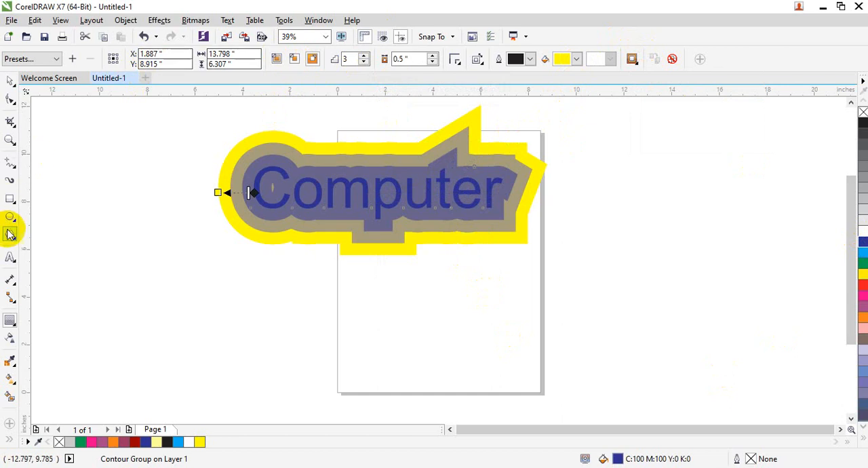
Step: Make the "Computer" text bold and bring up the choice of interactive effect tools
{"action": "left_click", "coordinate": [10, 257]}
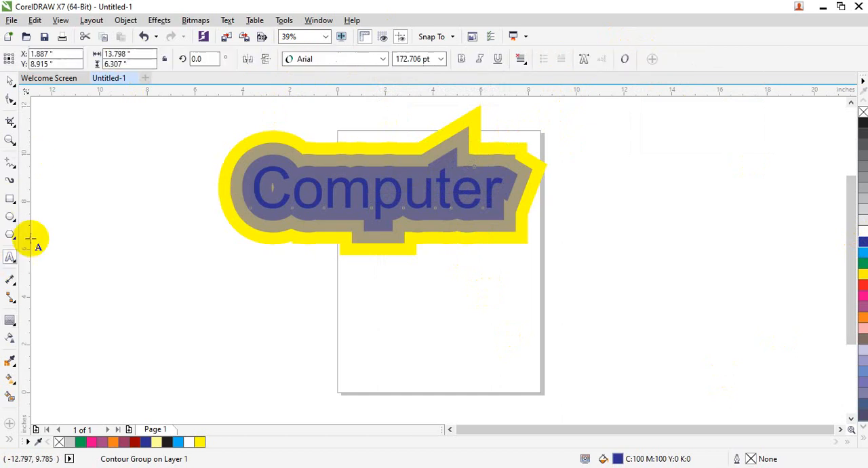
{"action": "left_click", "coordinate": [461, 60]}
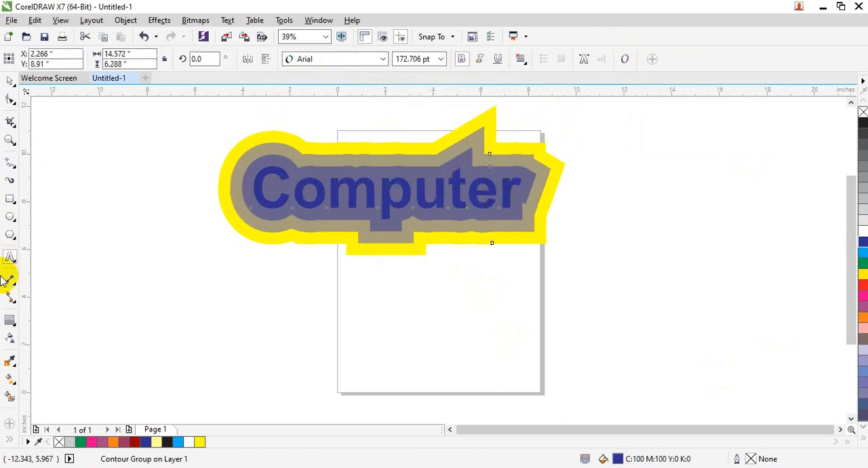
{"action": "left_click", "coordinate": [11, 322]}
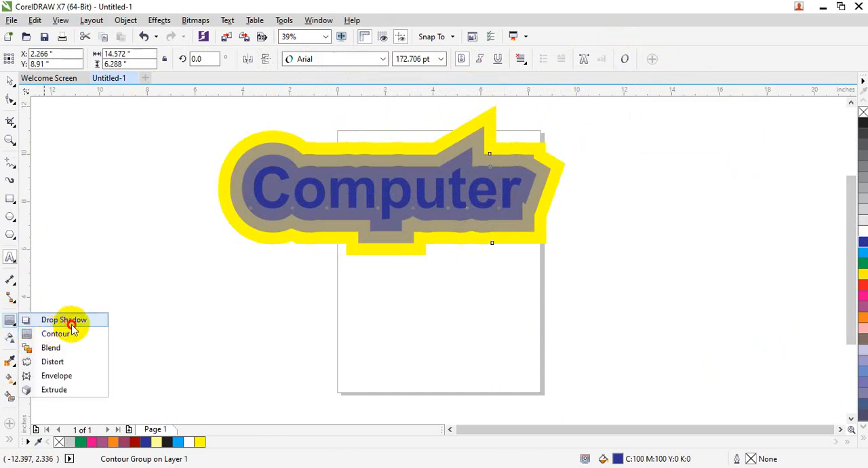